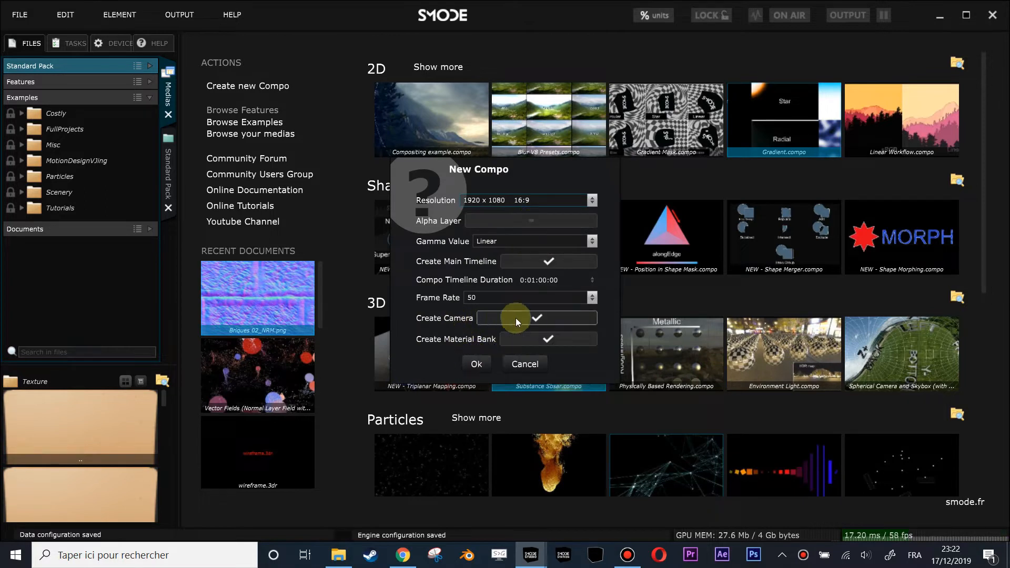
- Create a 1920 x 1080 compo at 50 fps with a main timeline, camera and material bank, and add a Plane mesh layer
{"action": "left_click", "coordinate": [478, 363]}
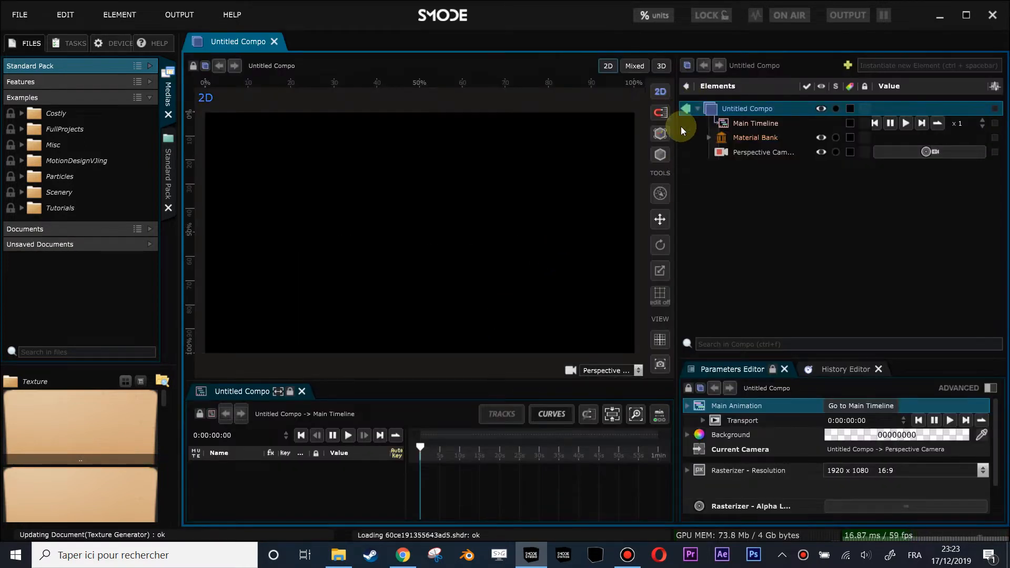
{"action": "right_click", "coordinate": [705, 174]}
{"action": "mouse_move", "coordinate": [676, 217]}
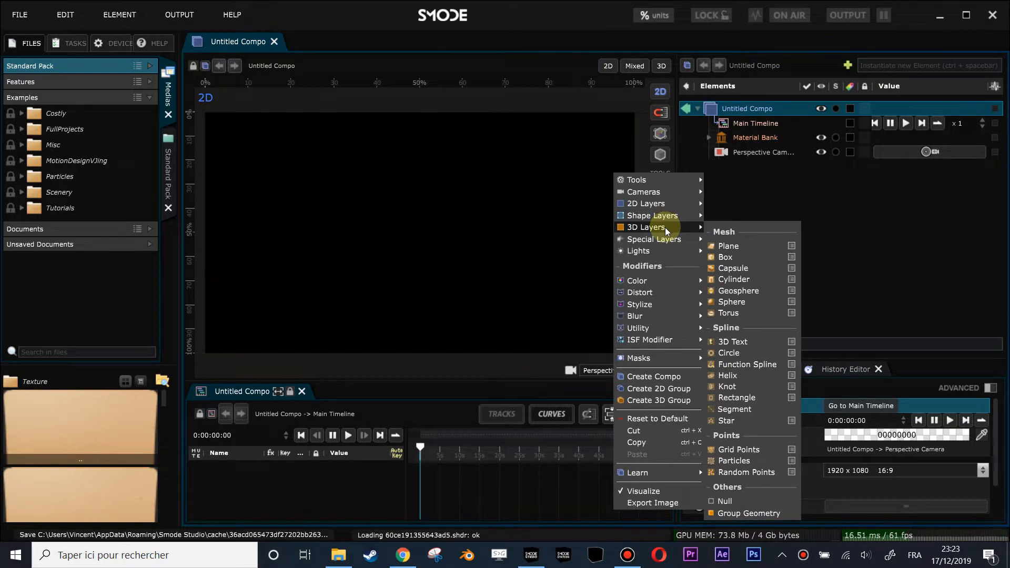
{"action": "left_click", "coordinate": [730, 246]}
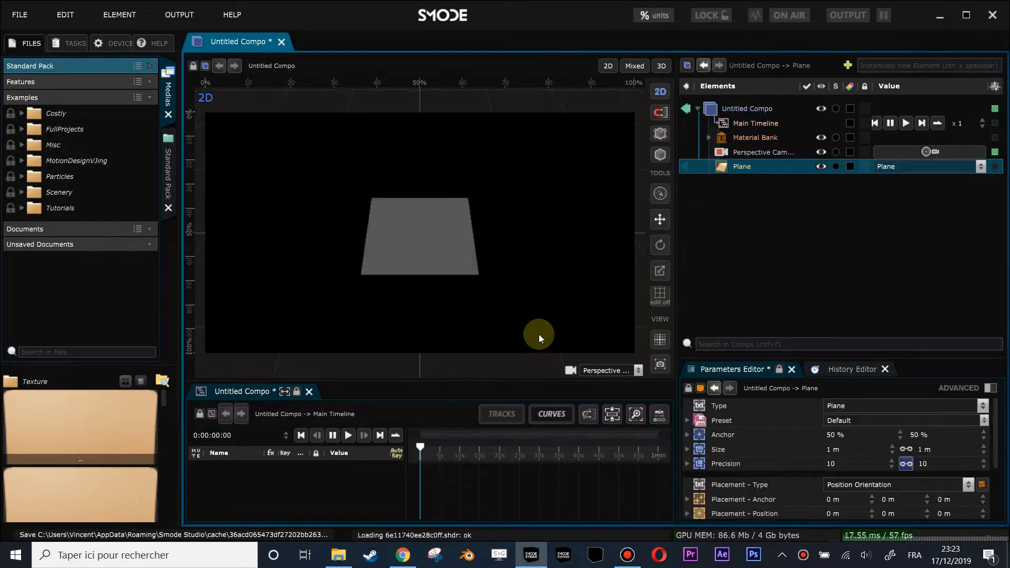
- Apply the Top Perspective Camera preset to the perspective camera and lock the camera
{"action": "left_click", "coordinate": [760, 153]}
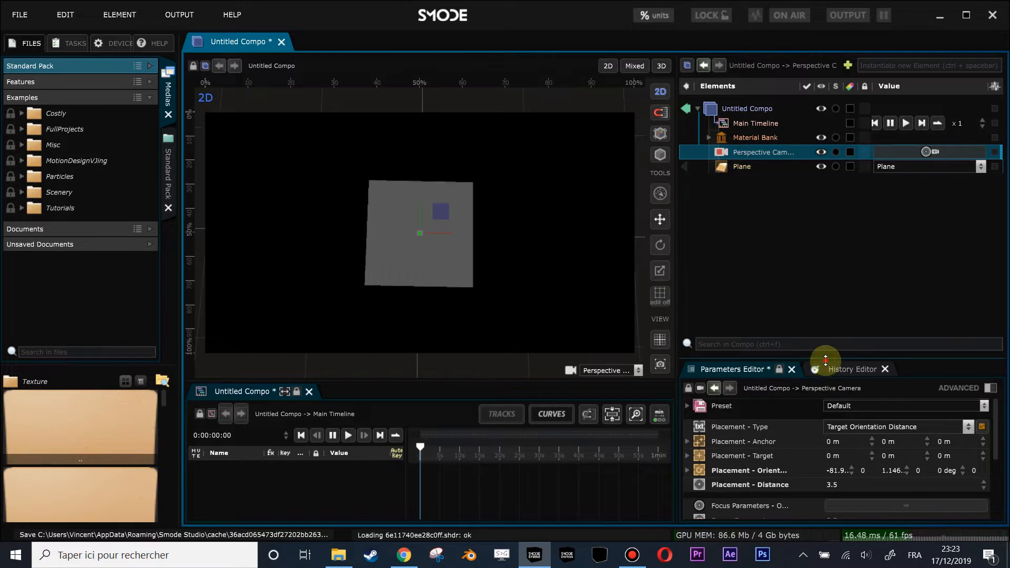
{"action": "left_click_drag", "start_coordinate": [826, 362], "coordinate": [791, 254]}
{"action": "left_click", "coordinate": [874, 296]}
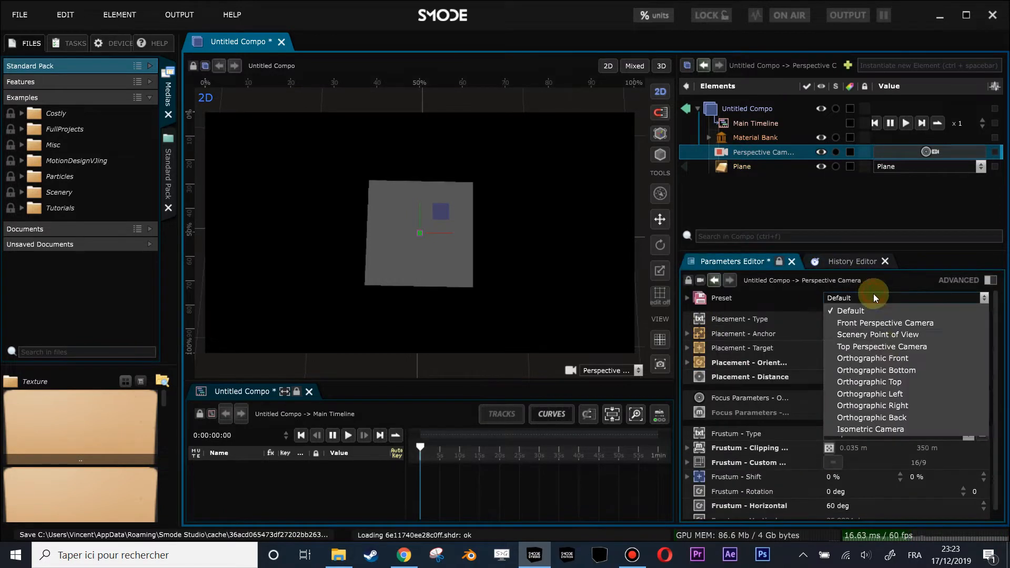
{"action": "left_click", "coordinate": [883, 347]}
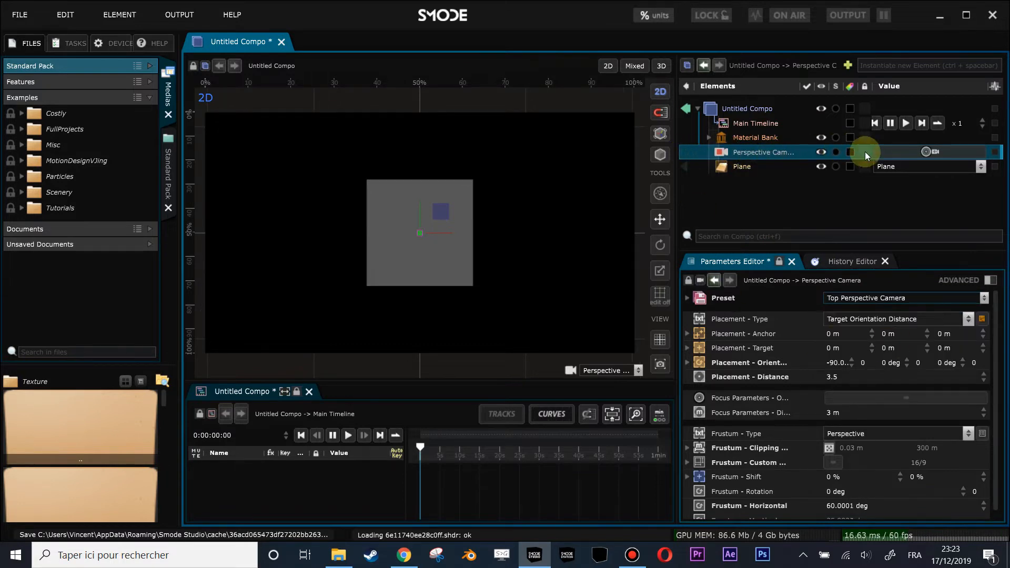
{"action": "left_click", "coordinate": [865, 153]}
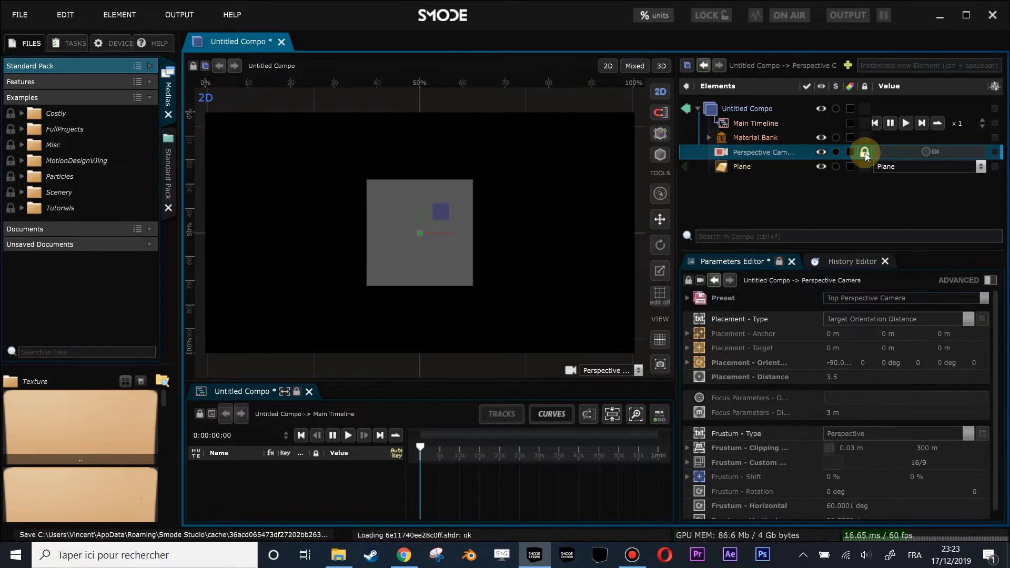
- Add a Checker Board 2D layer and wrap it in a nested compo named Source Images
{"action": "left_click", "coordinate": [738, 167]}
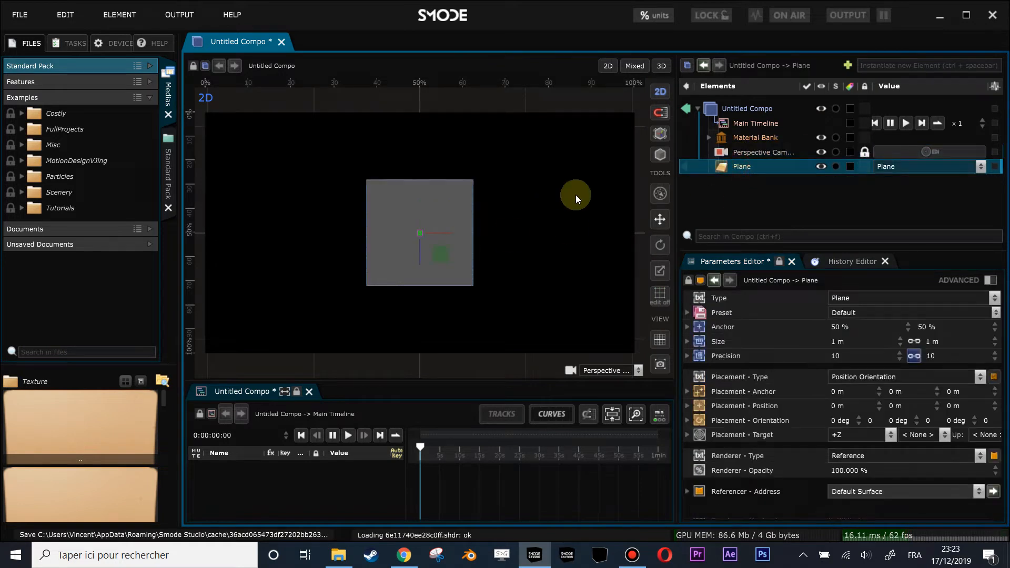
{"action": "right_click", "coordinate": [724, 181]}
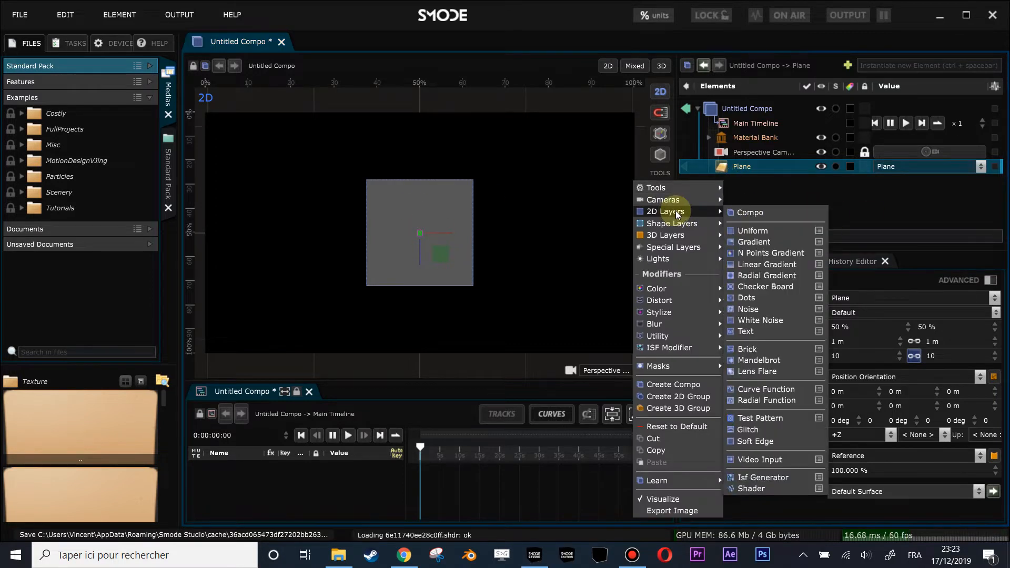
{"action": "left_click", "coordinate": [773, 287]}
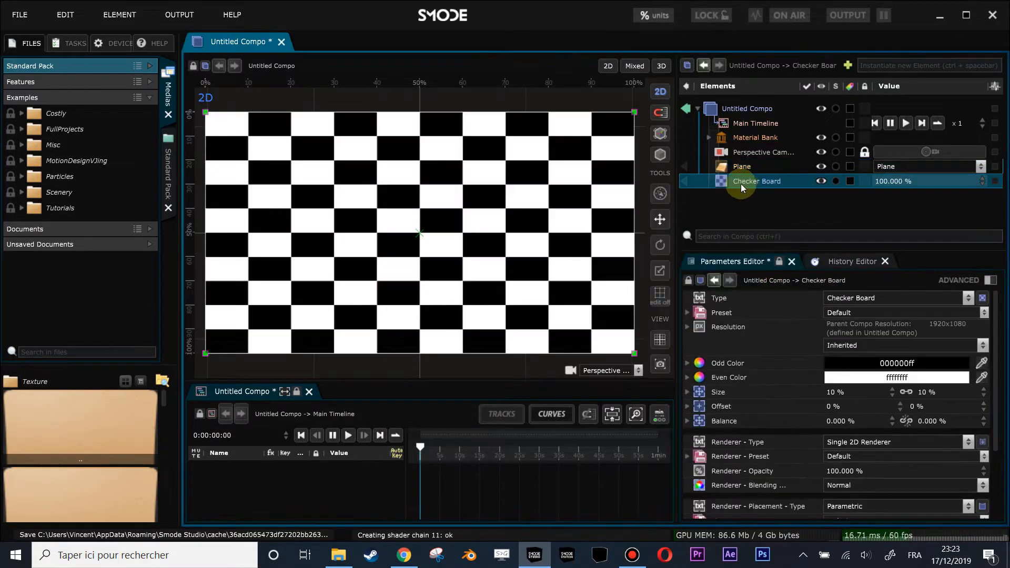
{"action": "key", "text": "ctrl+g"}
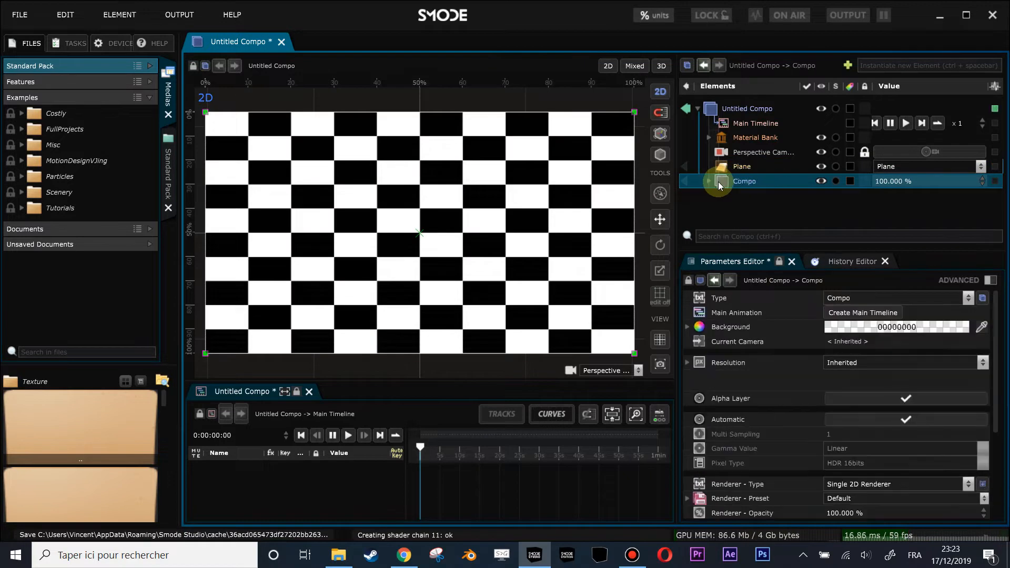
{"action": "double_click", "coordinate": [747, 183]}
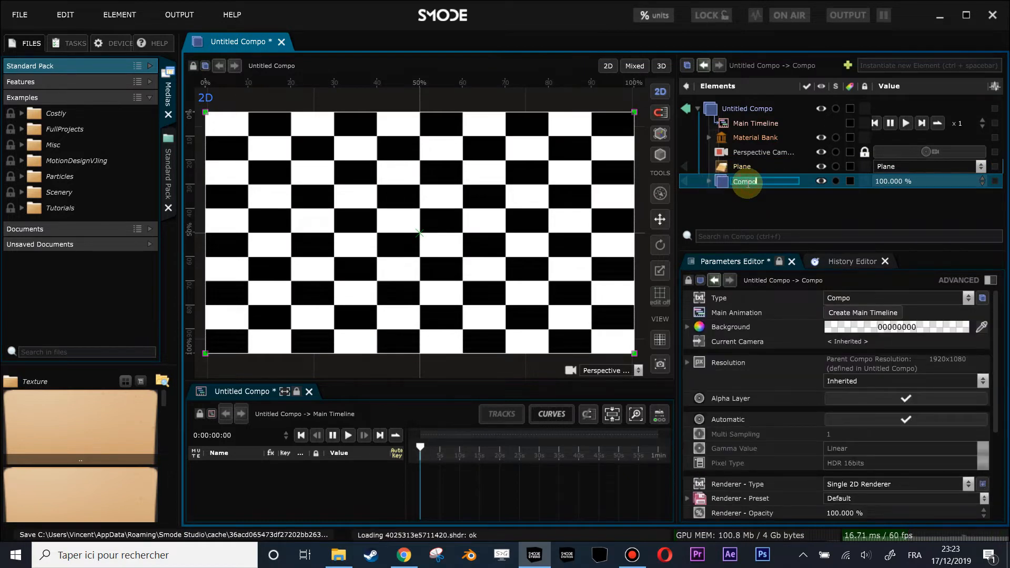
{"action": "type", "text": "Source Images"}
{"action": "key", "text": "Return"}
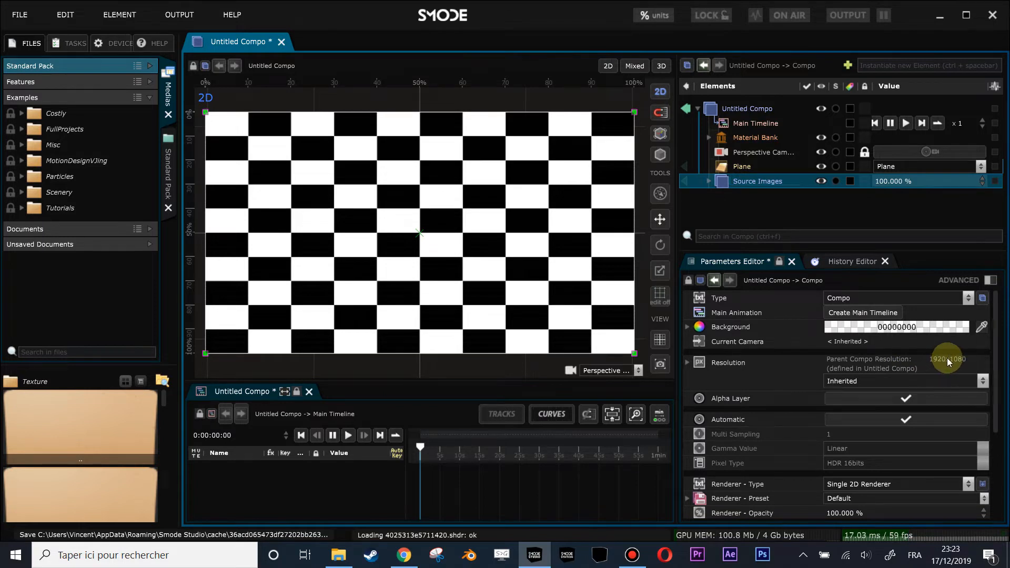
- Share the Source Images compo as a referenced element and preview its content on its own
{"action": "right_click", "coordinate": [730, 182]}
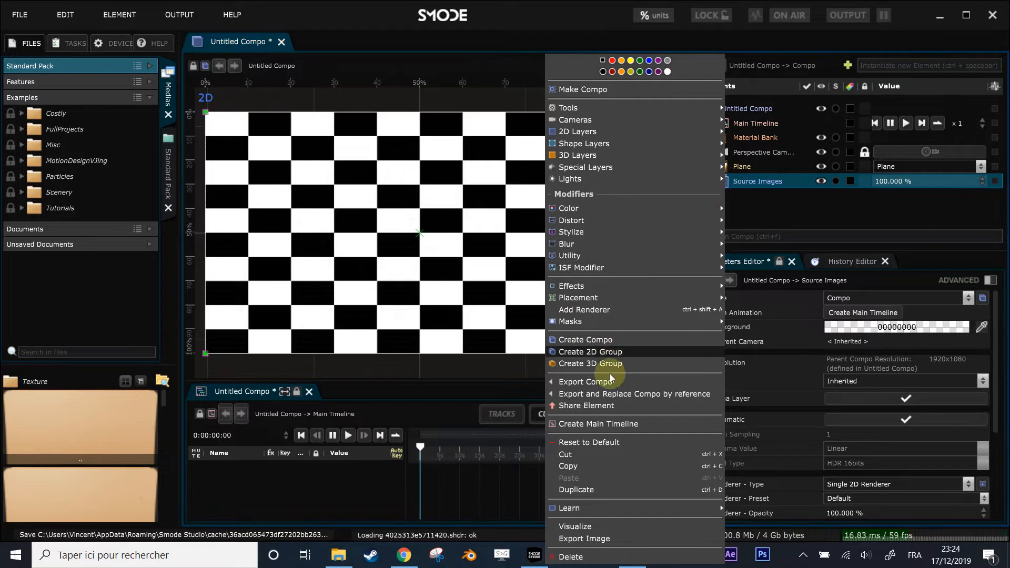
{"action": "left_click", "coordinate": [613, 416]}
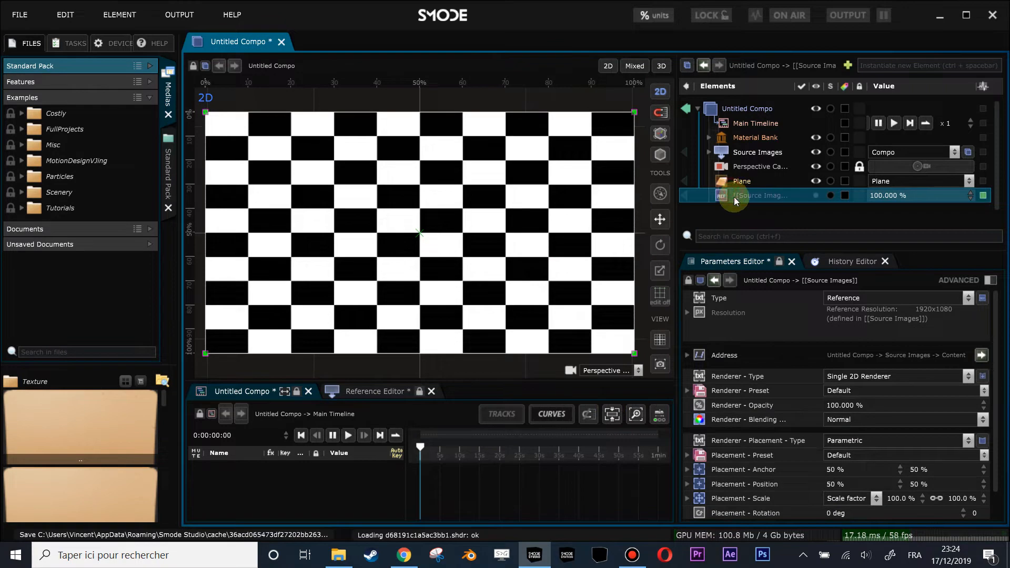
{"action": "left_click", "coordinate": [717, 148]}
{"action": "left_click", "coordinate": [692, 152]}
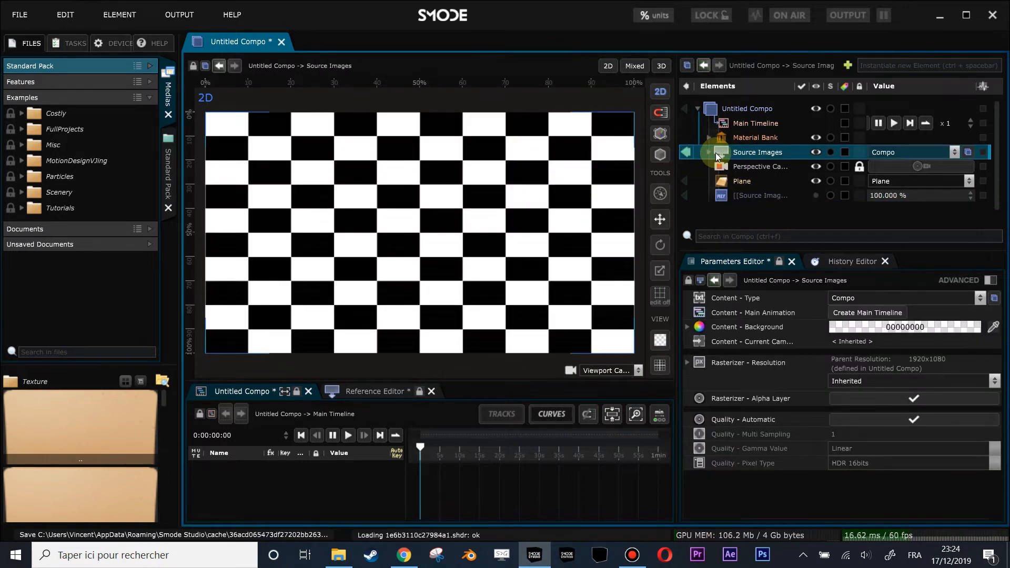
{"action": "left_click", "coordinate": [685, 152]}
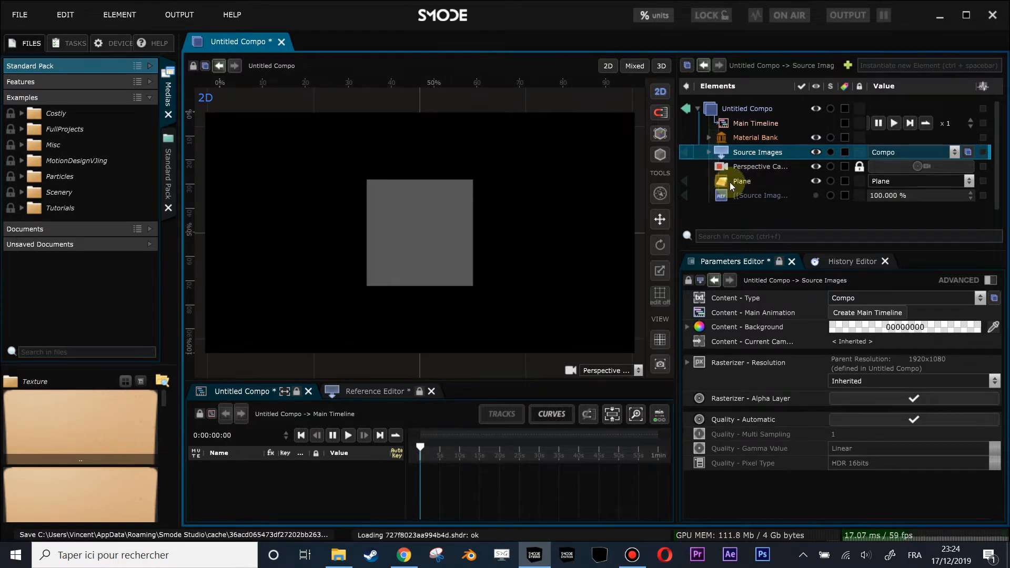
- Add a new Surface renderer to the Material Bank
{"action": "left_click", "coordinate": [746, 182]}
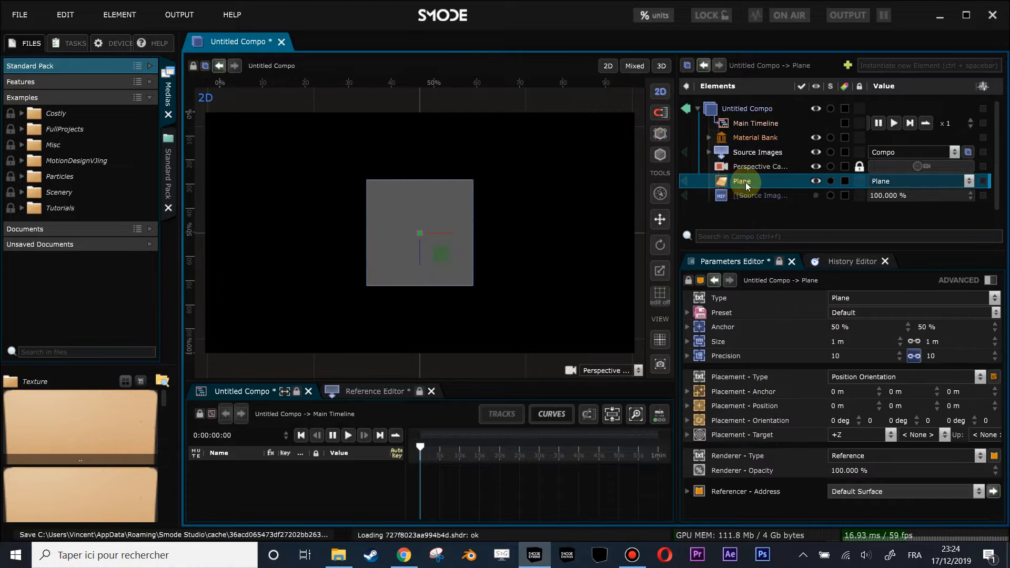
{"action": "left_click", "coordinate": [733, 153]}
{"action": "left_click", "coordinate": [703, 139]}
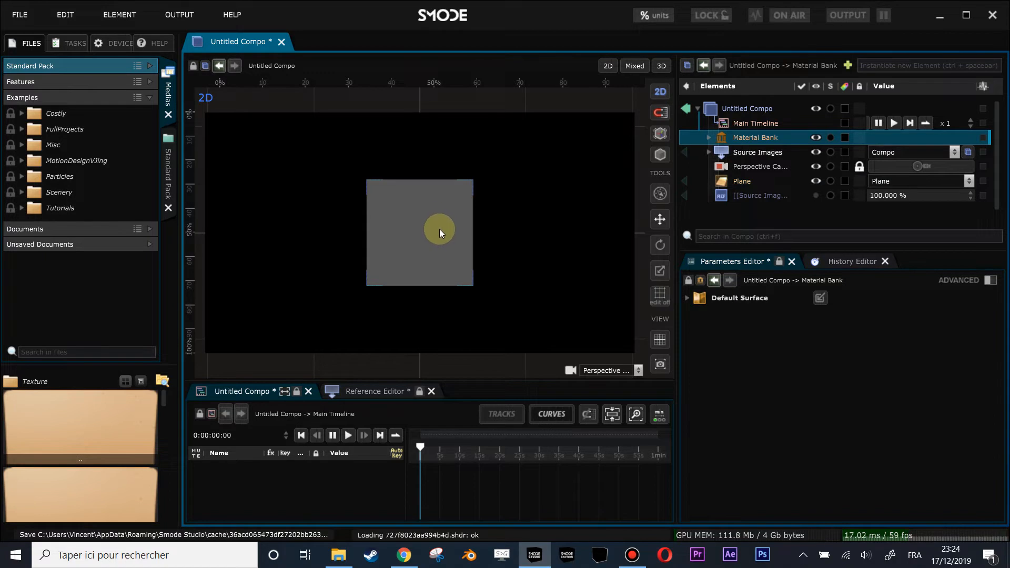
{"action": "left_click", "coordinate": [709, 138]}
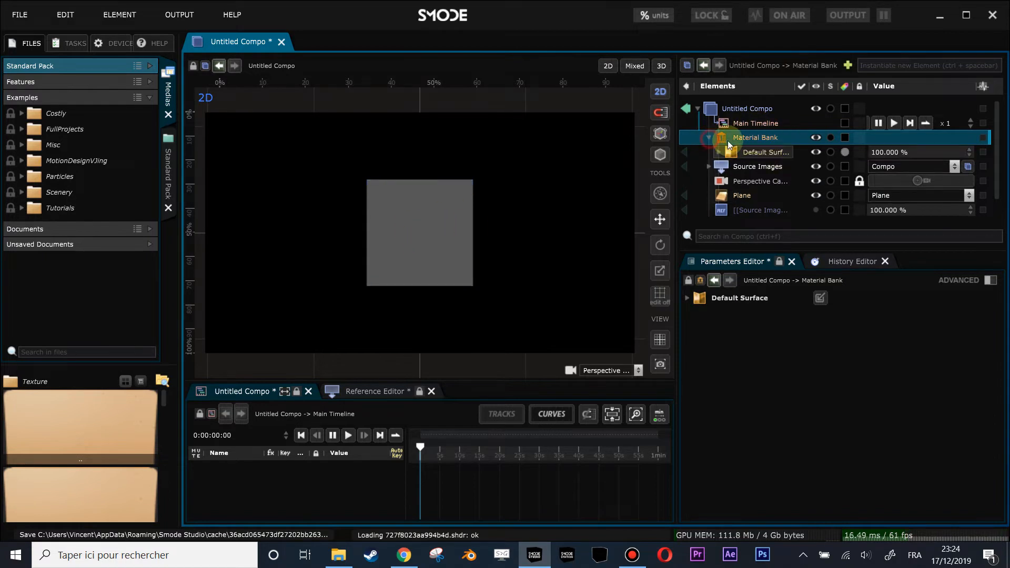
{"action": "right_click", "coordinate": [728, 142]}
{"action": "mouse_move", "coordinate": [674, 178]}
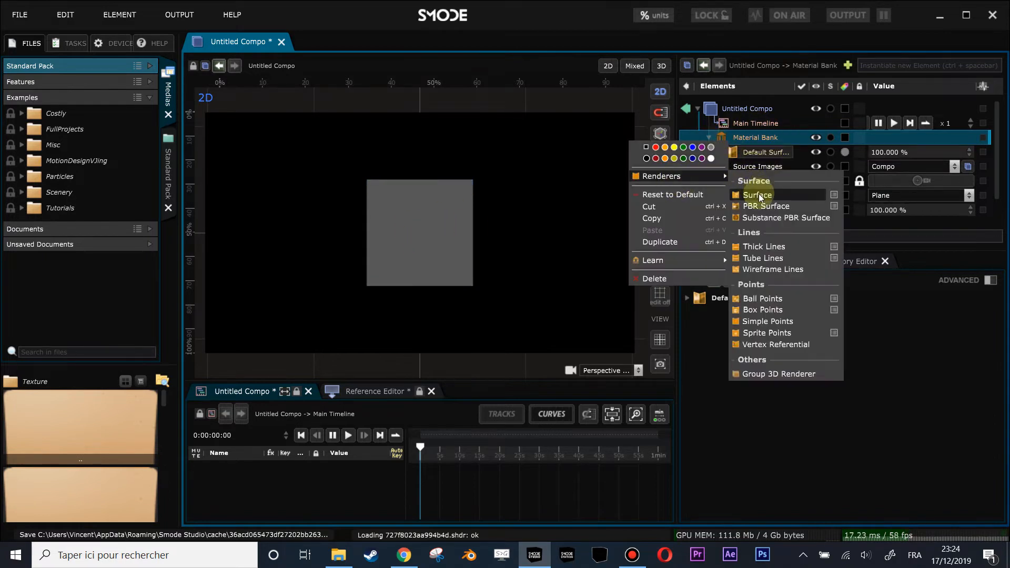
{"action": "left_click", "coordinate": [762, 197]}
- Rename the new surface material as Video
{"action": "double_click", "coordinate": [756, 161]}
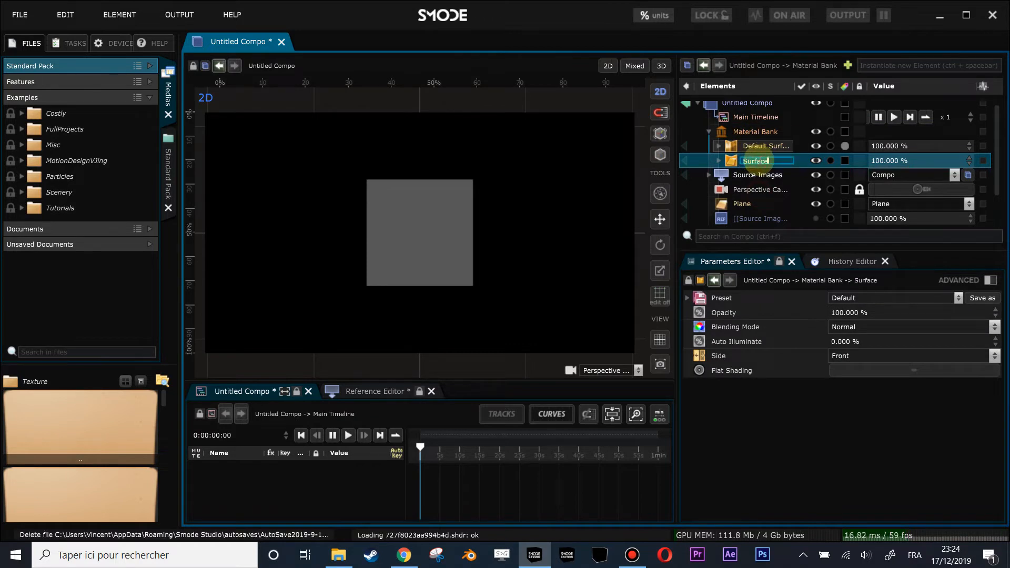
{"action": "key", "text": "BackSpace"}
{"action": "key", "text": "BackSpace"}
{"action": "key", "text": "BackSpace"}
{"action": "key", "text": "BackSpace"}
{"action": "key", "text": "BackSpace"}
{"action": "key", "text": "BackSpace"}
{"action": "key", "text": "BackSpace"}
{"action": "type", "text": "Video"}
{"action": "key", "text": "Return"}
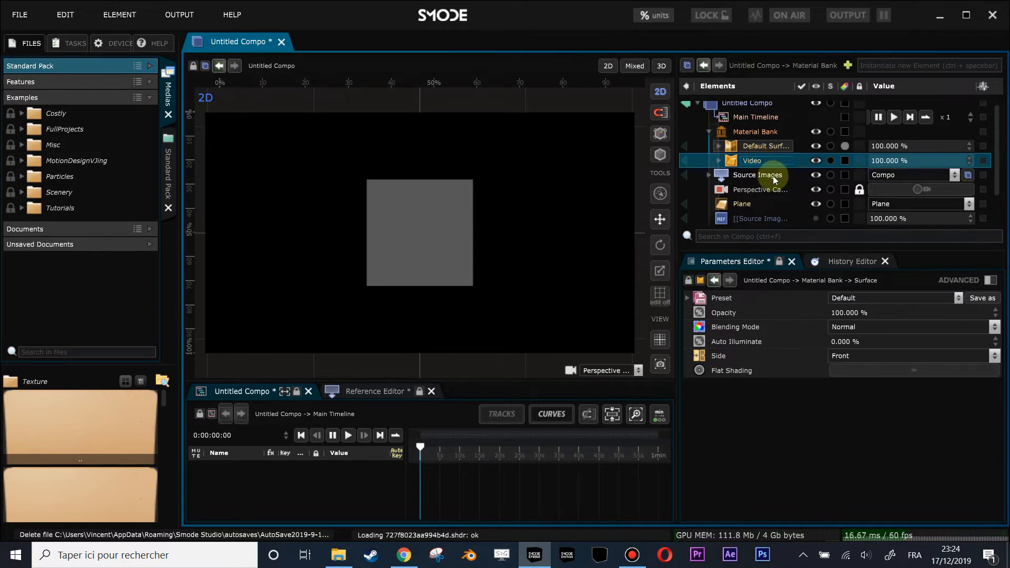
- Delete the Specular component from the Video material and assign the material to the plane
{"action": "left_click", "coordinate": [719, 160]}
{"action": "left_click", "coordinate": [749, 190]}
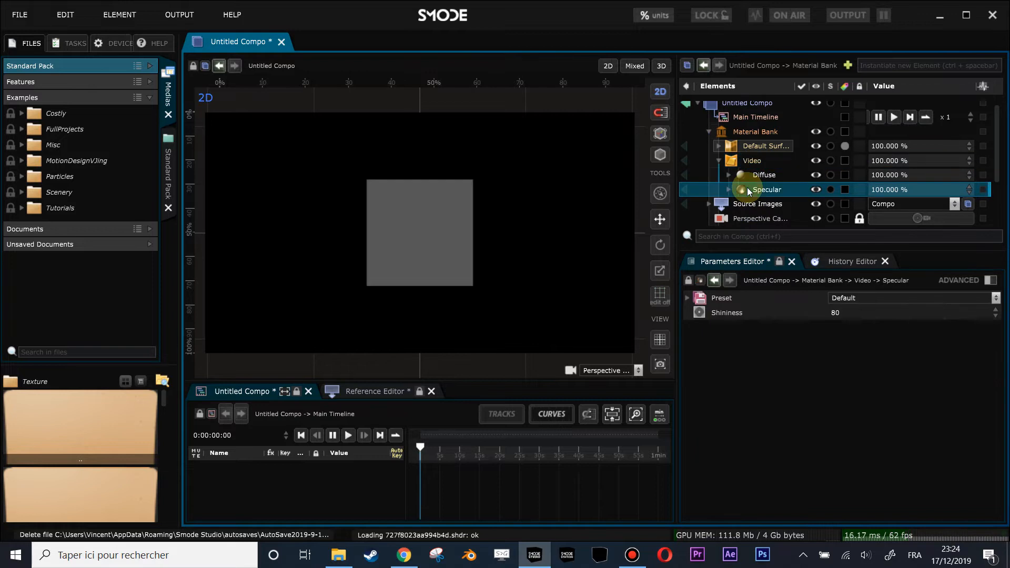
{"action": "key", "text": "Delete"}
{"action": "left_click", "coordinate": [732, 148]}
{"action": "mouse_move", "coordinate": [739, 150]}
{"action": "left_mouse_down"}
{"action": "mouse_move", "coordinate": [737, 210]}
{"action": "mouse_move", "coordinate": [739, 162]}
{"action": "left_mouse_up"}
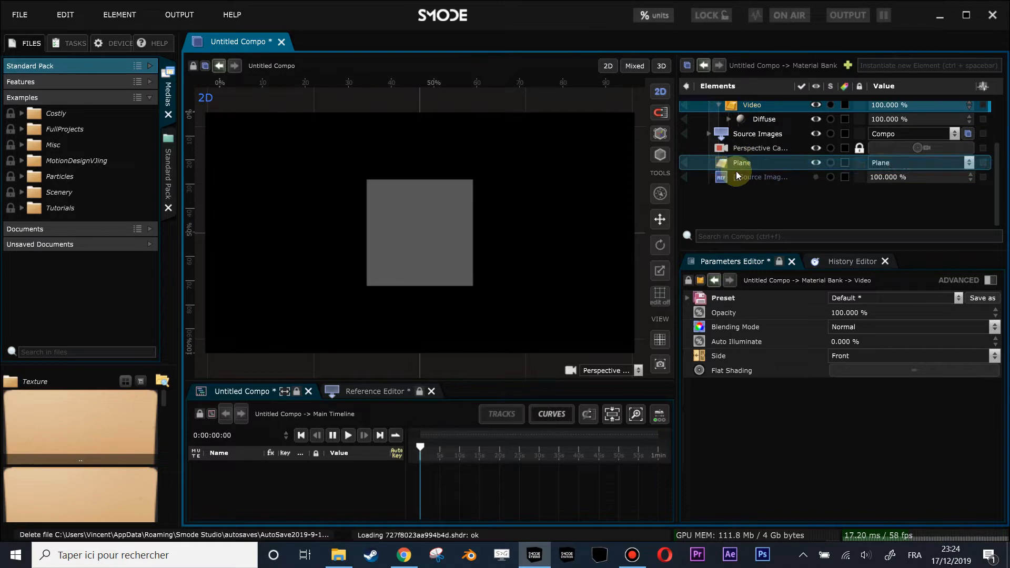
- Use Source Images as the diffuse map of the Video material, and move Source Images above the Material Bank
{"action": "left_click", "coordinate": [729, 125]}
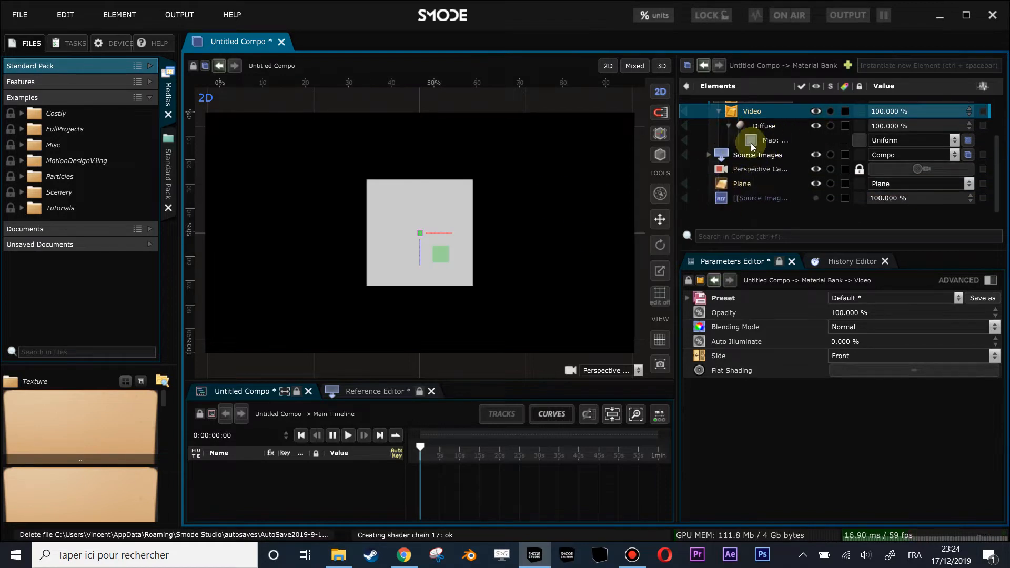
{"action": "left_click_drag", "start_coordinate": [728, 153], "coordinate": [766, 142]}
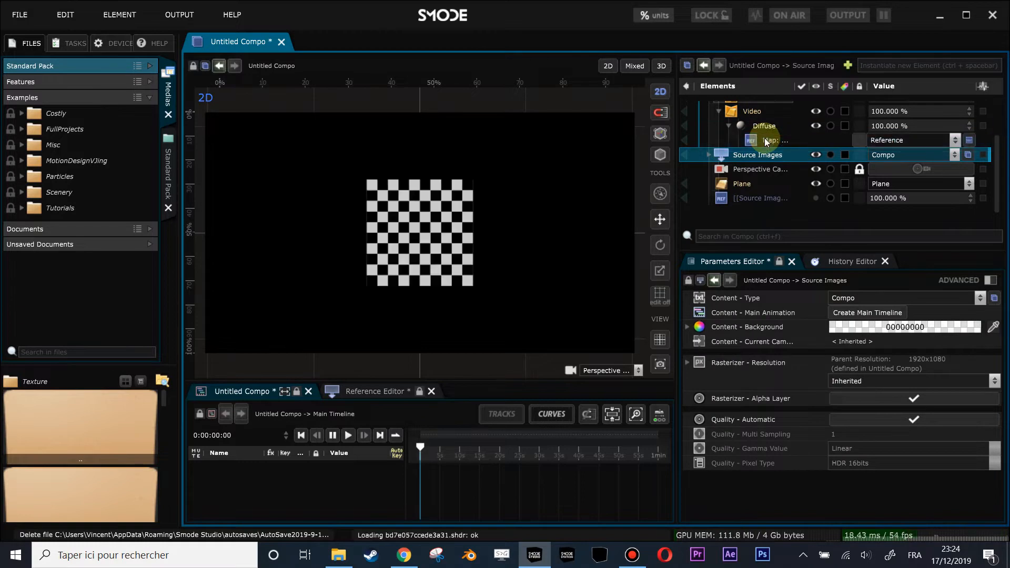
{"action": "scroll", "coordinate": [751, 163], "scroll_direction": "up", "scroll_amount": 1}
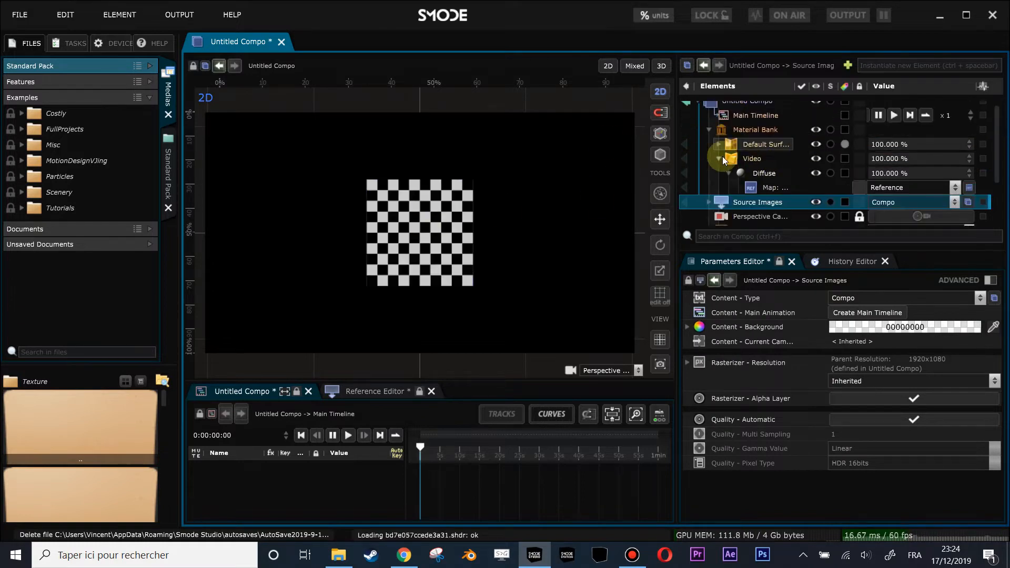
{"action": "left_click", "coordinate": [720, 158]}
{"action": "left_click", "coordinate": [735, 159]}
{"action": "left_click_drag", "start_coordinate": [722, 173], "coordinate": [718, 125]}
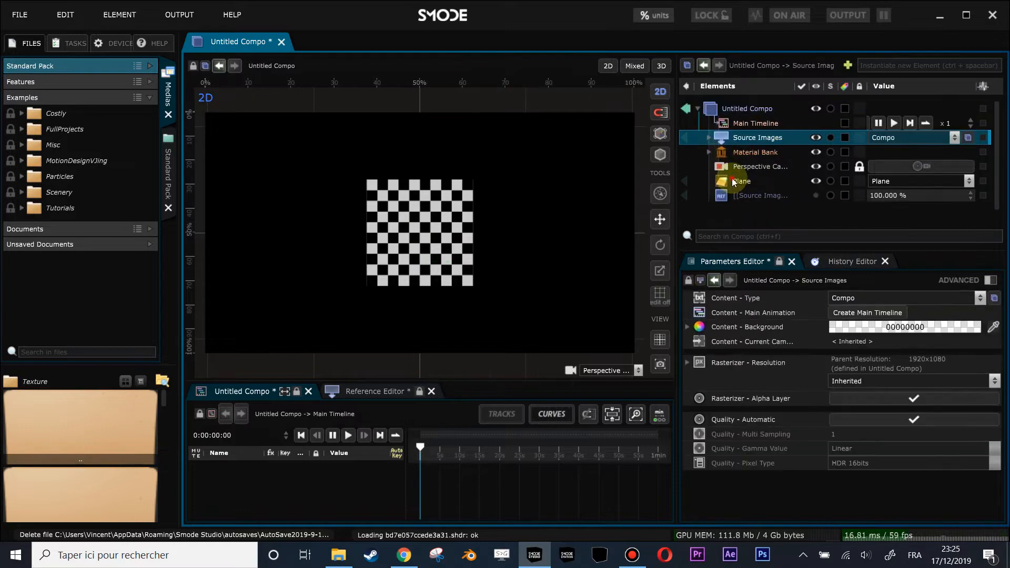
- Examine the plane's material reference, the Video material's diffuse map reference and the content of Source Images
{"action": "left_click", "coordinate": [732, 179]}
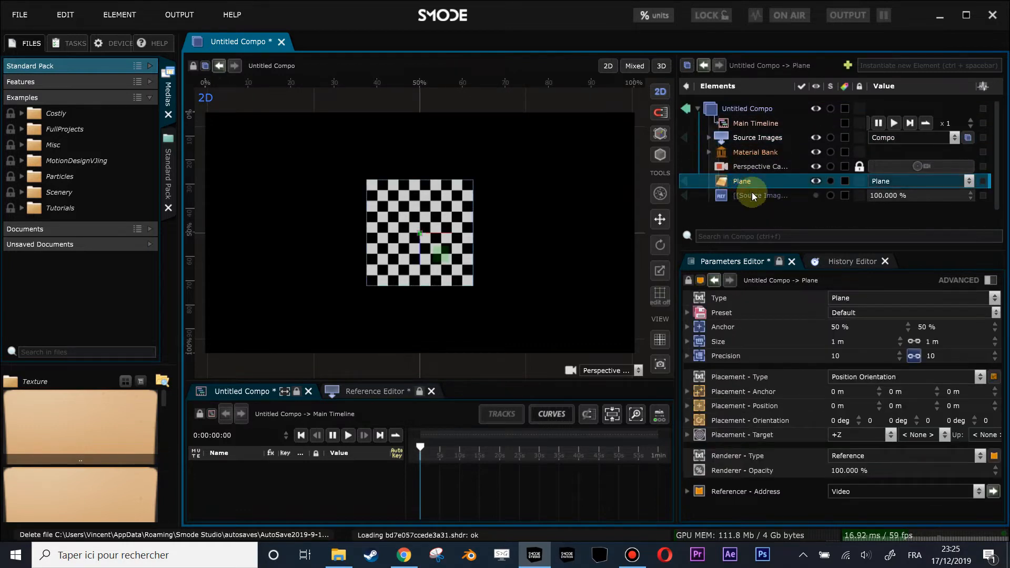
{"action": "left_click", "coordinate": [719, 491]}
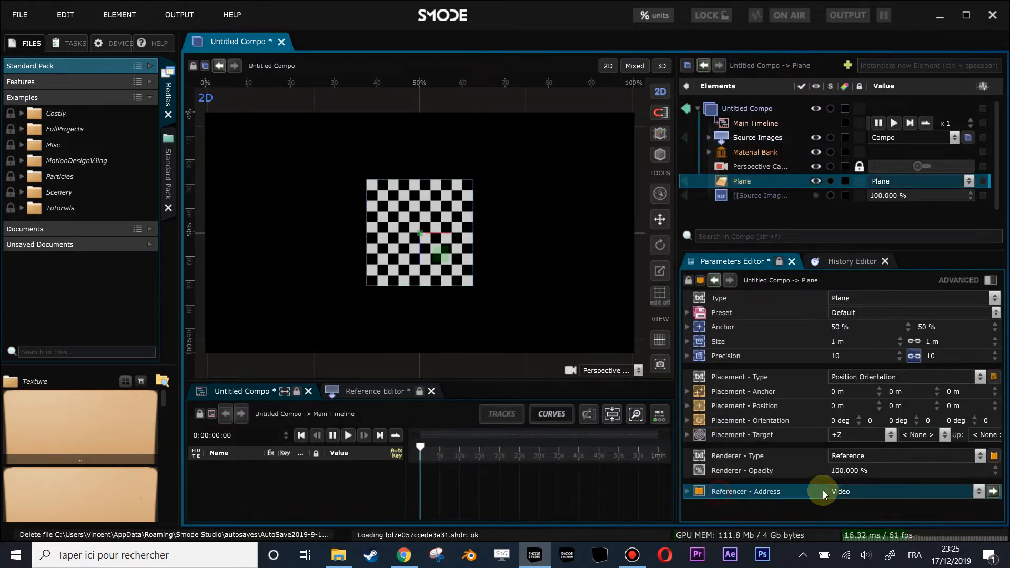
{"action": "left_click", "coordinate": [713, 150]}
{"action": "left_click", "coordinate": [709, 153]}
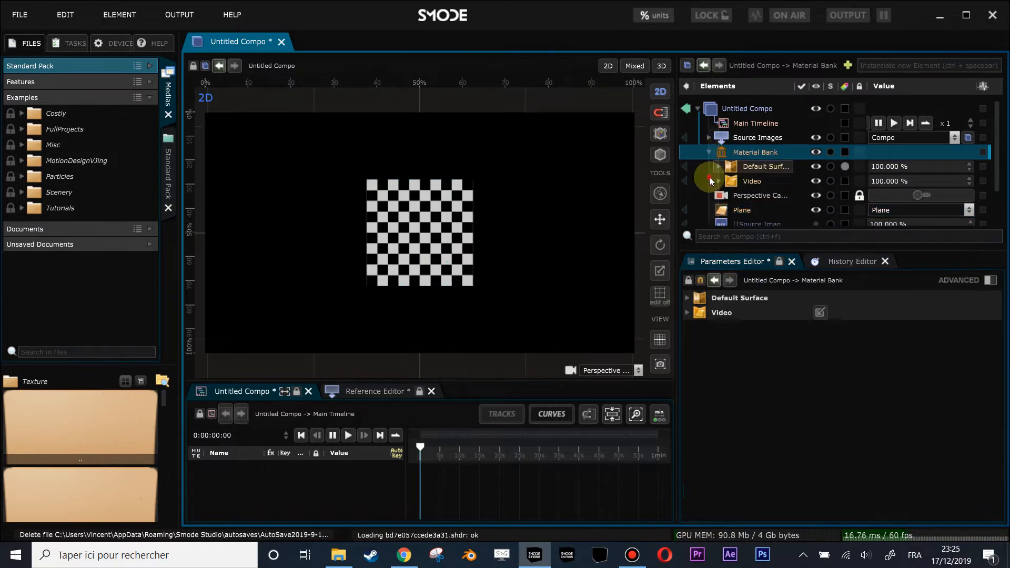
{"action": "left_click", "coordinate": [711, 180]}
{"action": "left_click", "coordinate": [720, 175]}
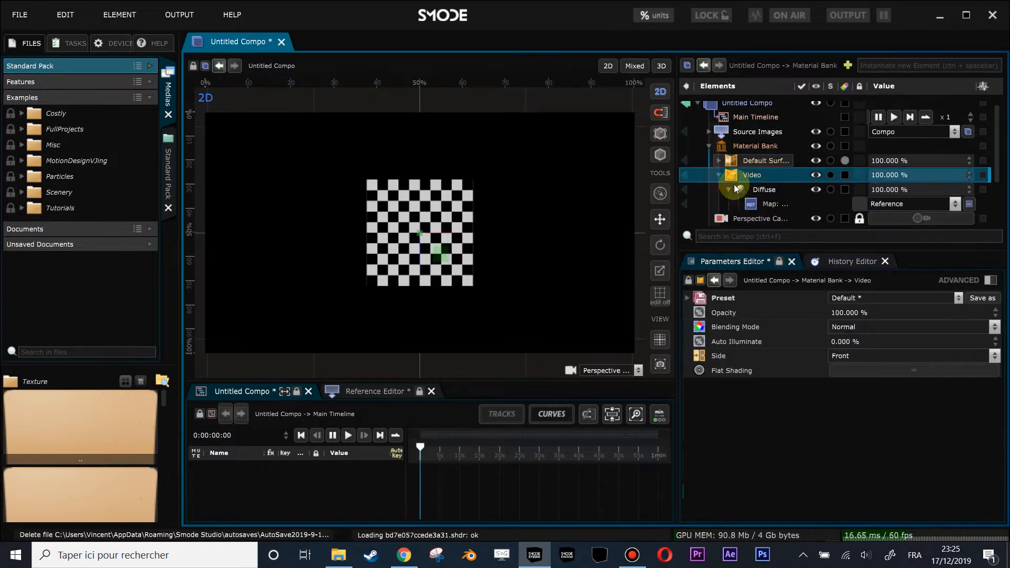
{"action": "left_click", "coordinate": [769, 204]}
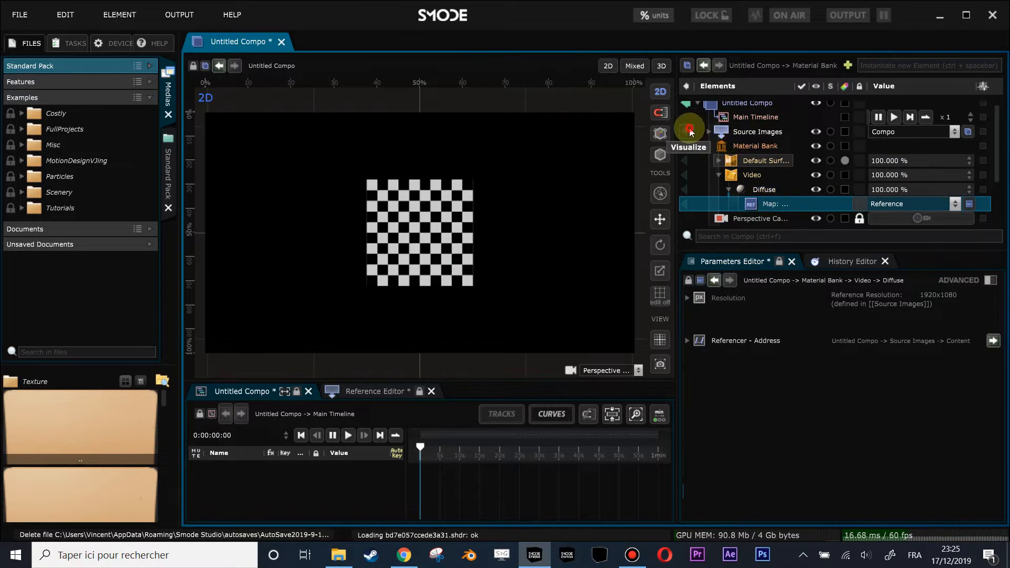
{"action": "left_click", "coordinate": [689, 131]}
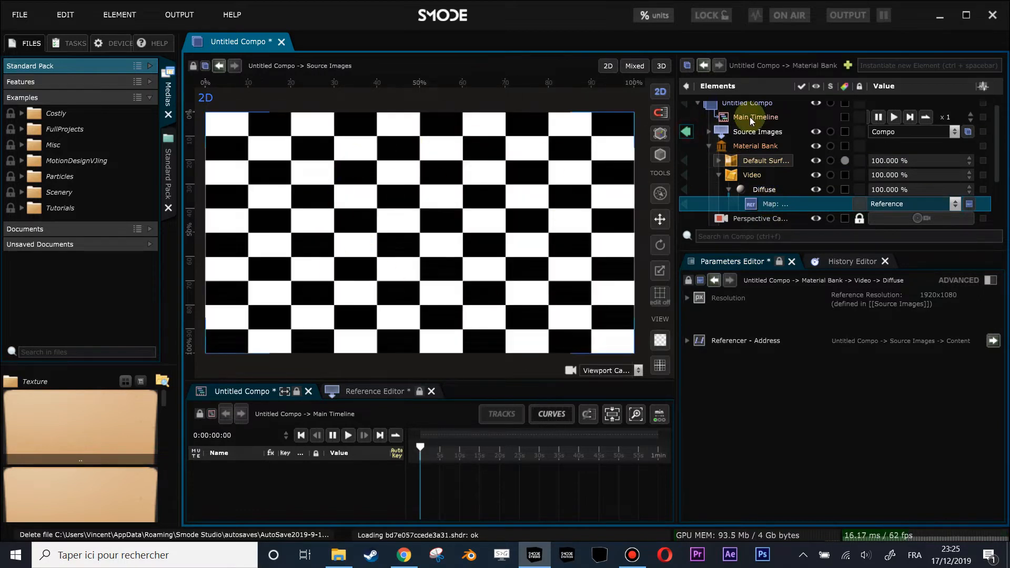
- Return the view to the main compo, unlink the plane's size dimensions and set them to 19.20 m by 10.80 m
{"action": "left_click", "coordinate": [686, 133]}
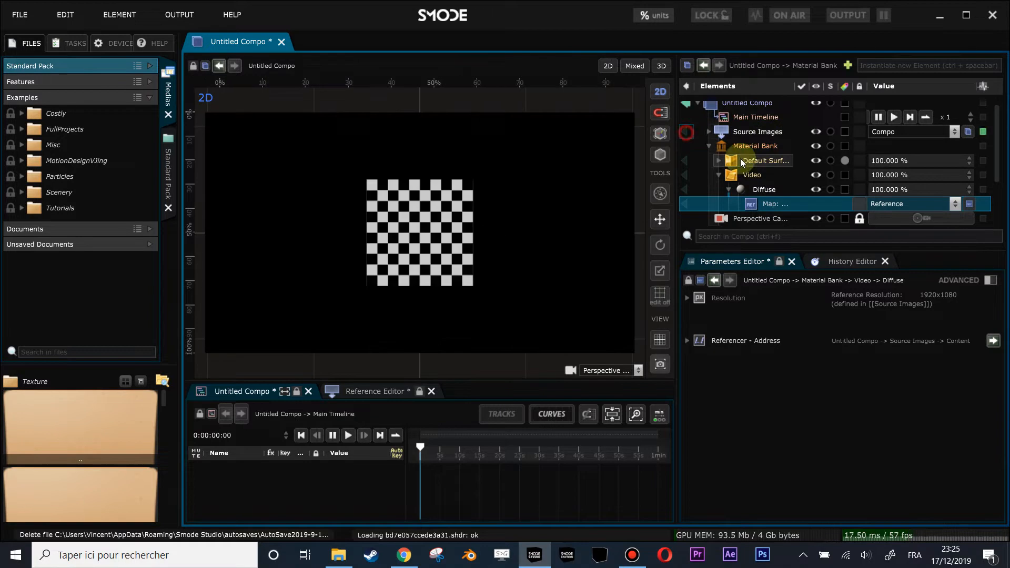
{"action": "left_click", "coordinate": [706, 146]}
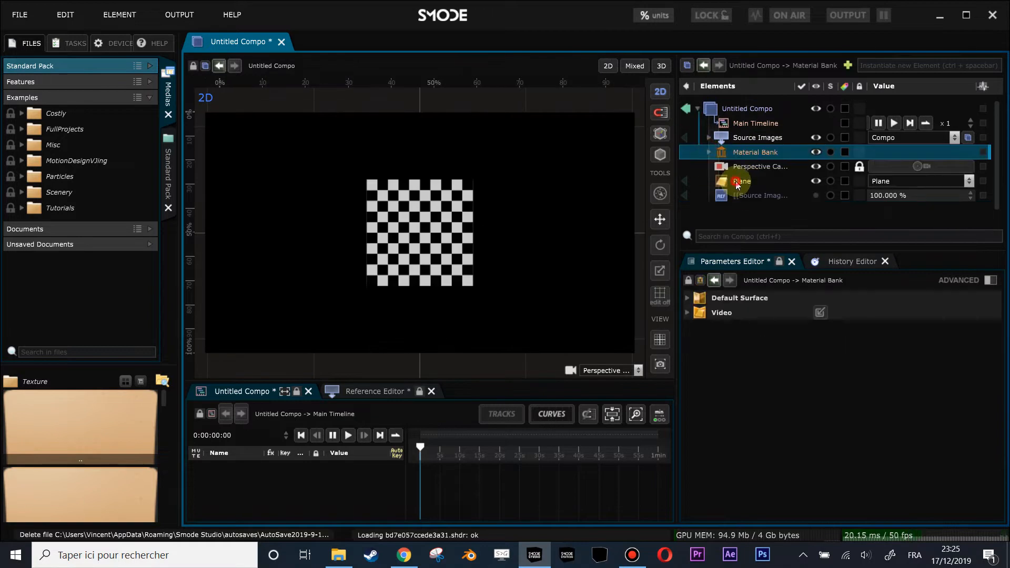
{"action": "left_click", "coordinate": [737, 183]}
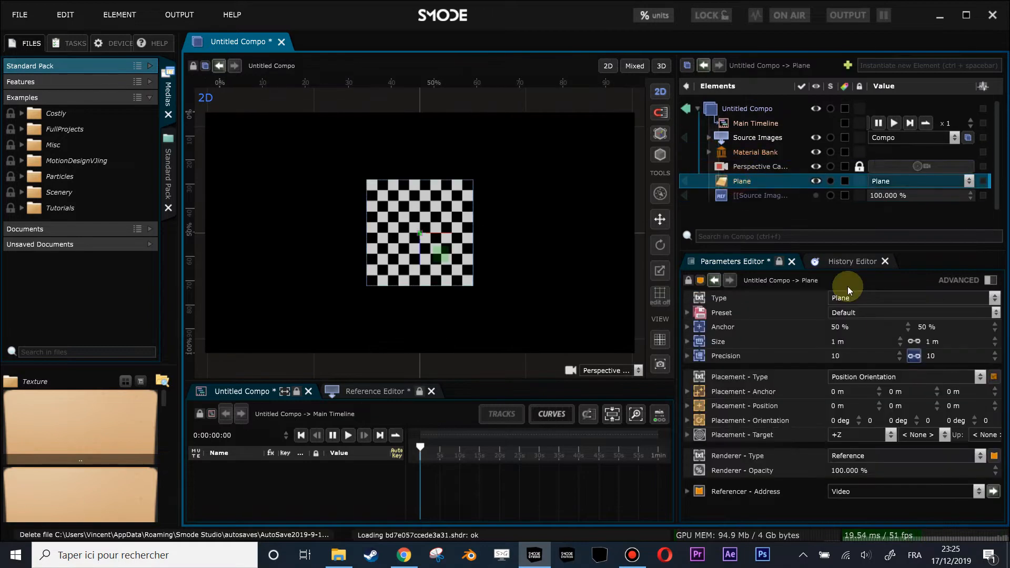
{"action": "left_click", "coordinate": [916, 358]}
{"action": "left_click", "coordinate": [914, 345]}
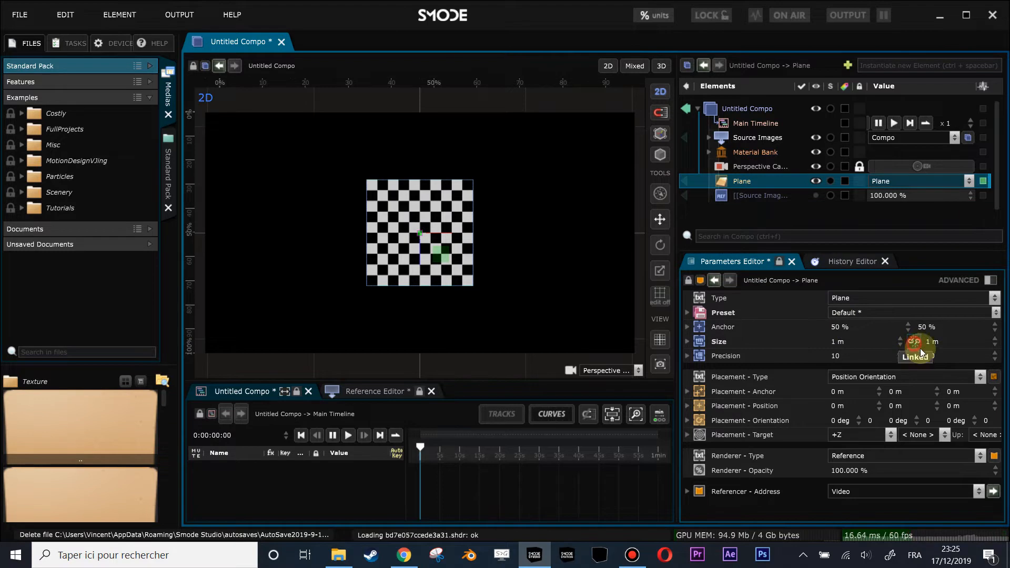
{"action": "double_click", "coordinate": [848, 345]}
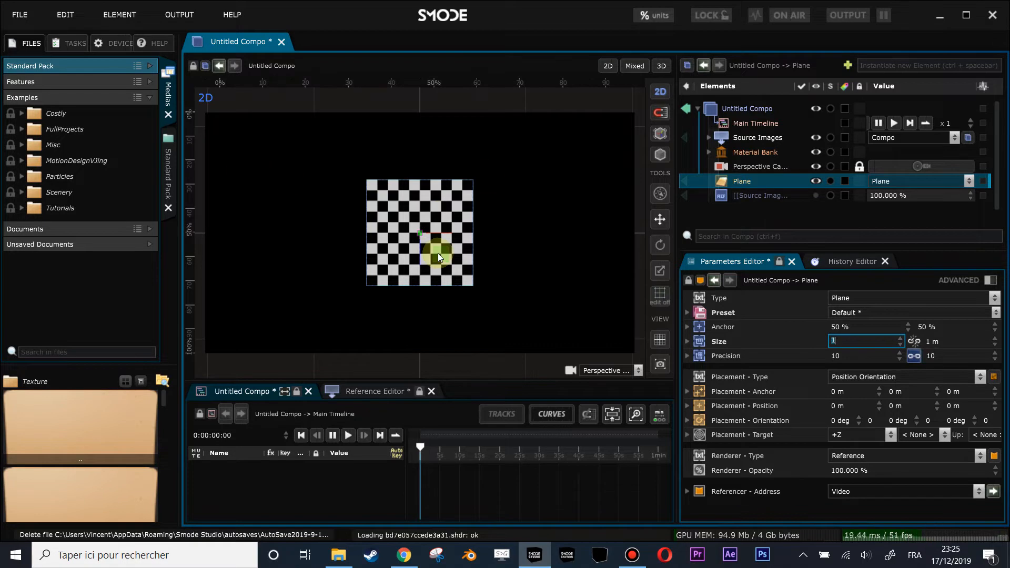
{"action": "type", "text": "19.20"}
{"action": "left_click", "coordinate": [957, 343]}
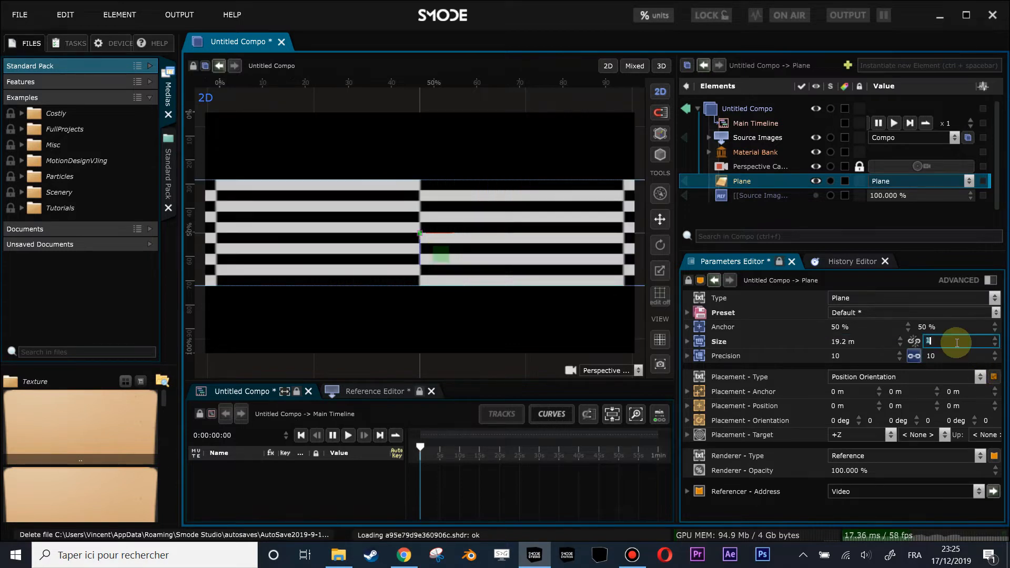
{"action": "type", "text": "10.80"}
{"action": "key", "text": "Return"}
- Relink the plane's size dimensions and scale it down proportionally to about 4.05 m by 2.28 m
{"action": "left_click", "coordinate": [915, 344]}
{"action": "left_click_drag", "start_coordinate": [942, 342], "coordinate": [942, 376]}
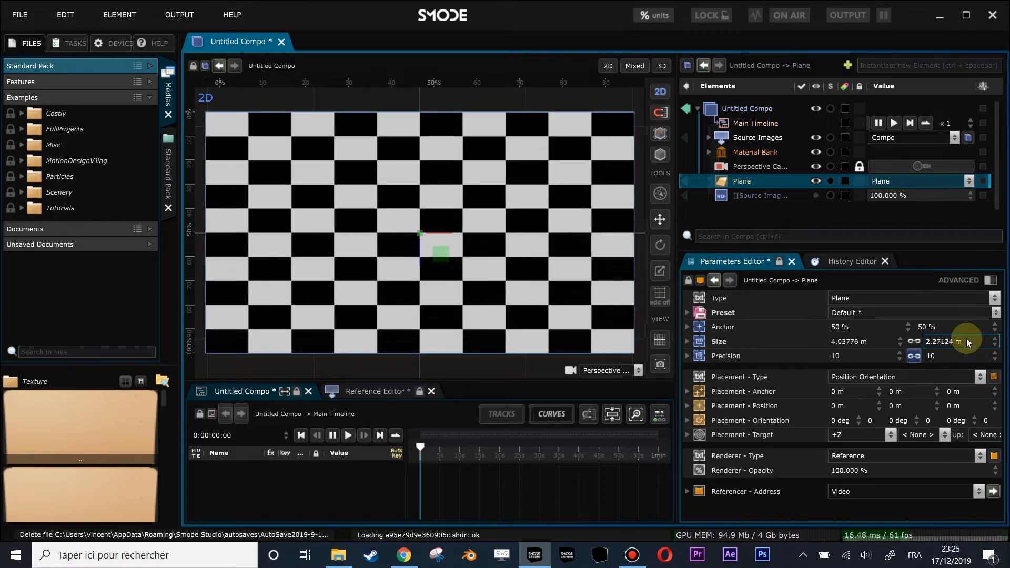
{"action": "left_click_drag", "start_coordinate": [951, 340], "coordinate": [960, 335]}
{"action": "scroll", "coordinate": [450, 225], "scroll_direction": "down", "scroll_amount": 1}
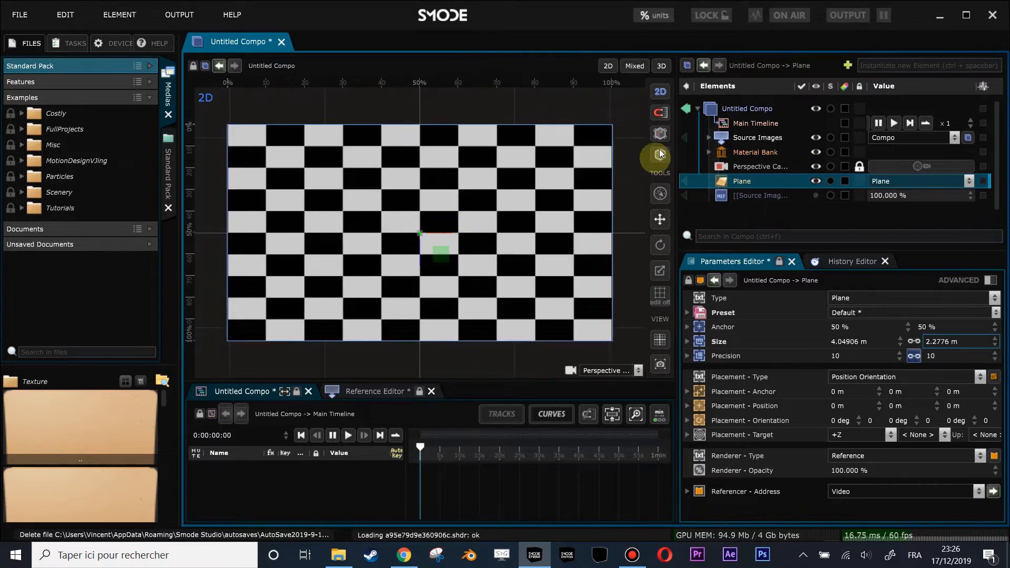
- Show the compo in the 3D perspective view, expand Source Images in the element tree and hide the grid
{"action": "left_click", "coordinate": [658, 70]}
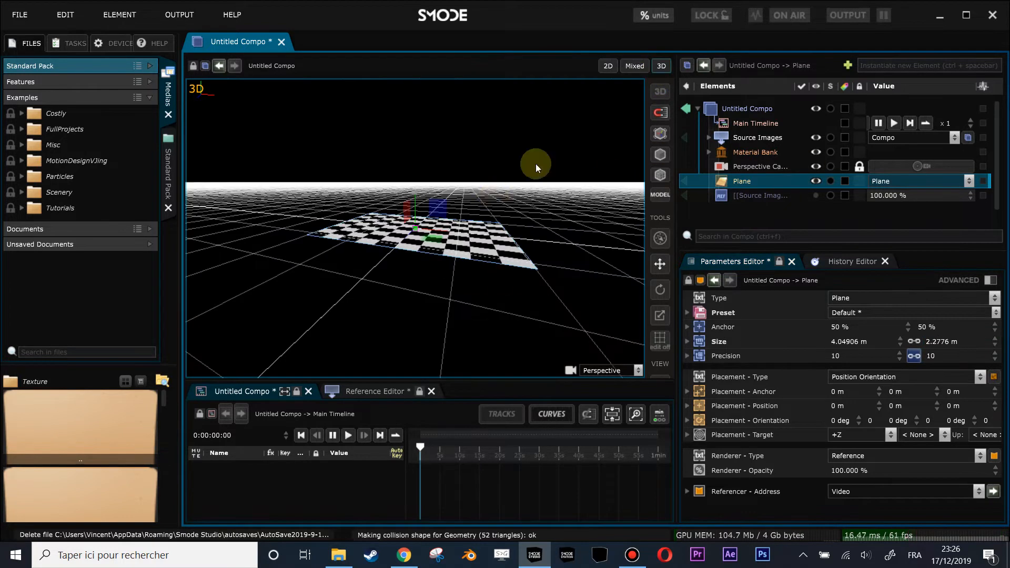
{"action": "left_click_drag", "start_coordinate": [531, 181], "coordinate": [487, 268]}
{"action": "scroll", "coordinate": [486, 268], "scroll_direction": "up", "scroll_amount": 4}
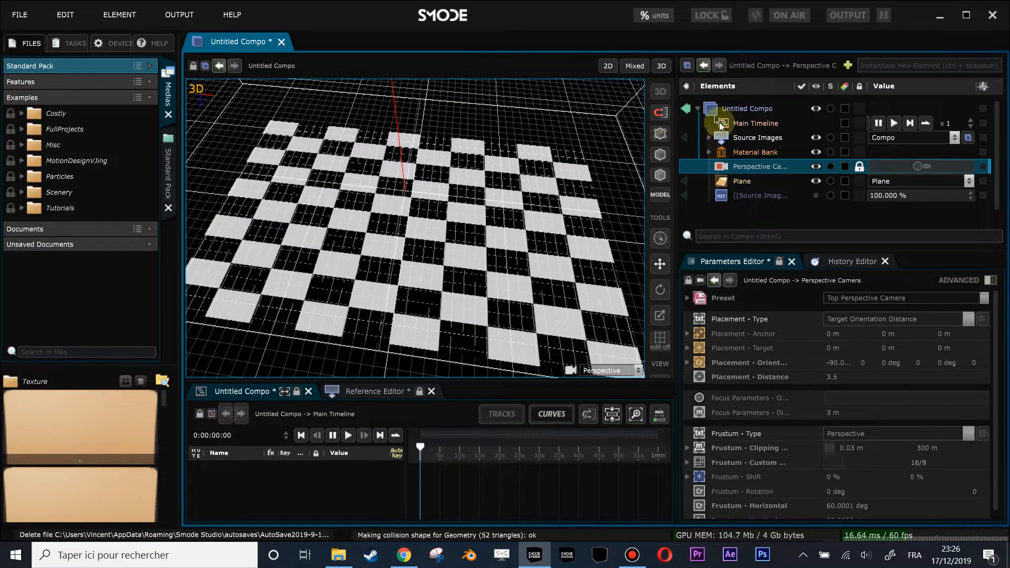
{"action": "left_click", "coordinate": [710, 138]}
{"action": "left_click_drag", "start_coordinate": [485, 267], "coordinate": [422, 226]}
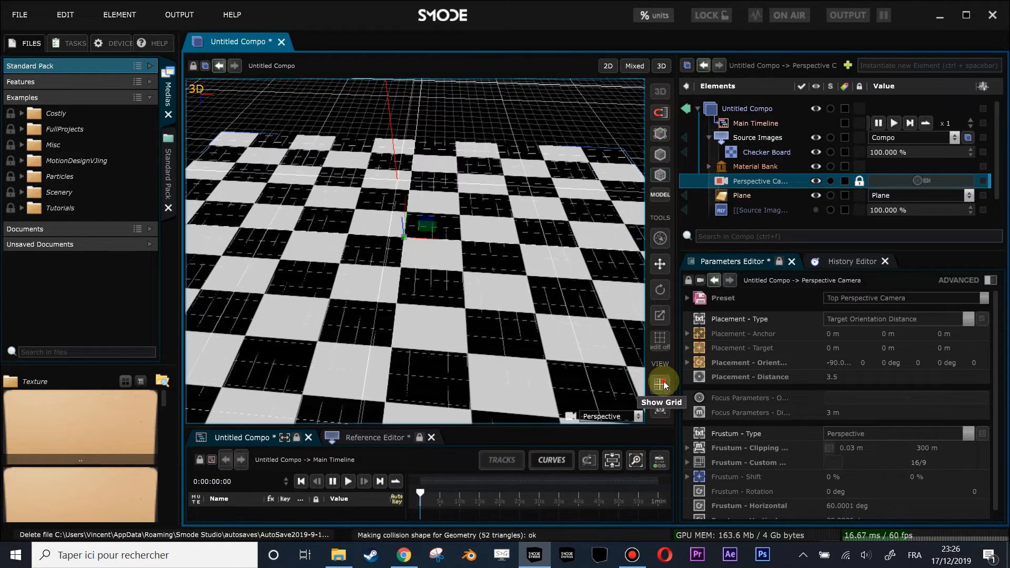
{"action": "left_click", "coordinate": [661, 384]}
{"action": "scroll", "coordinate": [482, 274], "scroll_direction": "down", "scroll_amount": 3}
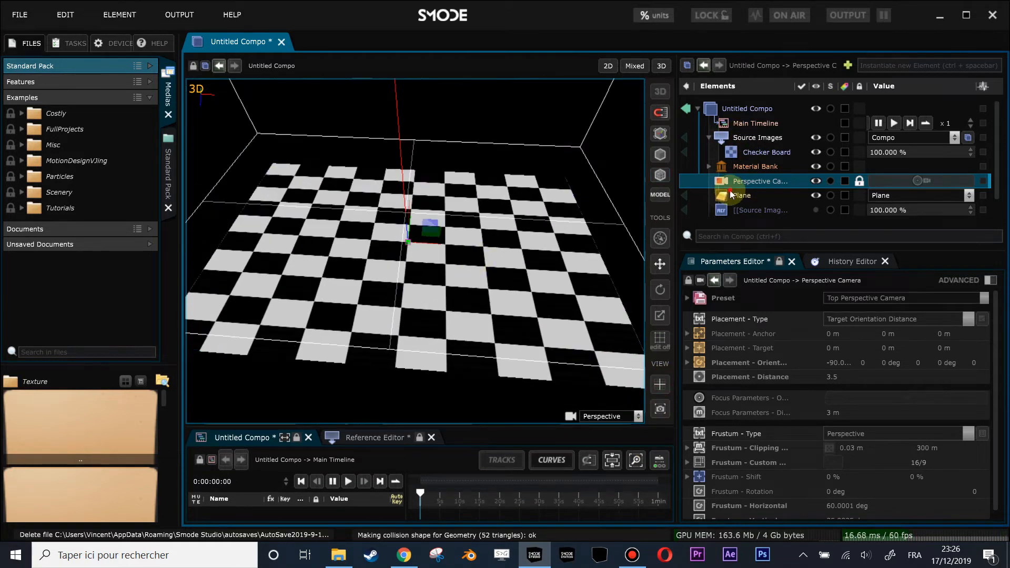
- Add an Emit Particles operator to the plane
{"action": "left_click", "coordinate": [732, 196]}
{"action": "right_click", "coordinate": [729, 195]}
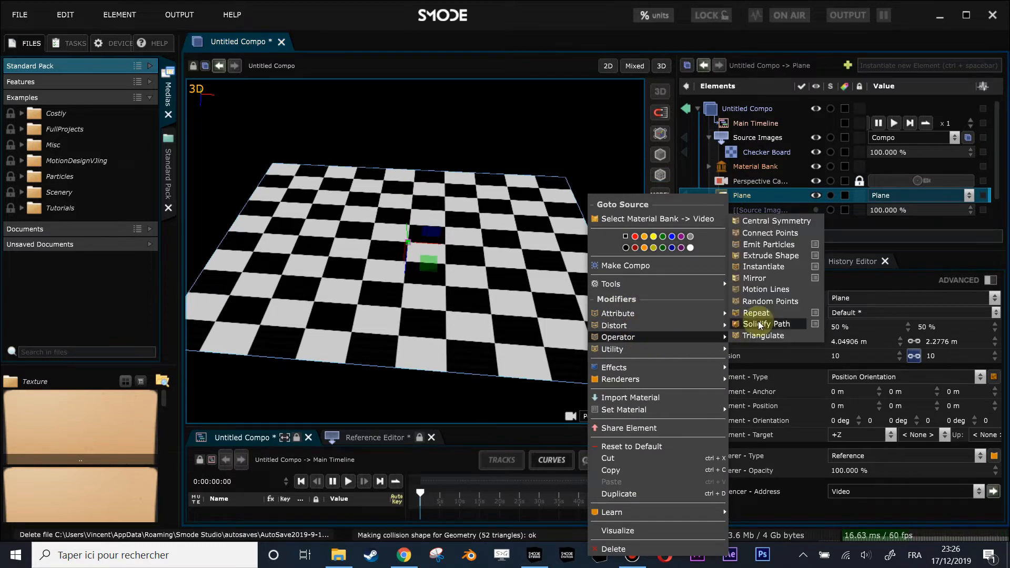
{"action": "left_click", "coordinate": [769, 245]}
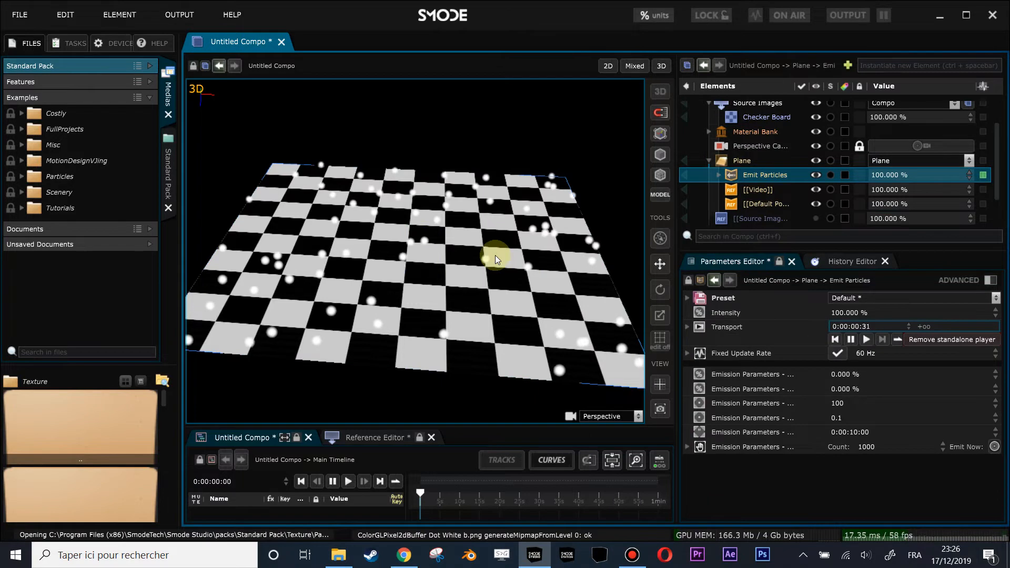
{"action": "left_click_drag", "start_coordinate": [495, 269], "coordinate": [427, 204]}
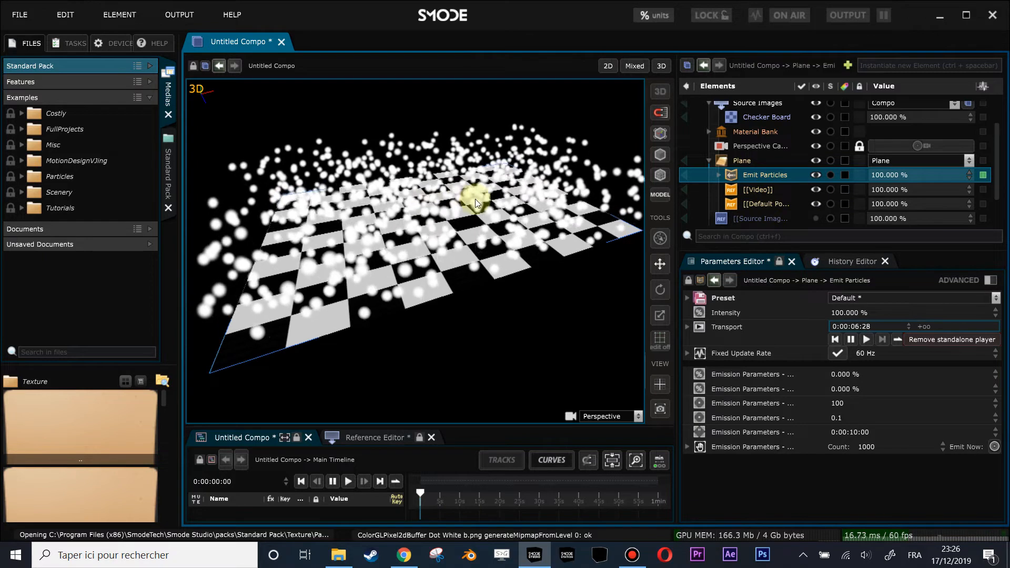
- Examine the plane's renderer type, its Video and Default Points material references, and the matching materials in the Material Bank
{"action": "left_click_drag", "start_coordinate": [677, 232], "coordinate": [609, 232]}
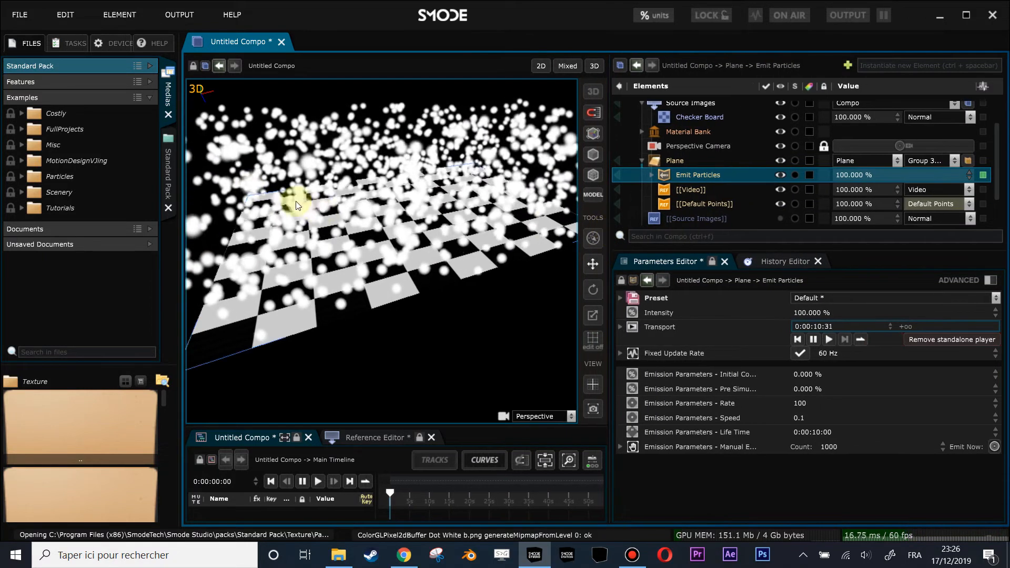
{"action": "left_click", "coordinate": [688, 190]}
{"action": "left_click", "coordinate": [694, 204]}
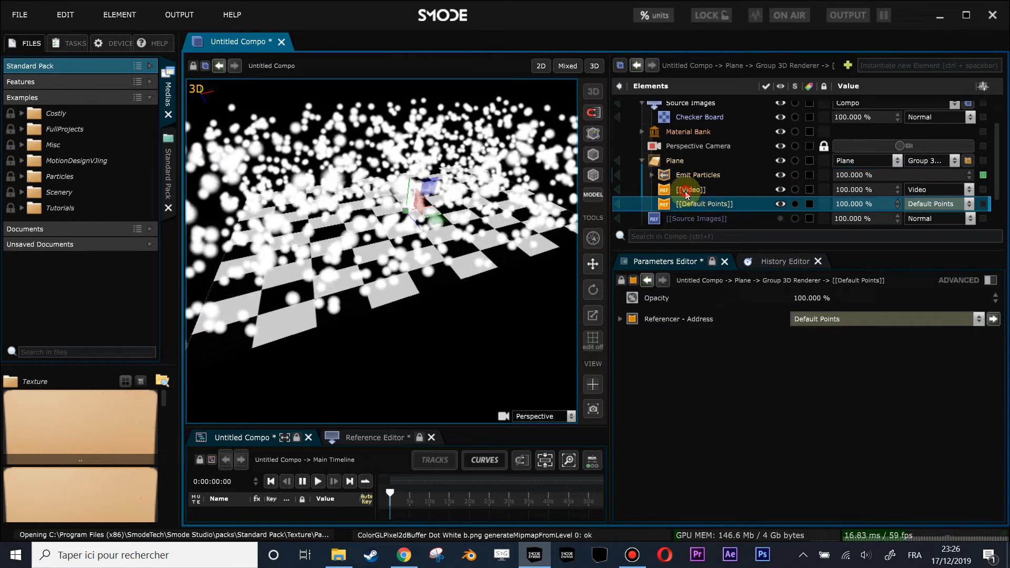
{"action": "left_click", "coordinate": [690, 191]}
{"action": "left_click", "coordinate": [688, 205]}
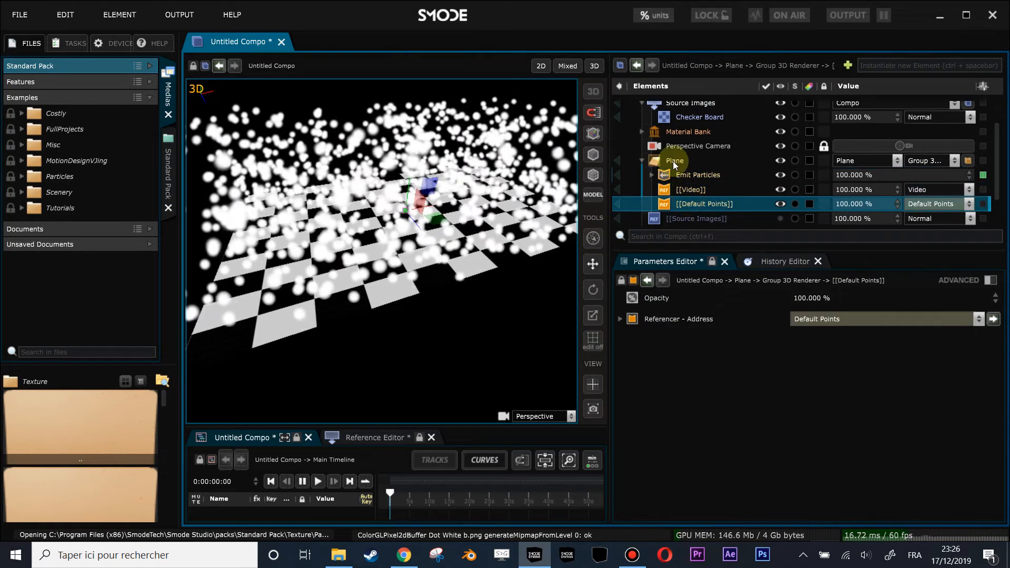
{"action": "left_click", "coordinate": [674, 162]}
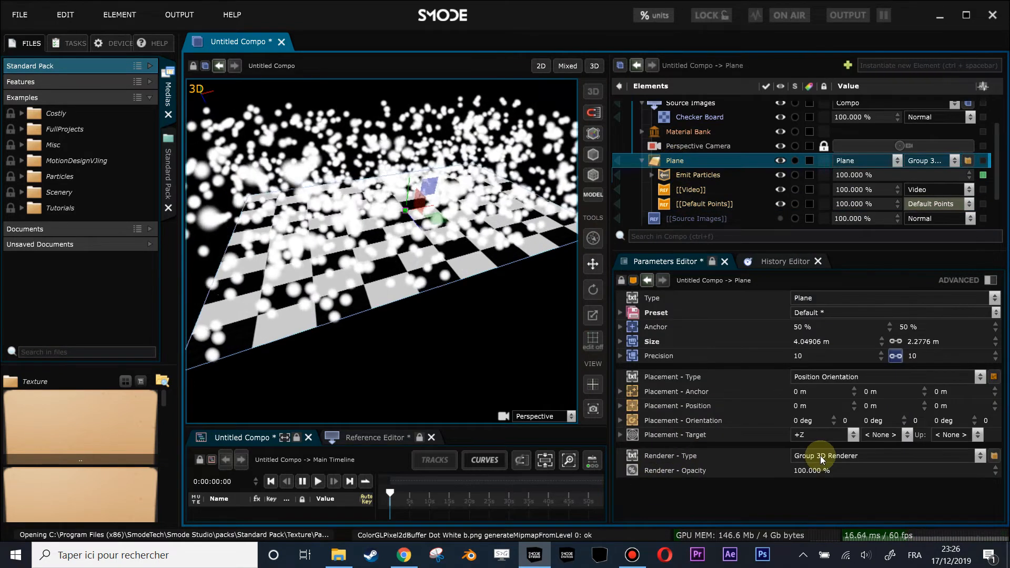
{"action": "left_click", "coordinate": [693, 191]}
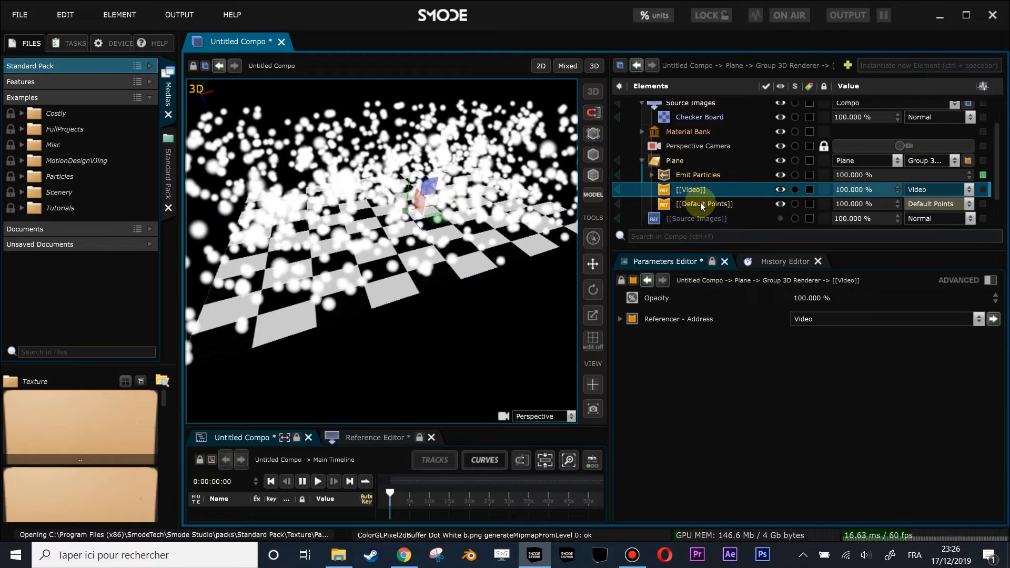
{"action": "left_click", "coordinate": [694, 204]}
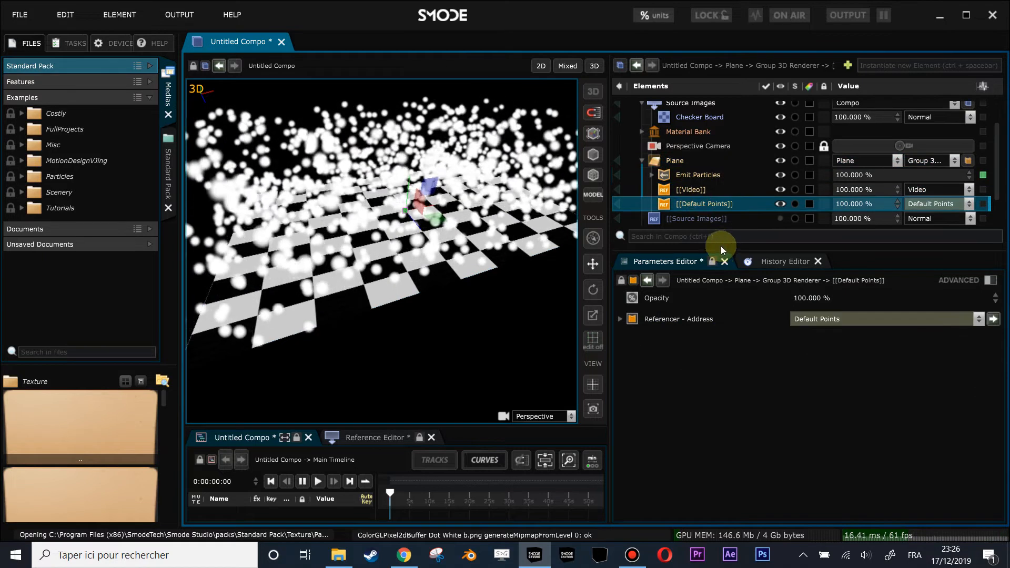
{"action": "left_click_drag", "start_coordinate": [726, 249], "coordinate": [732, 336]}
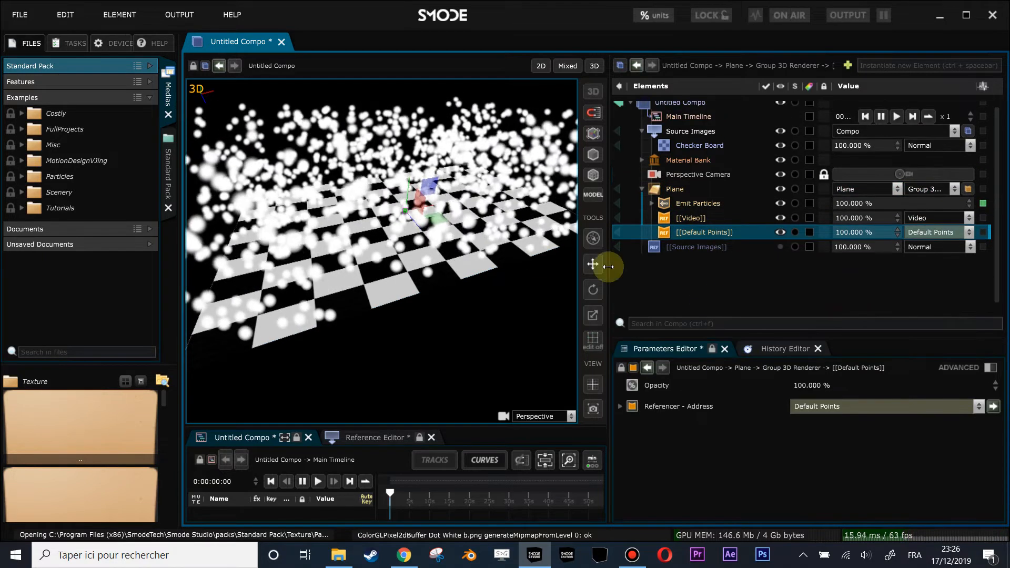
{"action": "left_click", "coordinate": [700, 219]}
{"action": "left_click", "coordinate": [642, 161]}
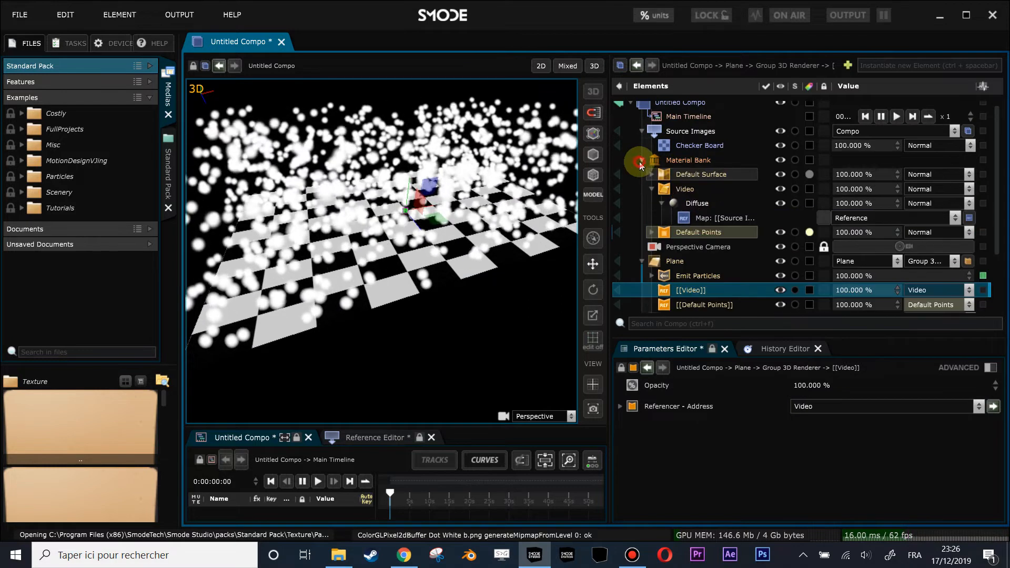
{"action": "left_click", "coordinate": [651, 188]}
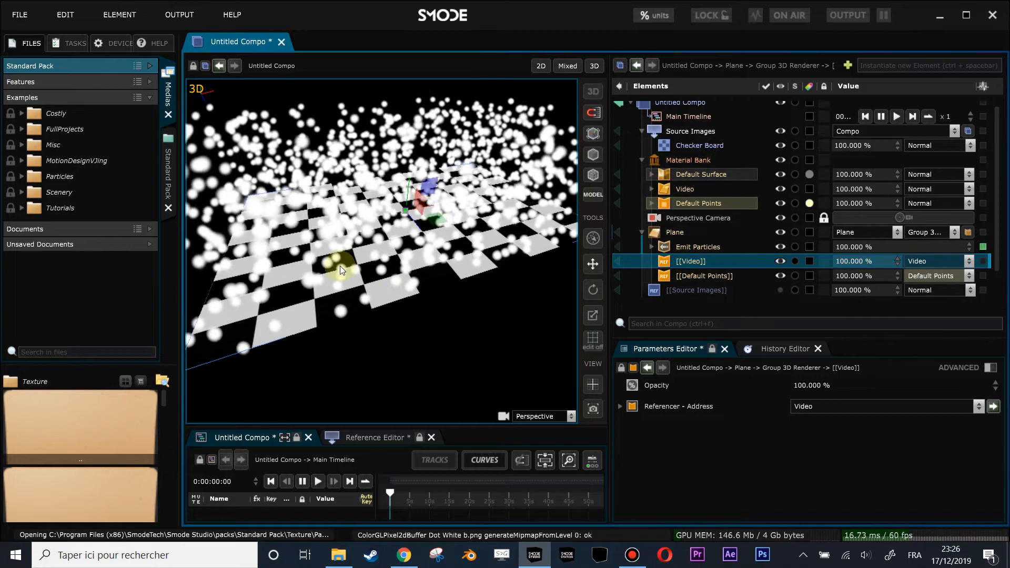
- Switch the plane's Default Points renderer off and back on to check what it draws
{"action": "left_click", "coordinate": [693, 276]}
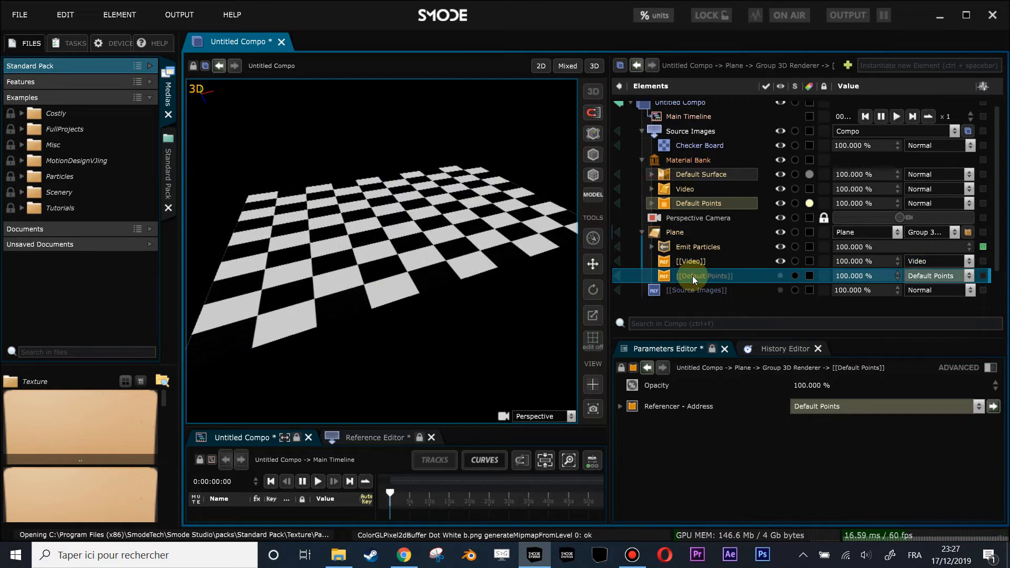
{"action": "key", "text": "space"}
{"action": "scroll", "coordinate": [431, 207], "scroll_direction": "down", "scroll_amount": 2}
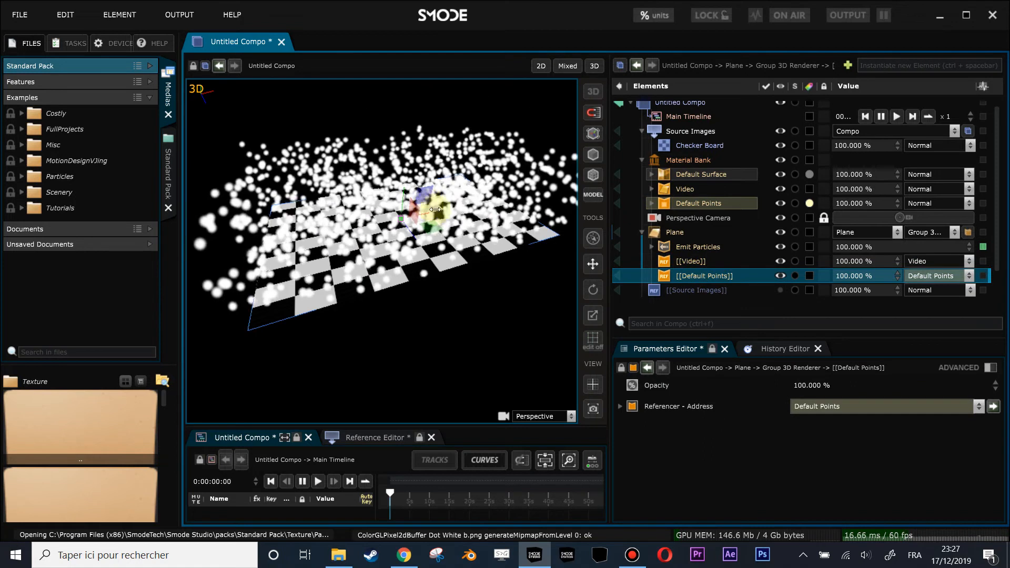
- Collapse the file browser to widen the workspace, and rename the Default Points material in the Material Bank as Particles
{"action": "left_click_drag", "start_coordinate": [431, 207], "coordinate": [209, 223]}
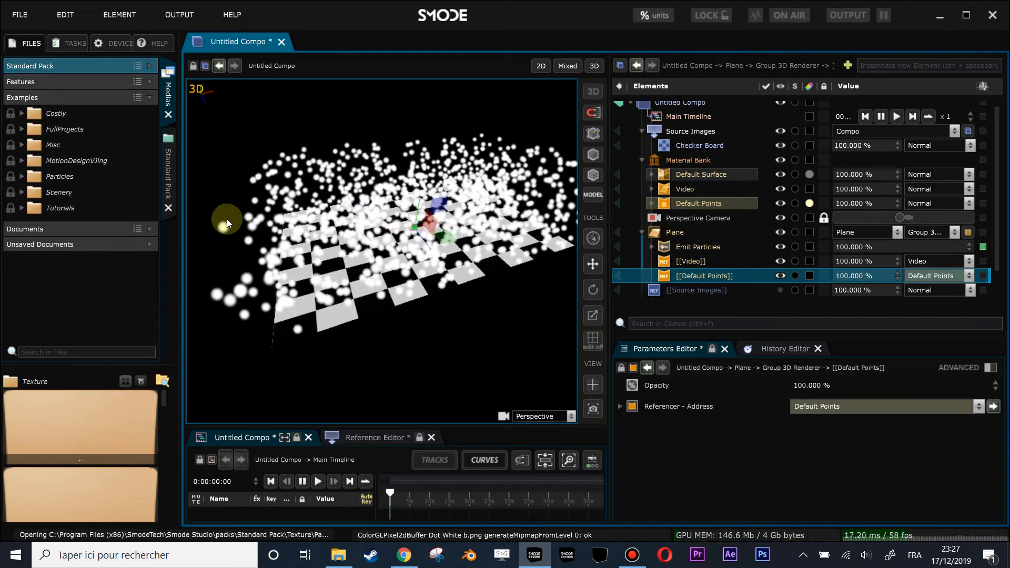
{"action": "double_click", "coordinate": [180, 220]}
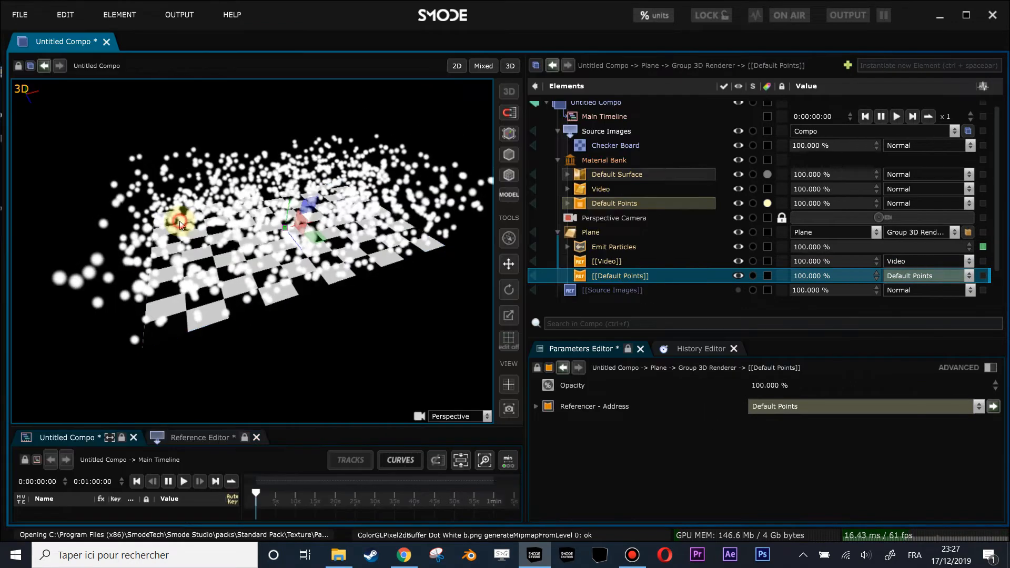
{"action": "left_click_drag", "start_coordinate": [519, 241], "coordinate": [566, 240]}
{"action": "left_click", "coordinate": [660, 204]}
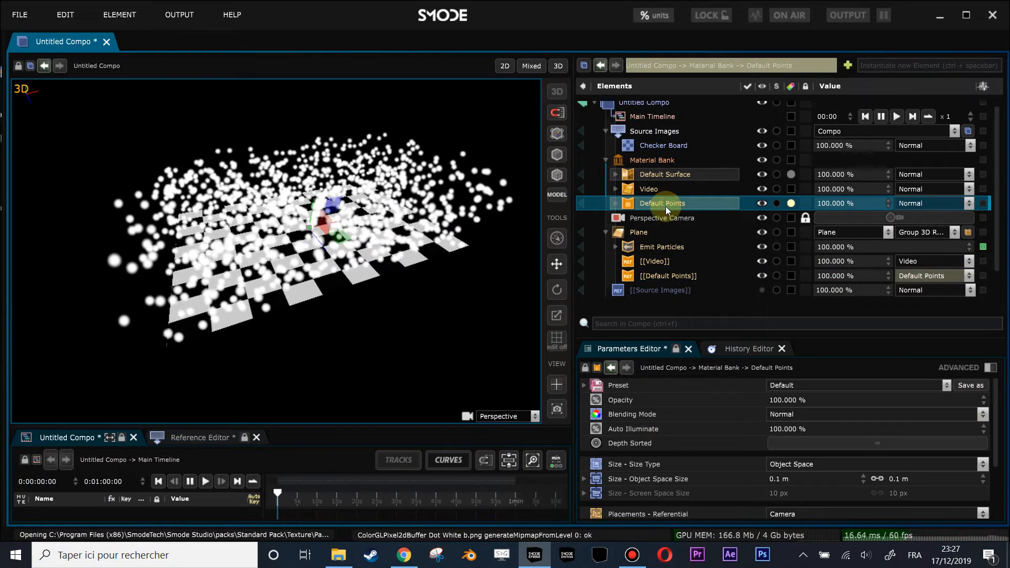
{"action": "type", "text": "Particles"}
{"action": "key", "text": "Return"}
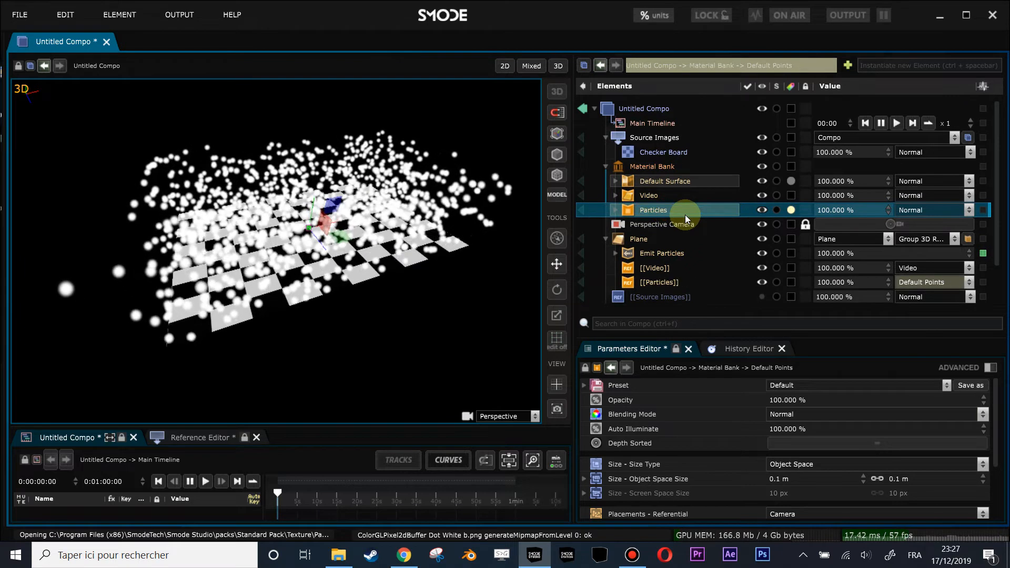
- Delete the Default Surface material from the Material Bank
{"action": "left_click", "coordinate": [636, 181]}
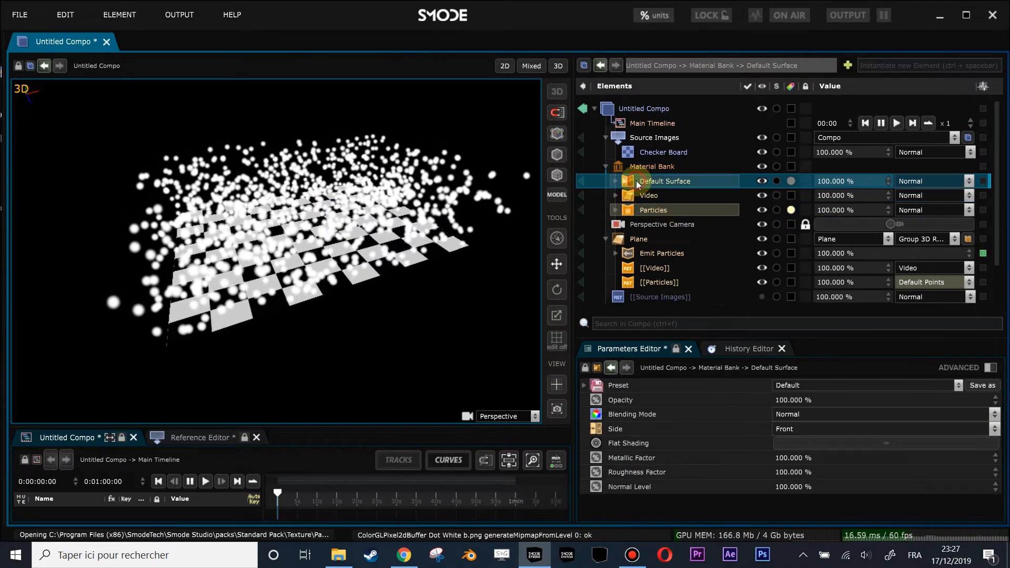
{"action": "key", "text": "Delete"}
{"action": "key", "text": "Return"}
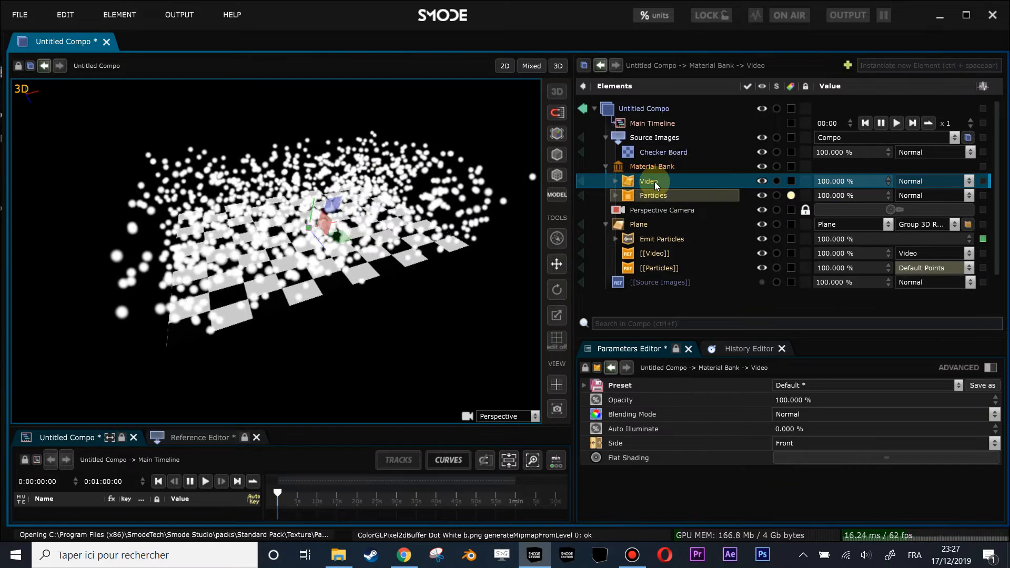
{"action": "left_click_drag", "start_coordinate": [333, 218], "coordinate": [393, 219]}
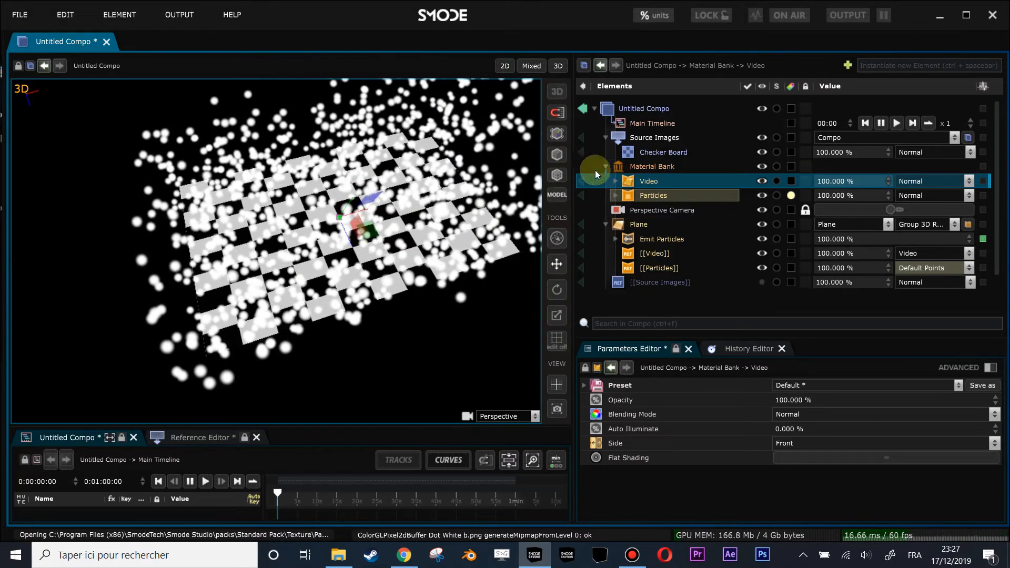
{"action": "mouse_move", "coordinate": [292, 280]}
{"action": "left_mouse_down"}
{"action": "mouse_move", "coordinate": [283, 236]}
{"action": "mouse_move", "coordinate": [304, 226]}
{"action": "mouse_move", "coordinate": [280, 289]}
{"action": "left_mouse_up"}
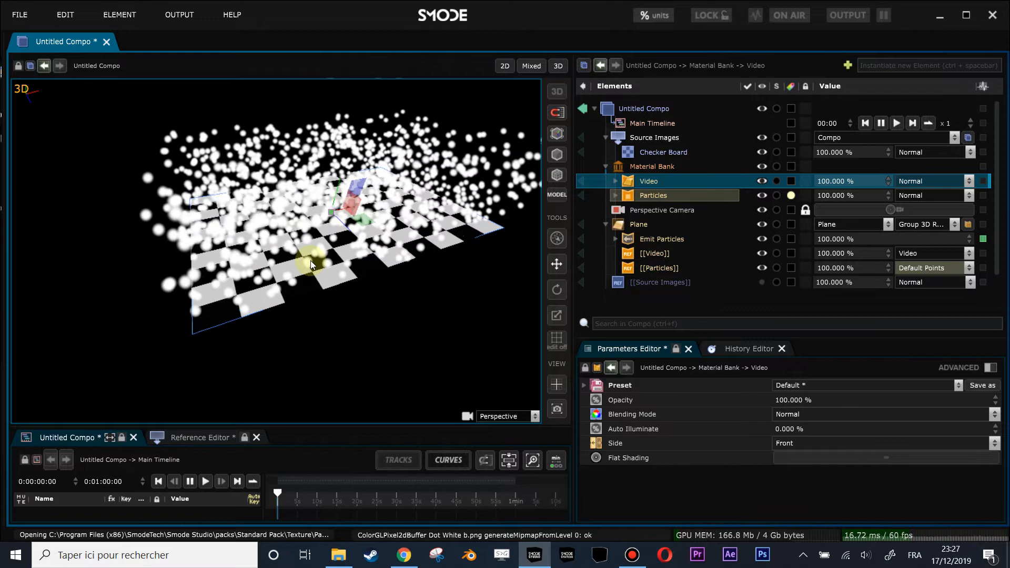
- Rename the Source Images compo as Source Video
{"action": "double_click", "coordinate": [645, 138]}
{"action": "key", "text": "BackSpace"}
{"action": "key", "text": "BackSpace"}
{"action": "key", "text": "BackSpace"}
{"action": "key", "text": "BackSpace"}
{"action": "key", "text": "BackSpace"}
{"action": "key", "text": "BackSpace"}
{"action": "type", "text": "Video"}
{"action": "left_click", "coordinate": [771, 146]}
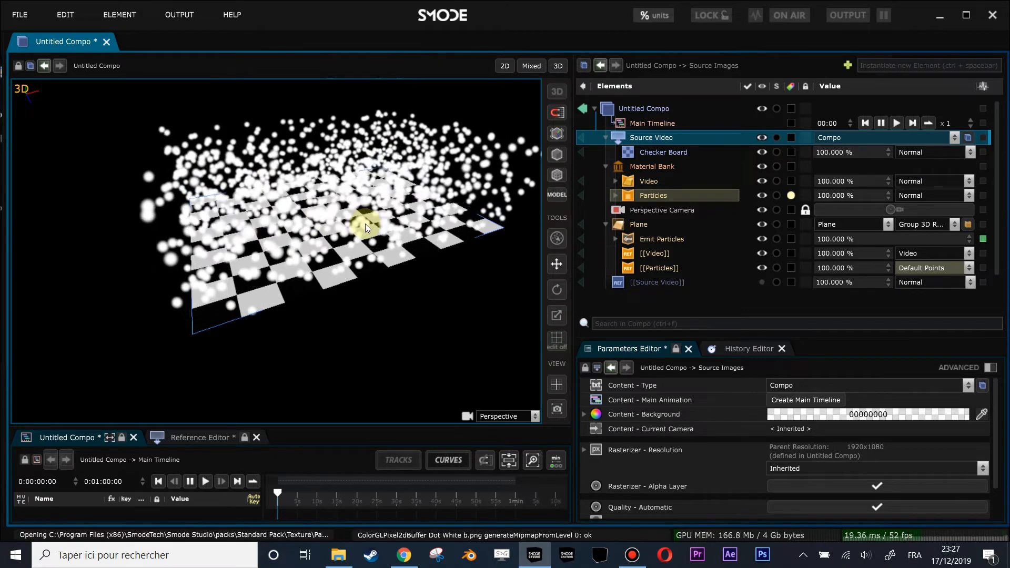
- Set the emission rate of the plane's Emit Particles modifier to 10000
{"action": "left_click", "coordinate": [638, 240]}
{"action": "scroll", "coordinate": [304, 255], "scroll_direction": "up", "scroll_amount": 4}
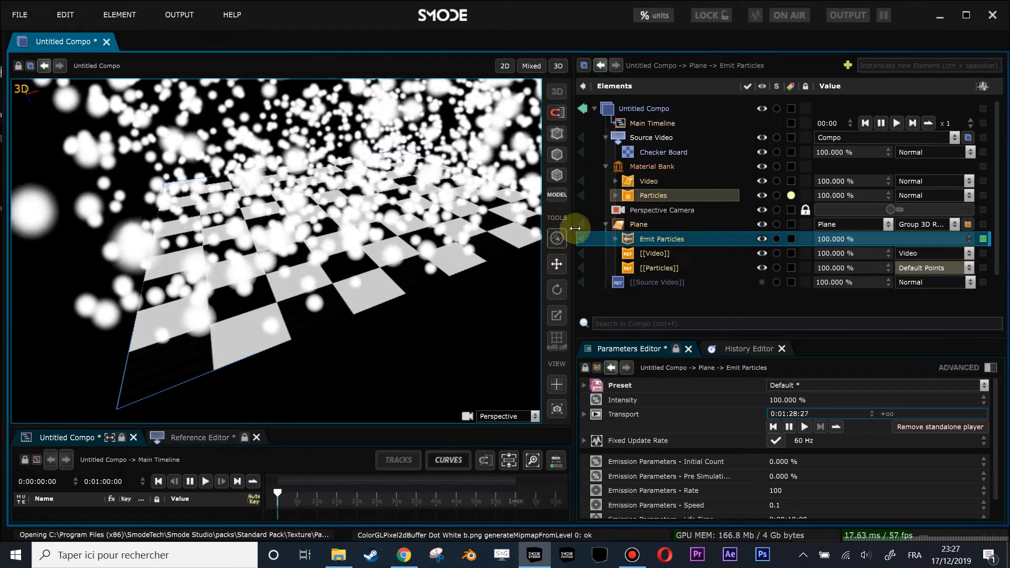
{"action": "double_click", "coordinate": [633, 242]}
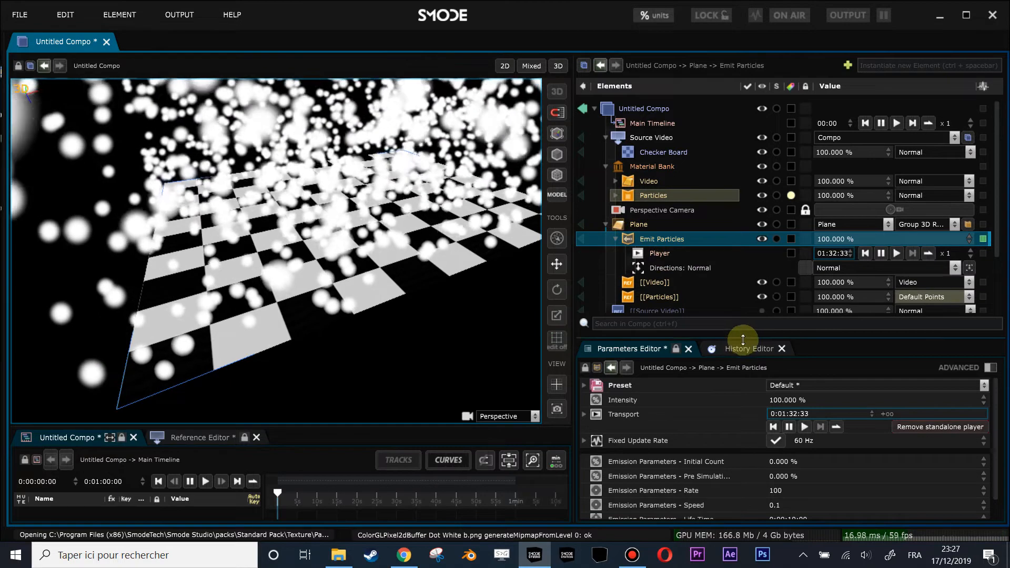
{"action": "left_click_drag", "start_coordinate": [745, 340], "coordinate": [745, 314]}
{"action": "scroll", "coordinate": [509, 295], "scroll_direction": "down", "scroll_amount": 3}
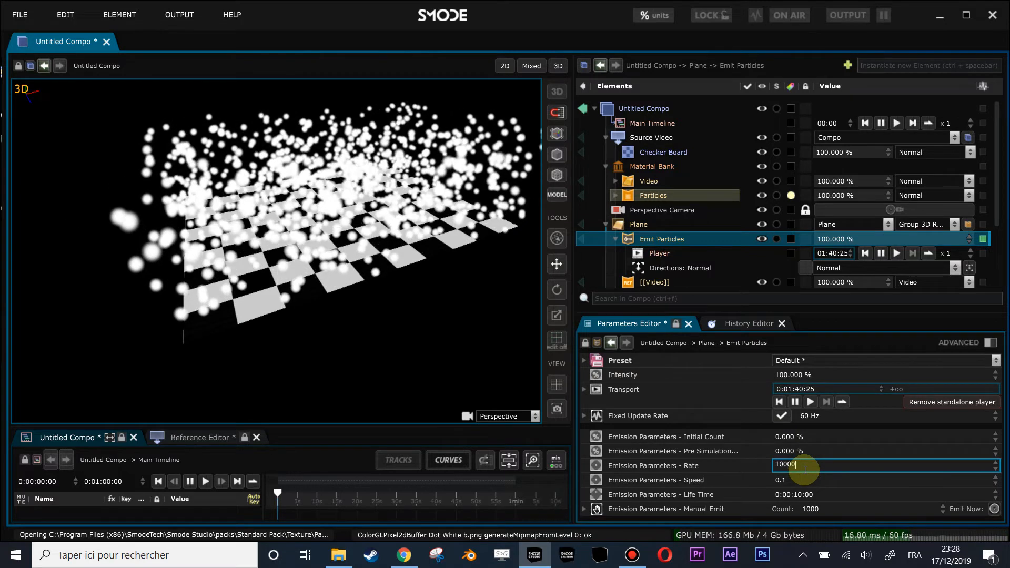
{"action": "key", "text": "Return"}
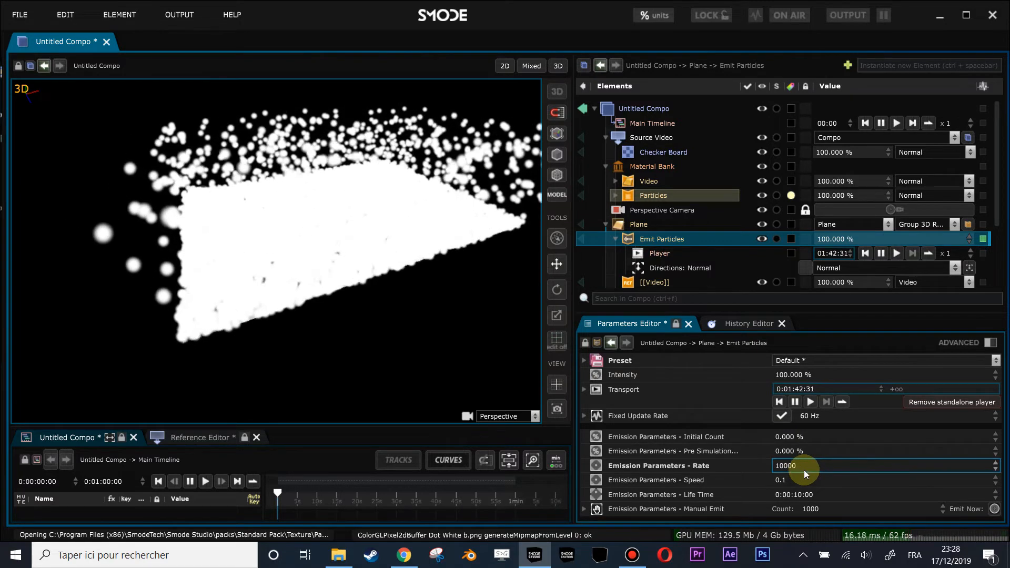
- Reduce the Particles material's object space size to 0.0156 m, and collapse and reselect the Emit Particles modifier
{"action": "left_click", "coordinate": [651, 197]}
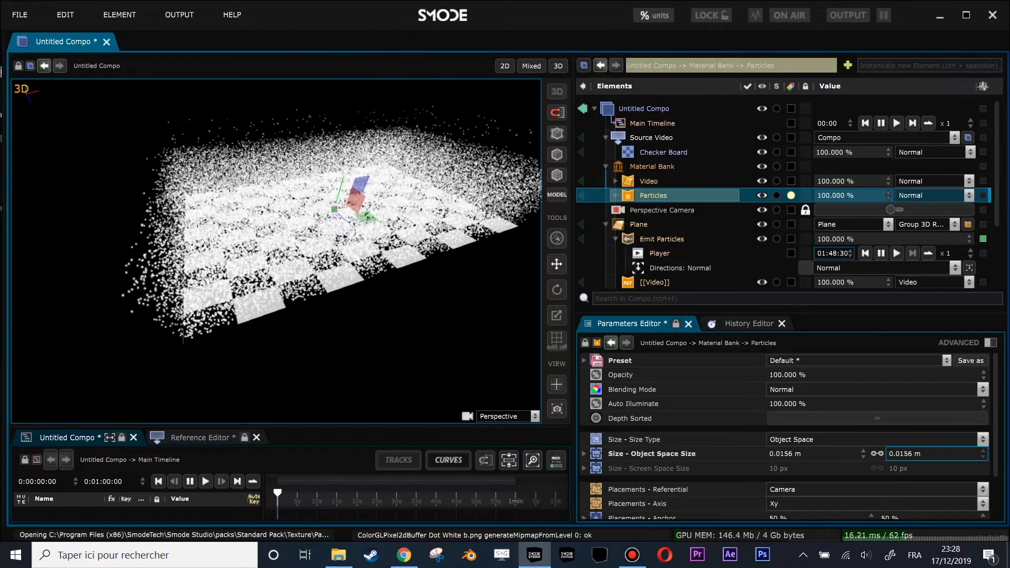
{"action": "left_click_drag", "start_coordinate": [370, 295], "coordinate": [333, 307]}
{"action": "left_click", "coordinate": [618, 240]}
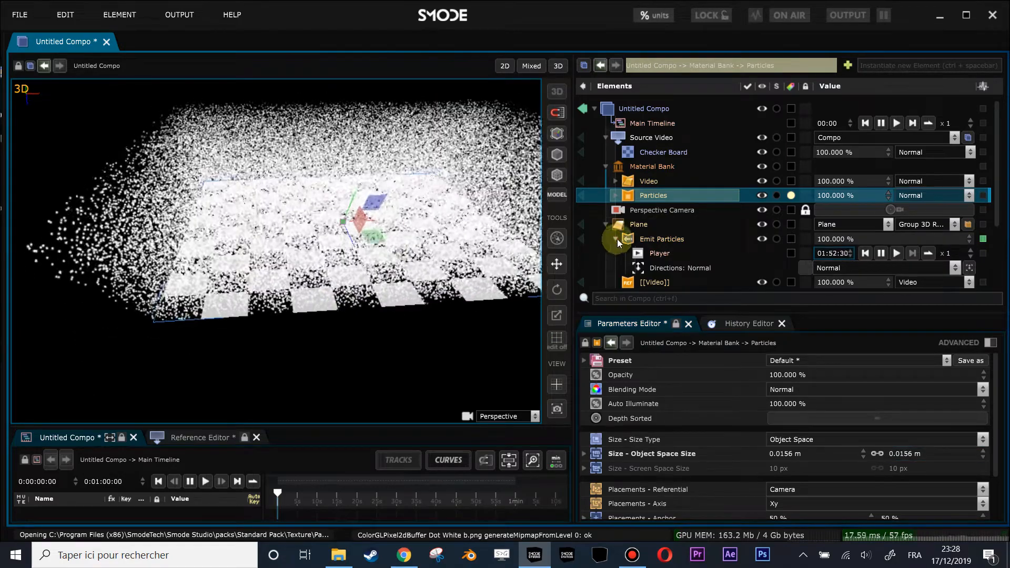
{"action": "left_click", "coordinate": [638, 239]}
{"action": "scroll", "coordinate": [344, 274], "scroll_direction": "up", "scroll_amount": 3}
{"action": "left_click_drag", "start_coordinate": [342, 266], "coordinate": [388, 229]}
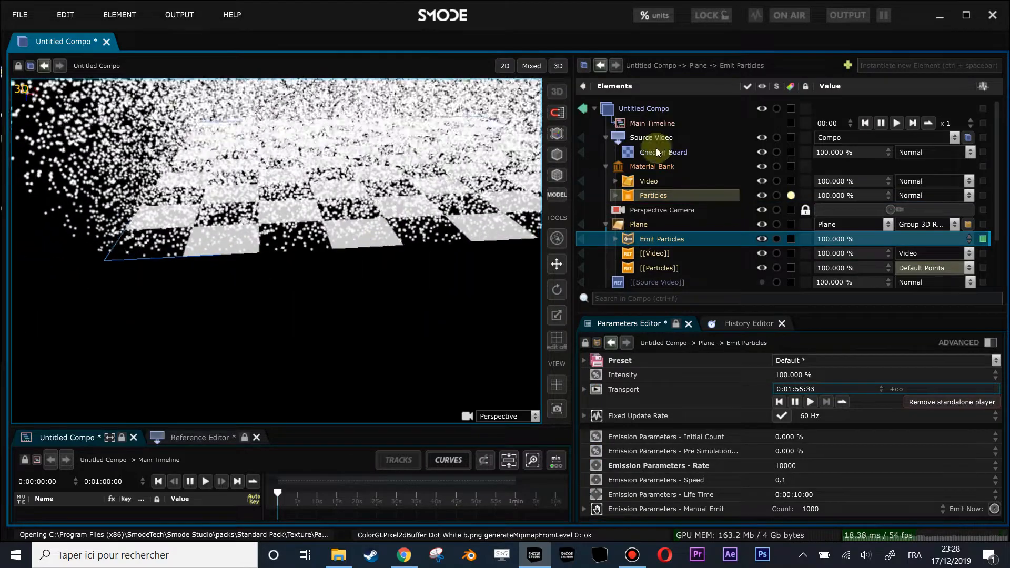
- Add a Layer mask to the Emit Particles modifier
{"action": "left_click", "coordinate": [605, 137]}
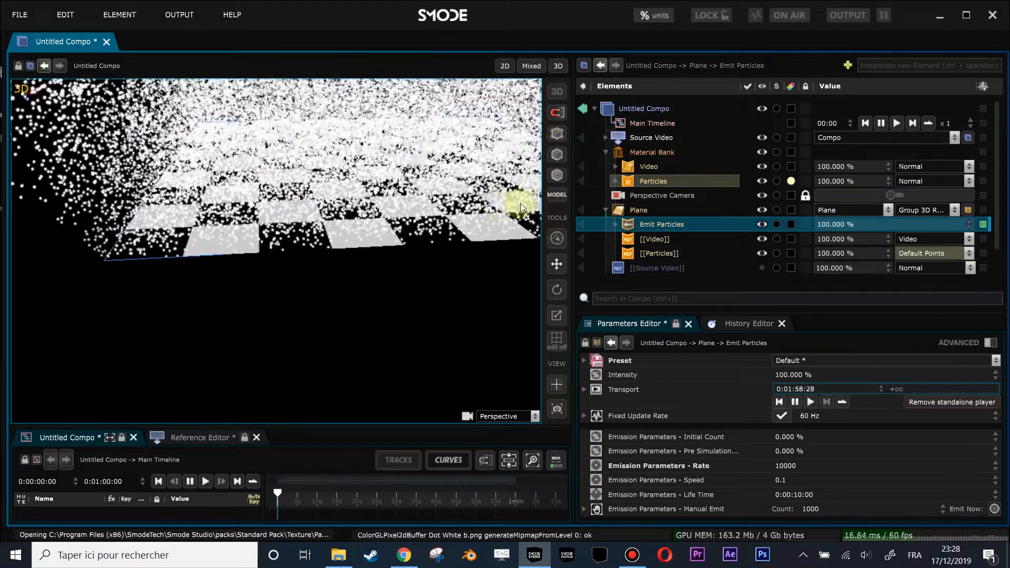
{"action": "right_click", "coordinate": [631, 223]}
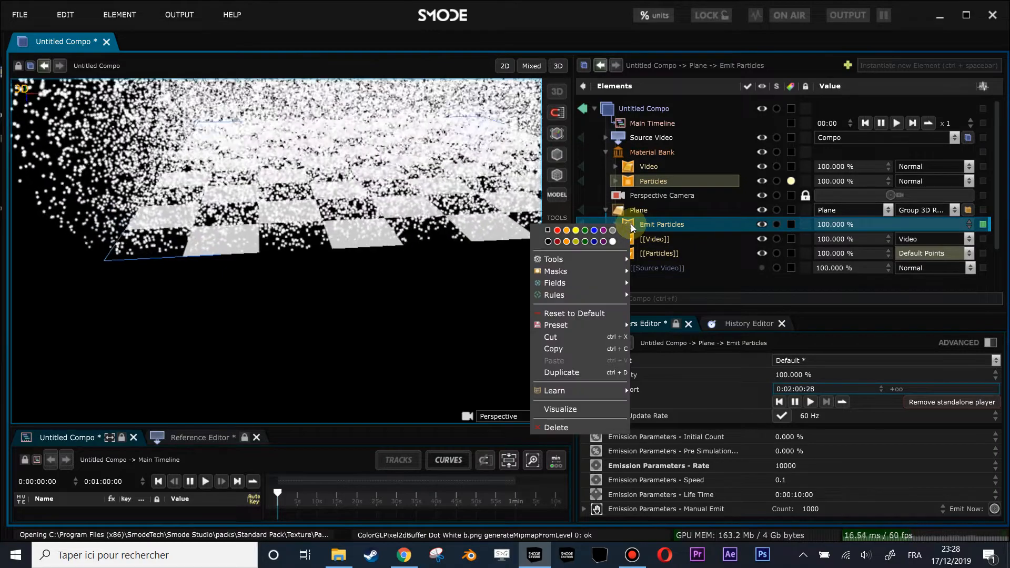
{"action": "key", "text": "Escape"}
{"action": "right_click", "coordinate": [631, 225]}
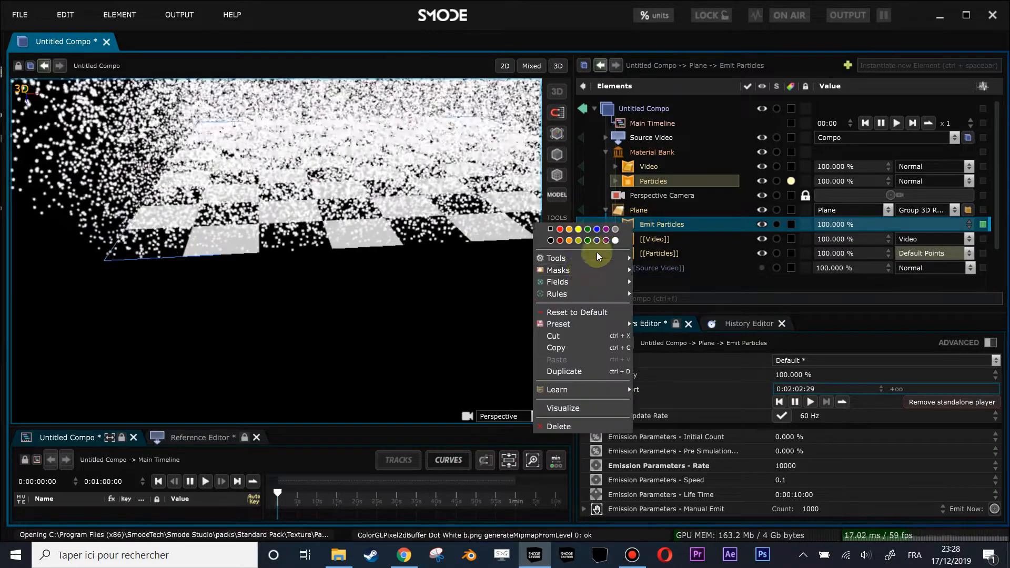
{"action": "mouse_move", "coordinate": [582, 272]}
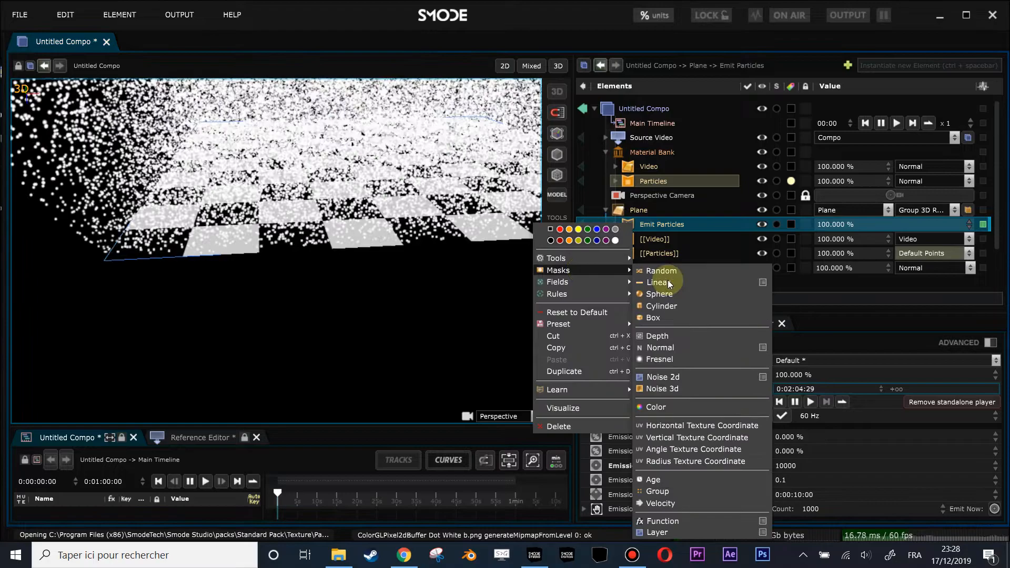
{"action": "left_click", "coordinate": [685, 533]}
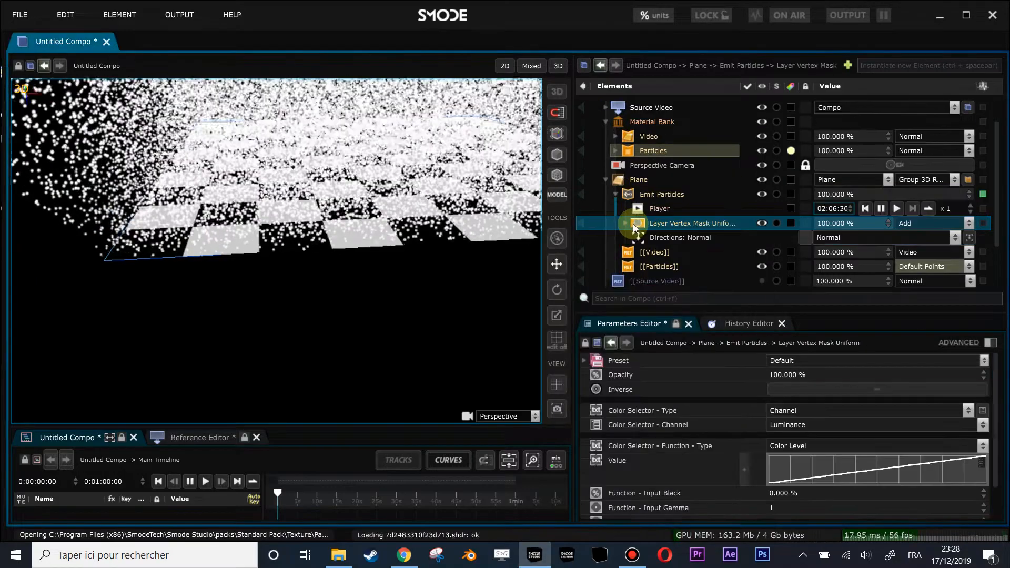
- Replace the layer mask's Uniform generator with a reference to the Source Video compo
{"action": "left_click", "coordinate": [623, 223]}
{"action": "scroll", "coordinate": [663, 247], "scroll_direction": "down", "scroll_amount": 1}
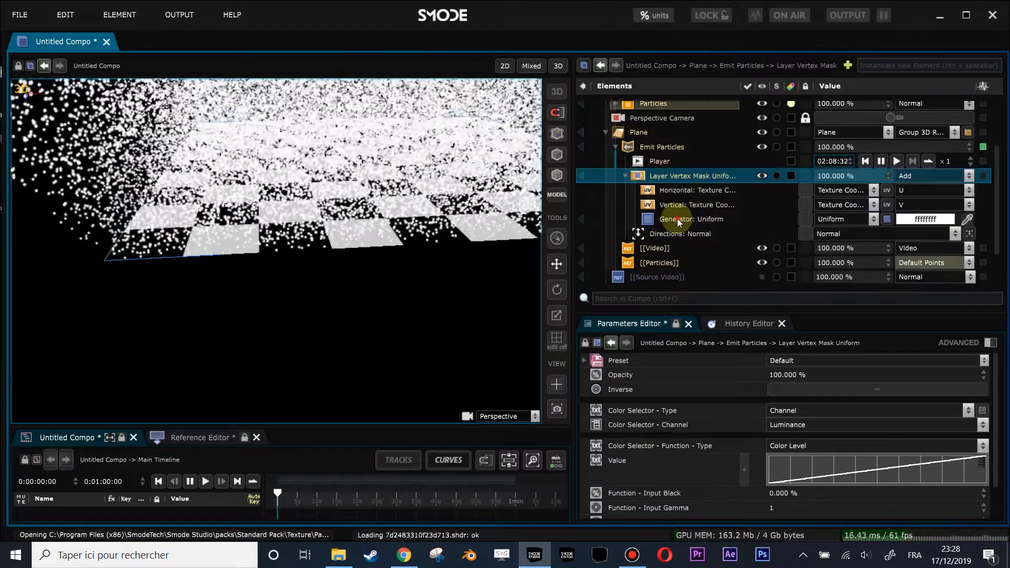
{"action": "left_click", "coordinate": [663, 220]}
{"action": "scroll", "coordinate": [625, 122], "scroll_direction": "up", "scroll_amount": 1}
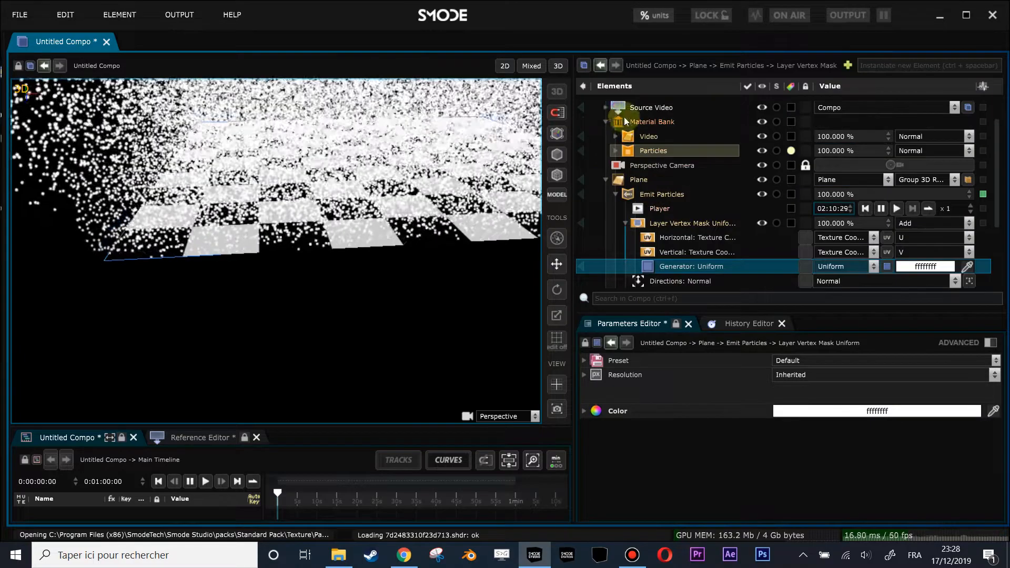
{"action": "left_click", "coordinate": [605, 123]}
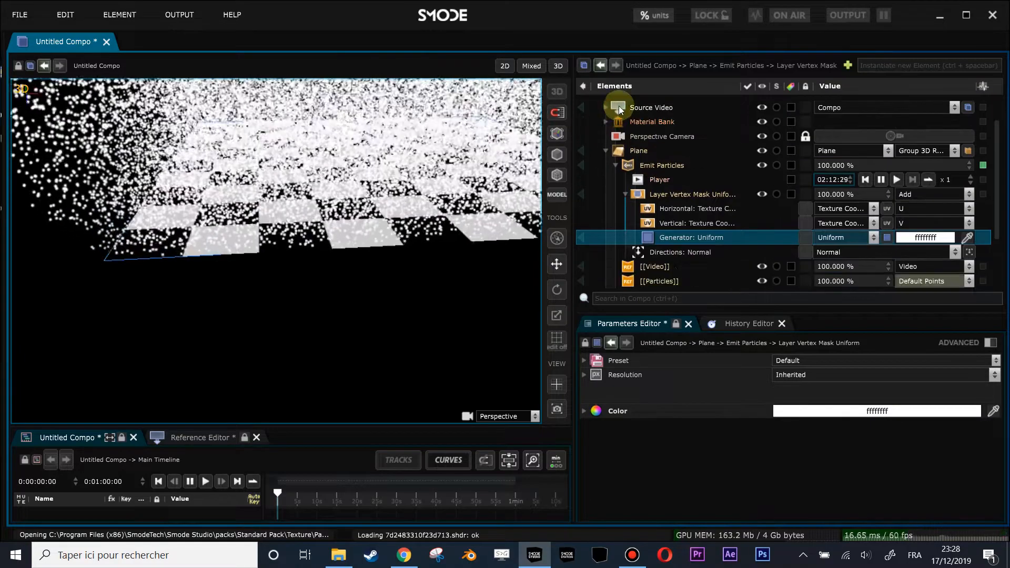
{"action": "left_click_drag", "start_coordinate": [625, 127], "coordinate": [671, 236]}
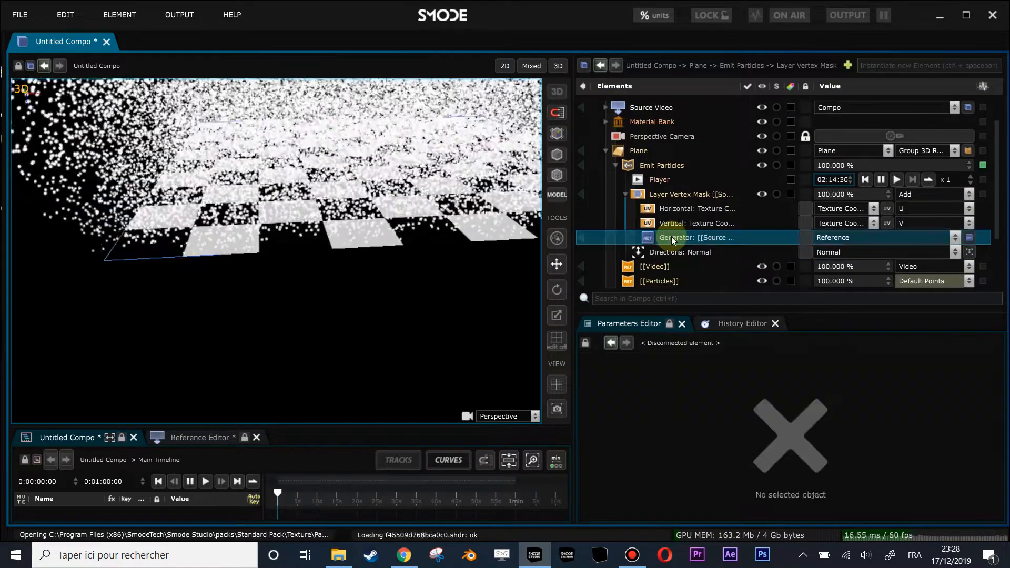
- Restart the emission to check the masked particles, and delete the layer mask from Emit Particles
{"action": "left_click", "coordinate": [639, 166]}
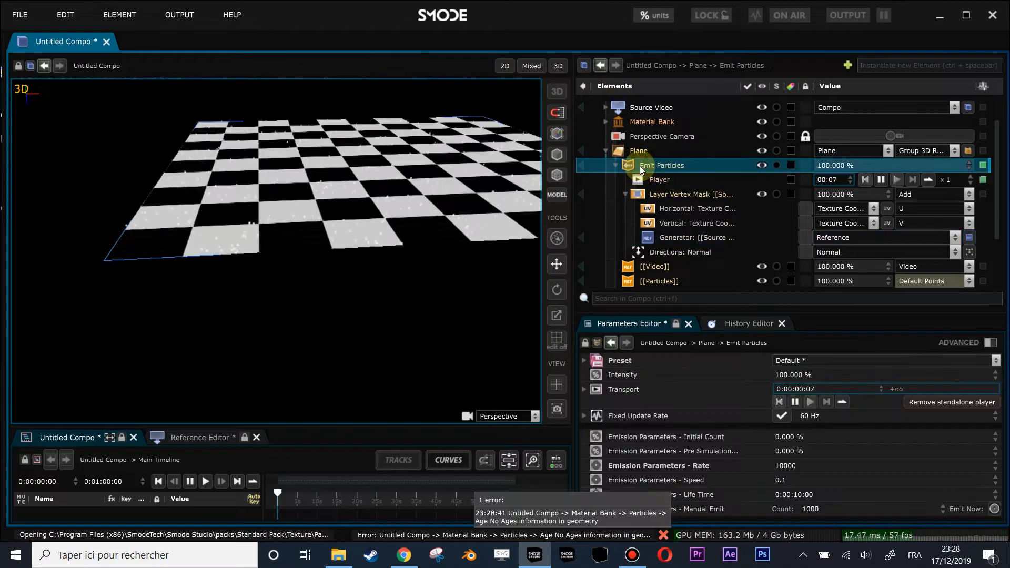
{"action": "left_click_drag", "start_coordinate": [305, 232], "coordinate": [276, 277]}
{"action": "scroll", "coordinate": [343, 255], "scroll_direction": "down", "scroll_amount": 4}
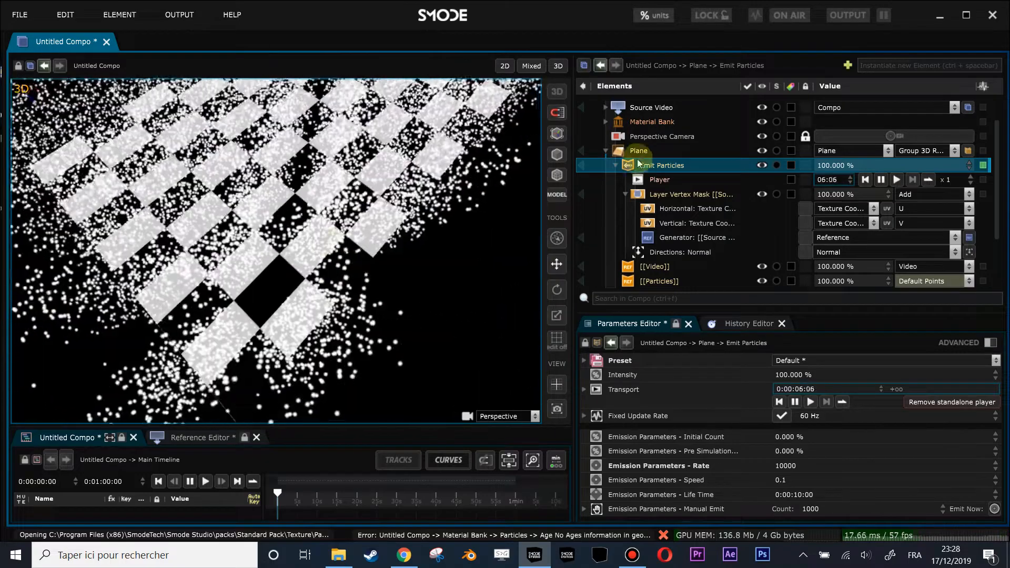
{"action": "left_click", "coordinate": [649, 196]}
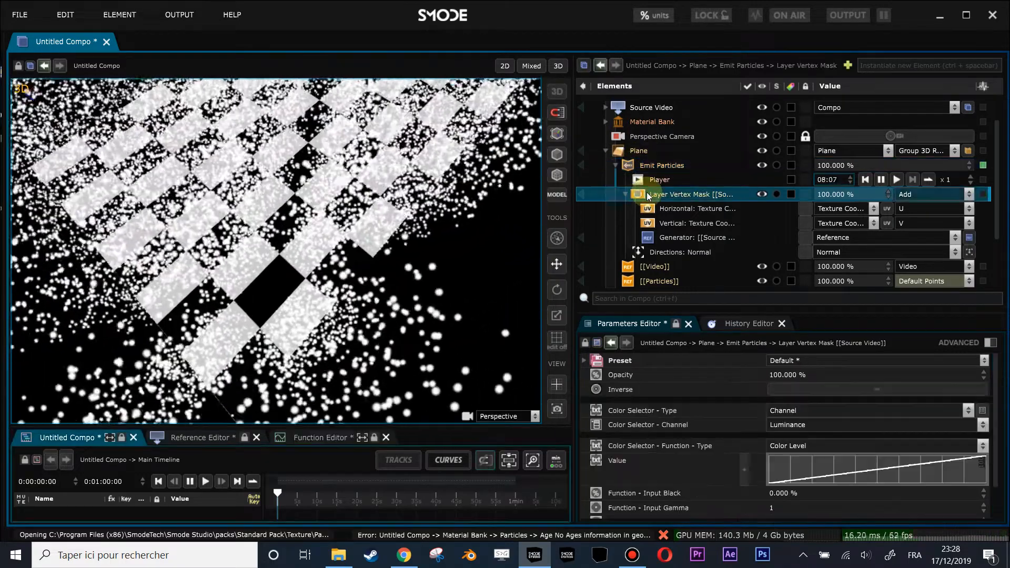
{"action": "key", "text": "Delete"}
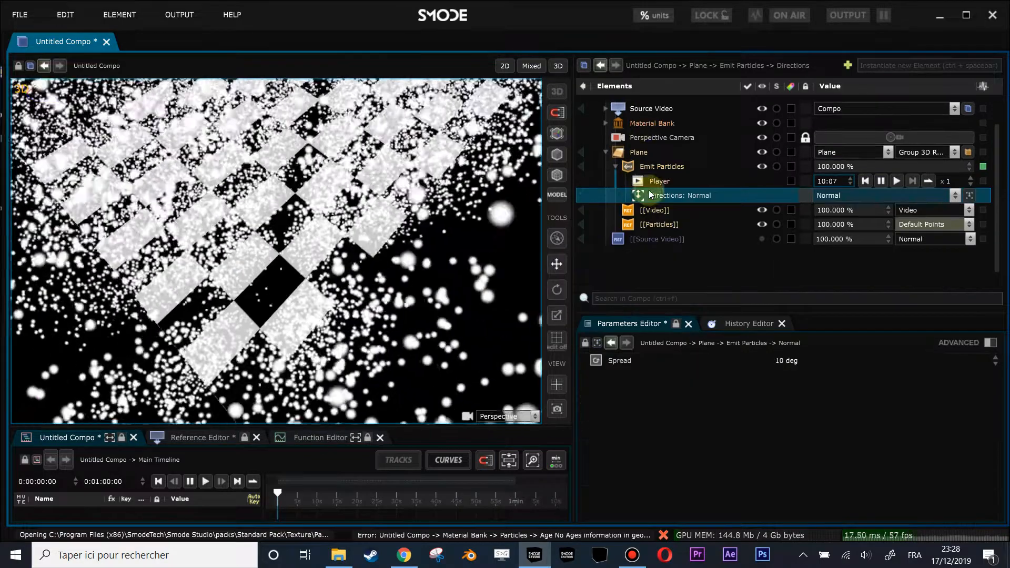
- Create a layer mask on Emit Particles directly from the Source Video compo and check its generator reference
{"action": "left_click", "coordinate": [623, 110]}
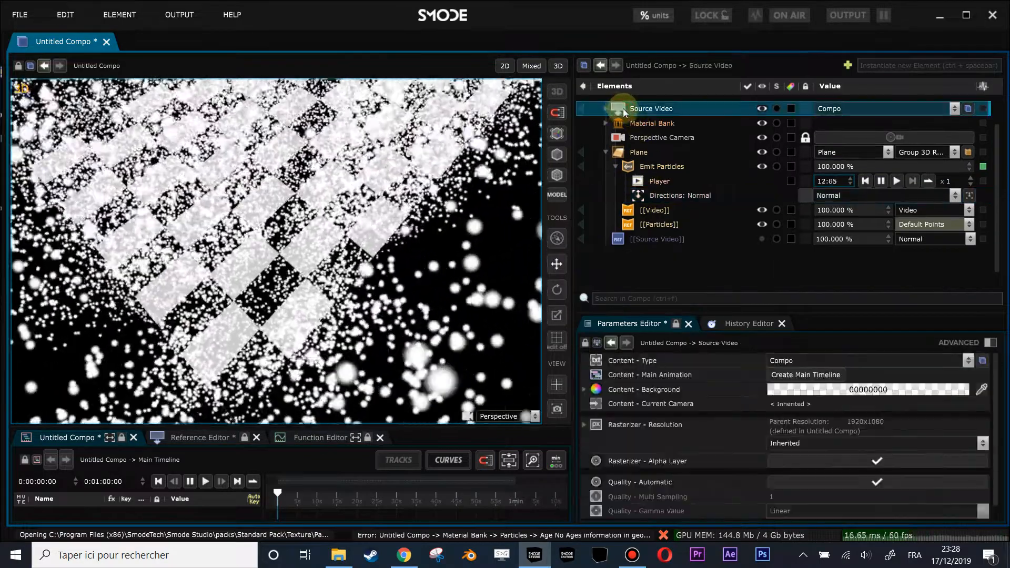
{"action": "left_click_drag", "start_coordinate": [621, 108], "coordinate": [643, 183]}
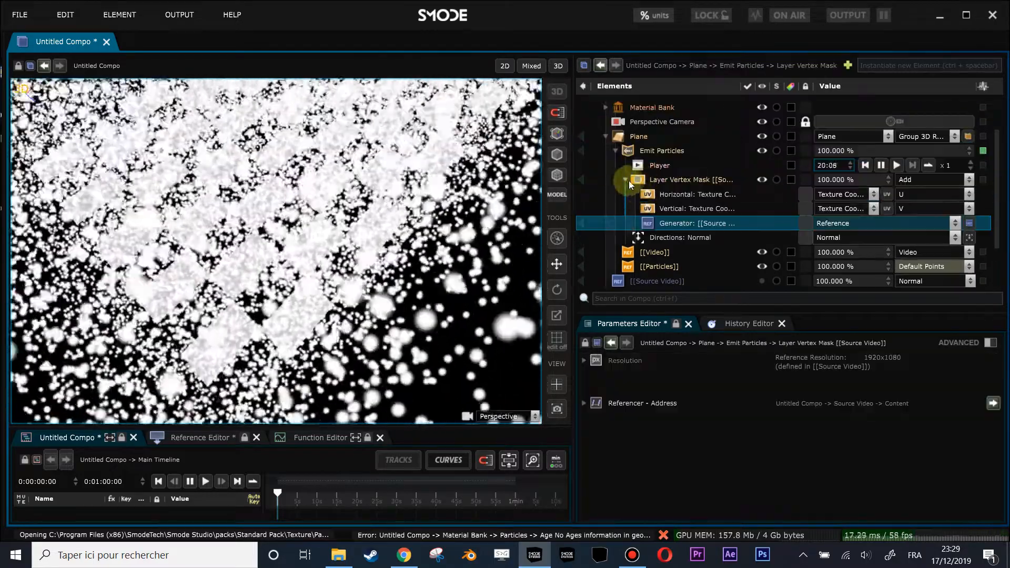
{"action": "left_click", "coordinate": [636, 180]}
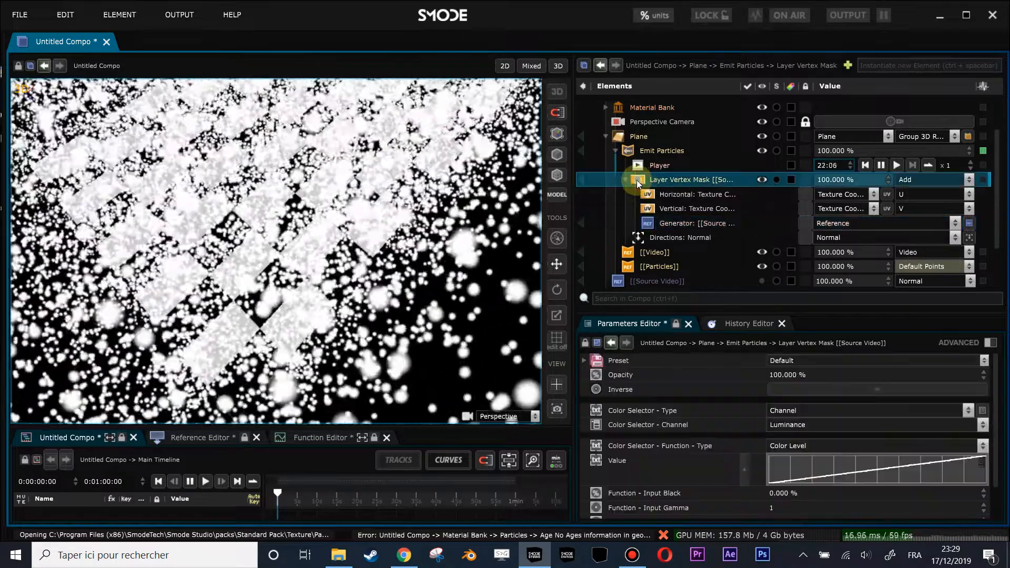
{"action": "left_click", "coordinate": [662, 221]}
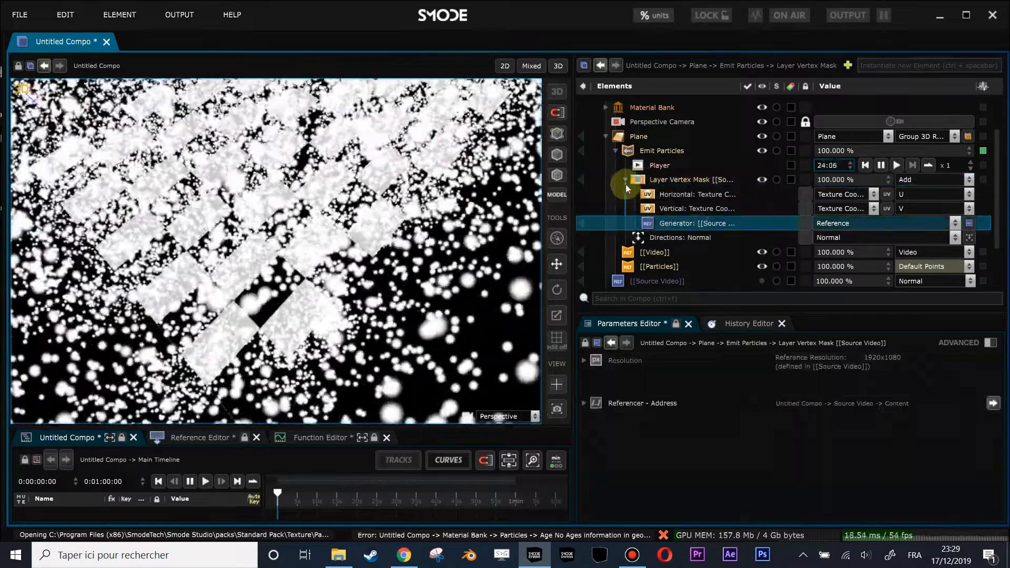
{"action": "scroll", "coordinate": [621, 169], "scroll_direction": "up", "scroll_amount": 1}
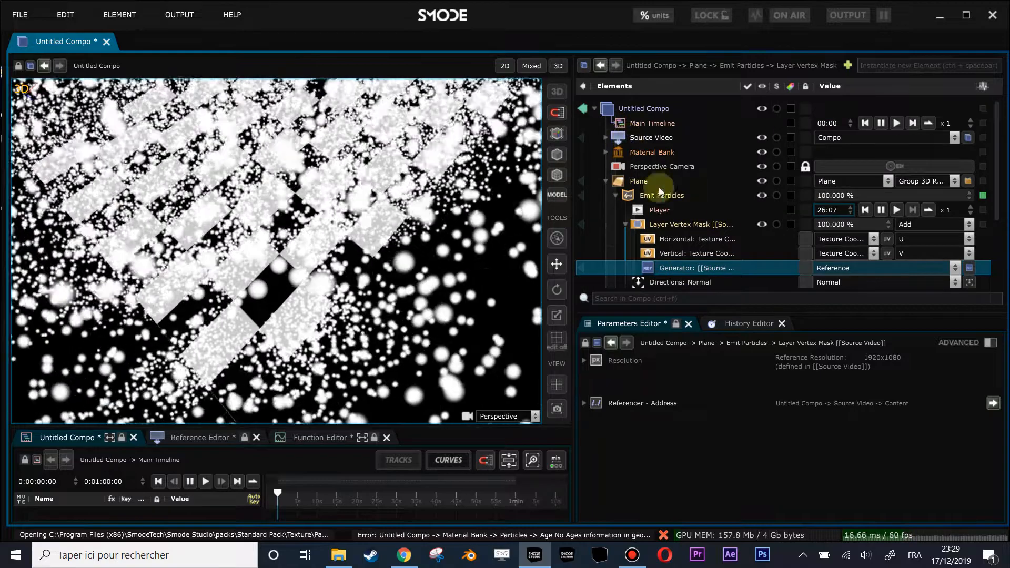
{"action": "left_click", "coordinate": [624, 225]}
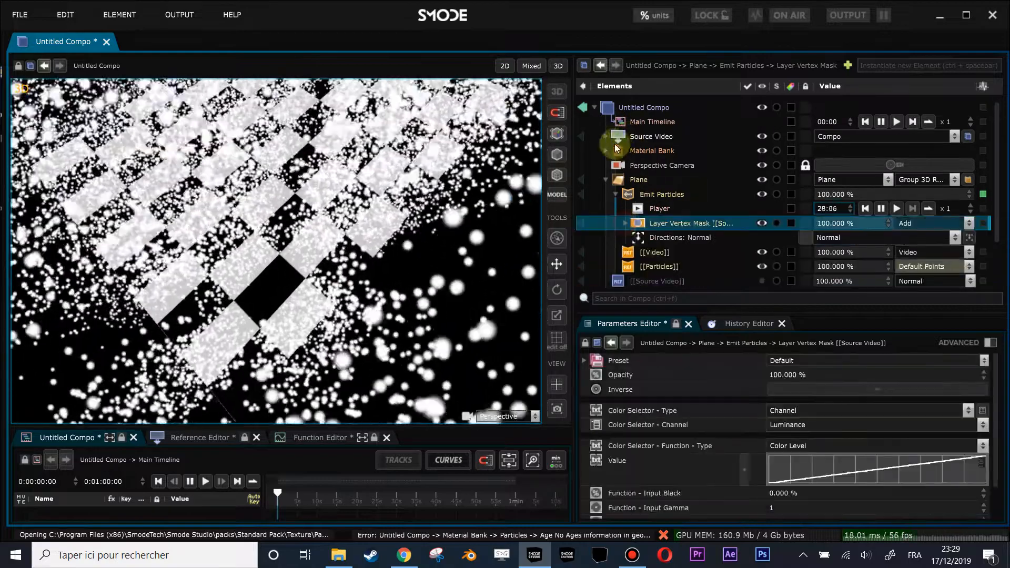
- Set the size of the Checker Board in Source Video to 53 %
{"action": "left_click", "coordinate": [605, 138]}
{"action": "left_click", "coordinate": [659, 156]}
{"action": "left_click_drag", "start_coordinate": [894, 454], "coordinate": [895, 406]}
{"action": "scroll", "coordinate": [442, 253], "scroll_direction": "down", "scroll_amount": 5}
{"action": "left_click_drag", "start_coordinate": [381, 286], "coordinate": [323, 200]}
{"action": "scroll", "coordinate": [363, 229], "scroll_direction": "up", "scroll_amount": 3}
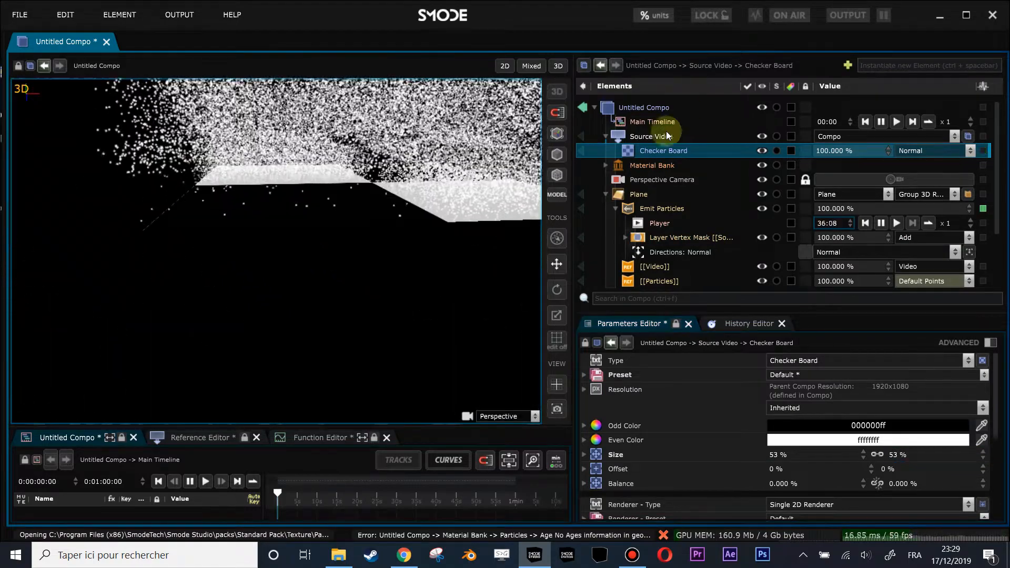
- Restart the Emit Particles simulation and examine from several angles where the checkerboard mask lets particles emit
{"action": "left_click", "coordinate": [648, 209]}
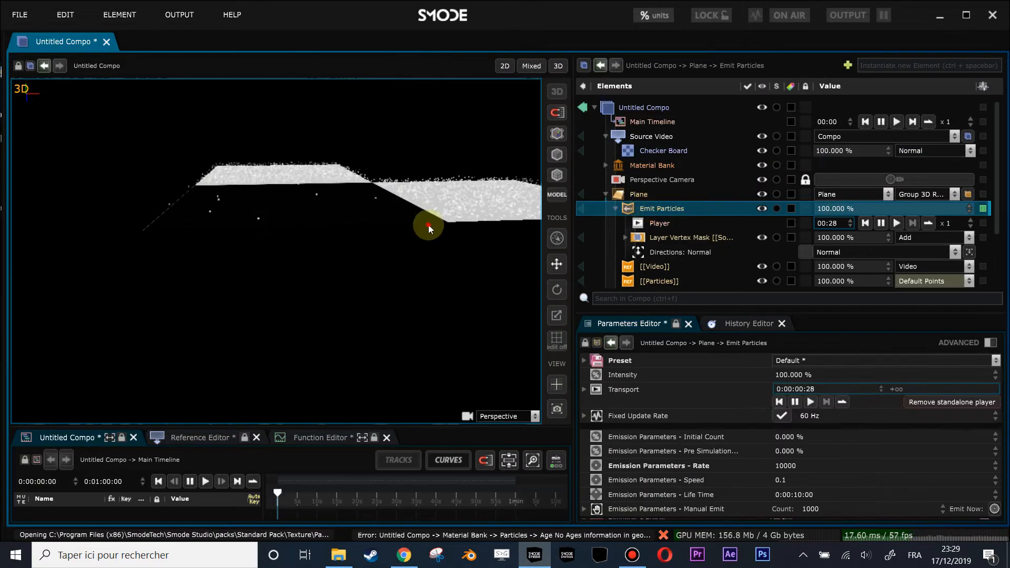
{"action": "left_click_drag", "start_coordinate": [423, 276], "coordinate": [378, 264]}
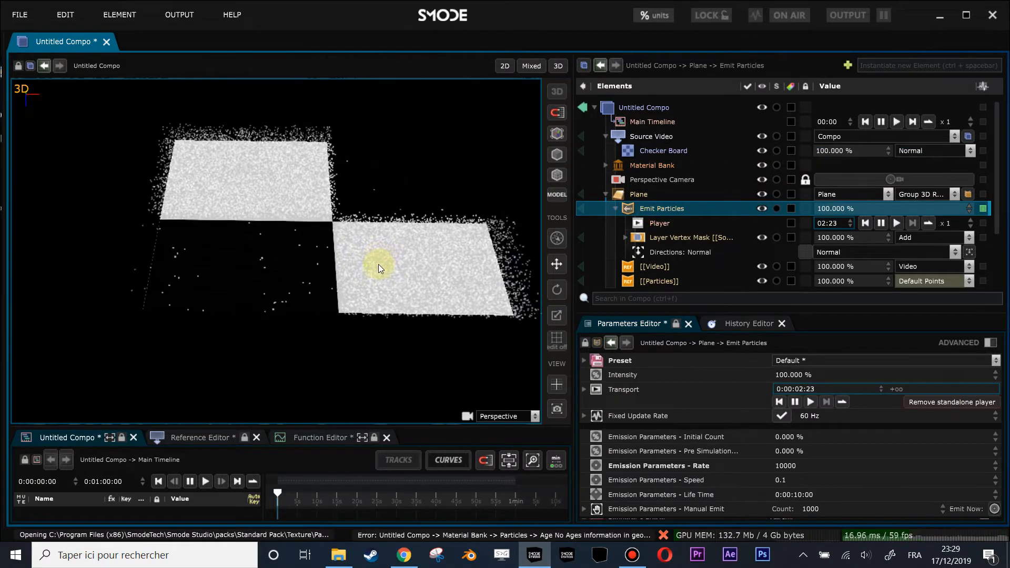
{"action": "left_click_drag", "start_coordinate": [370, 305], "coordinate": [370, 239]}
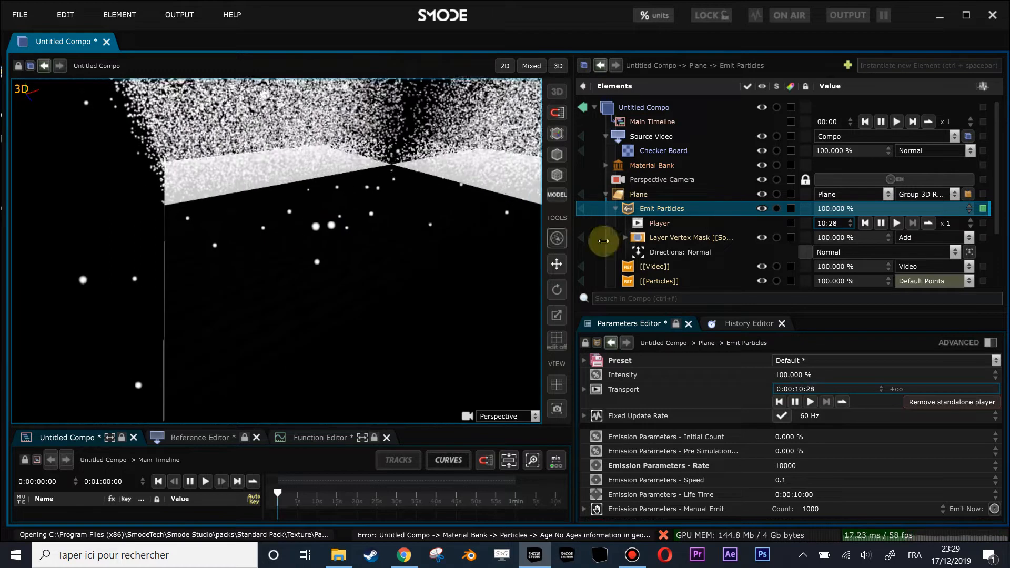
{"action": "left_click_drag", "start_coordinate": [578, 235], "coordinate": [385, 251]}
{"action": "left_click_drag", "start_coordinate": [374, 296], "coordinate": [388, 242]}
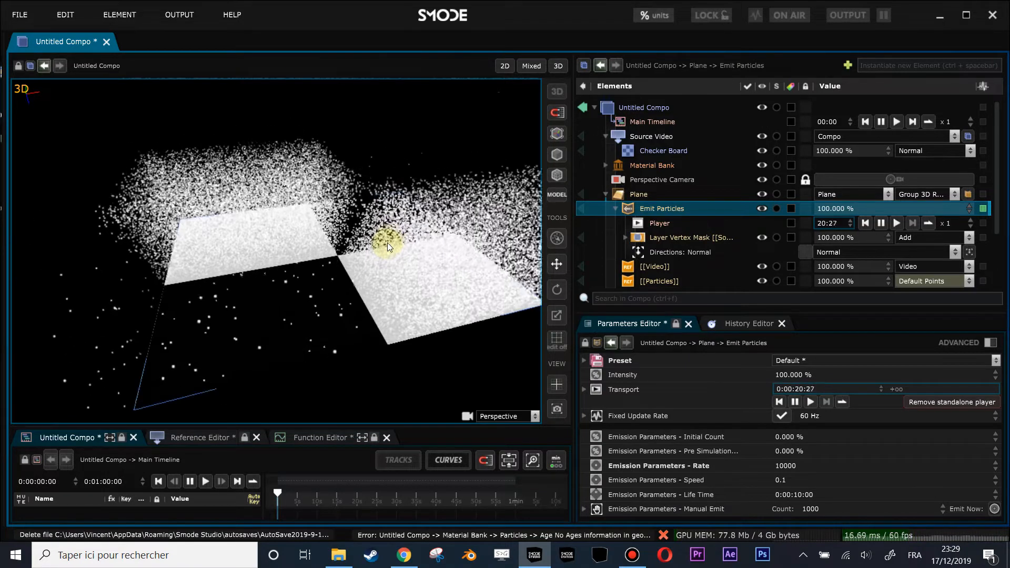
{"action": "left_click", "coordinate": [614, 206]}
{"action": "left_click_drag", "start_coordinate": [308, 255], "coordinate": [291, 206]}
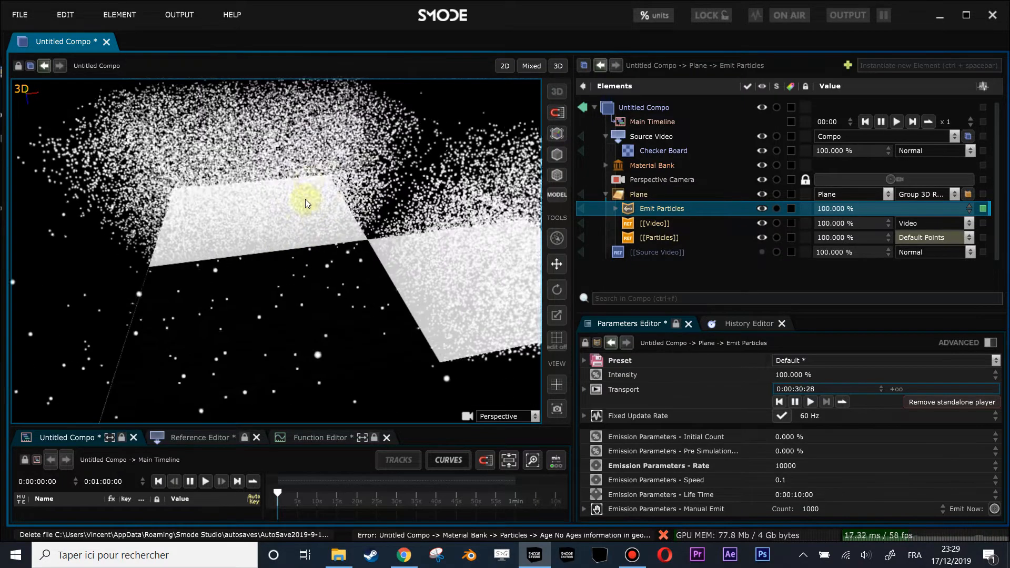
- Select the Source Video compo and reopen the file browser beside the viewport
{"action": "left_click", "coordinate": [615, 136]}
{"action": "mouse_move", "coordinate": [370, 237]}
{"action": "left_mouse_down"}
{"action": "mouse_move", "coordinate": [325, 255]}
{"action": "mouse_move", "coordinate": [320, 270]}
{"action": "mouse_move", "coordinate": [333, 248]}
{"action": "mouse_move", "coordinate": [403, 235]}
{"action": "mouse_move", "coordinate": [353, 231]}
{"action": "left_mouse_up"}
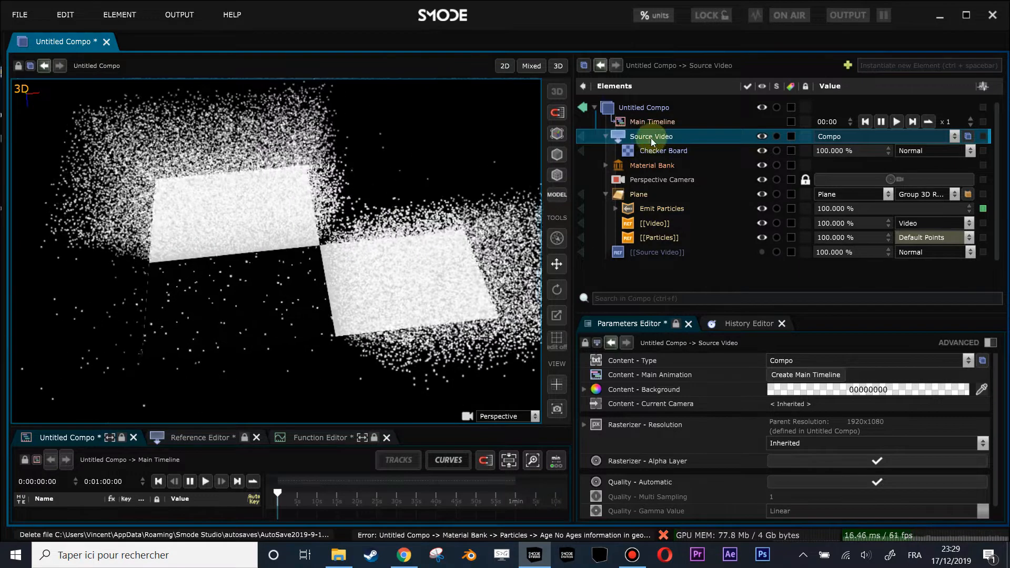
{"action": "right_click", "coordinate": [662, 137]}
{"action": "left_click", "coordinate": [367, 185]}
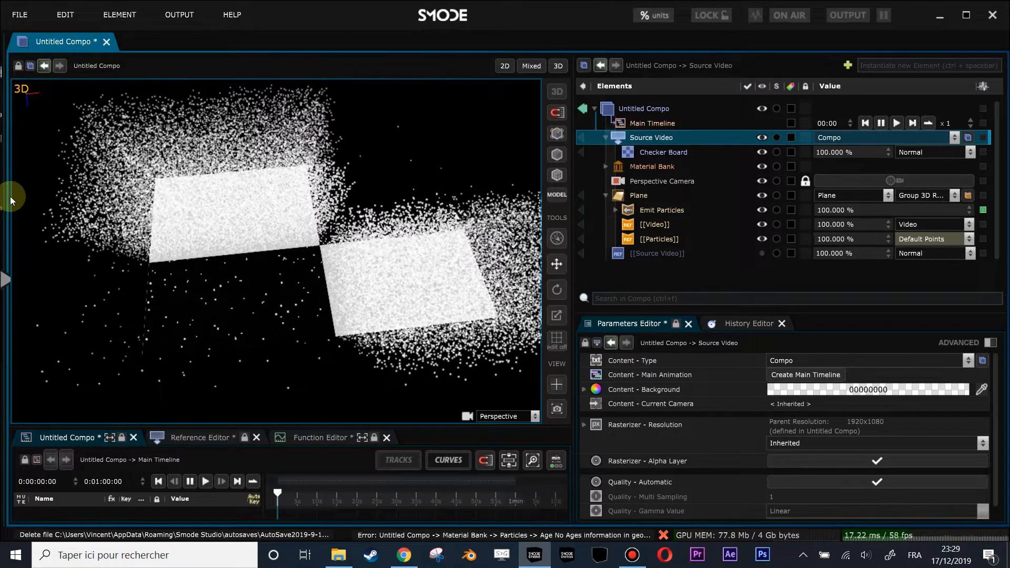
{"action": "left_click_drag", "start_coordinate": [9, 196], "coordinate": [171, 191]}
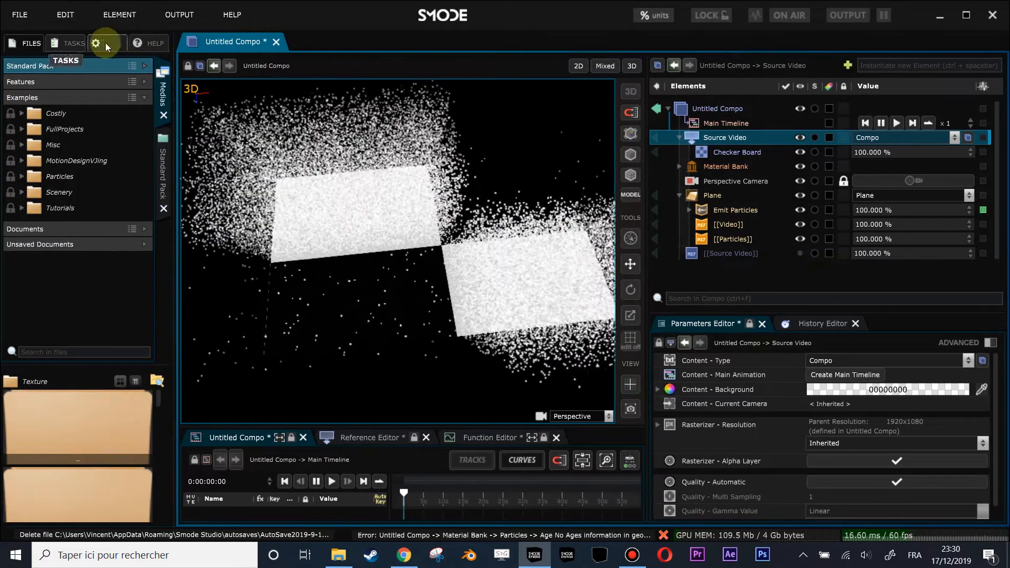
- Add a Direct Show video input using Integrated Camera 1 to the engine's devices and save the device configuration
{"action": "left_click_drag", "start_coordinate": [173, 66], "coordinate": [233, 64]}
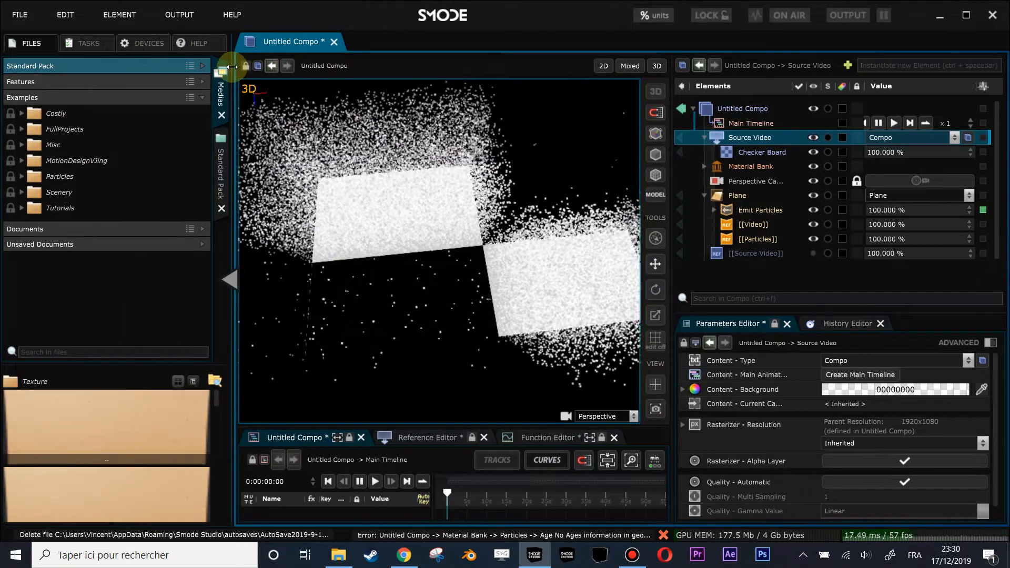
{"action": "left_click", "coordinate": [154, 43]}
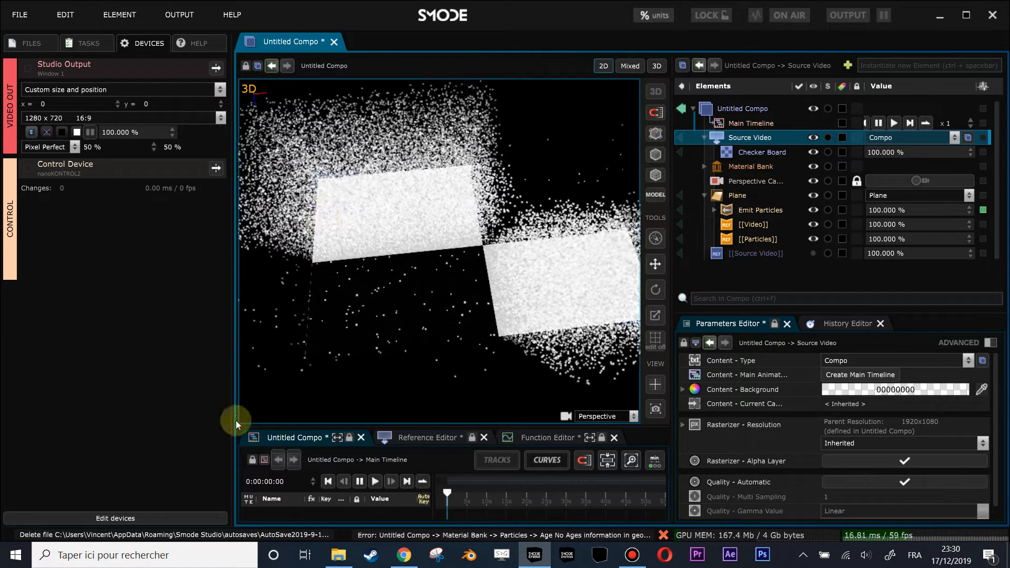
{"action": "left_click", "coordinate": [119, 518]}
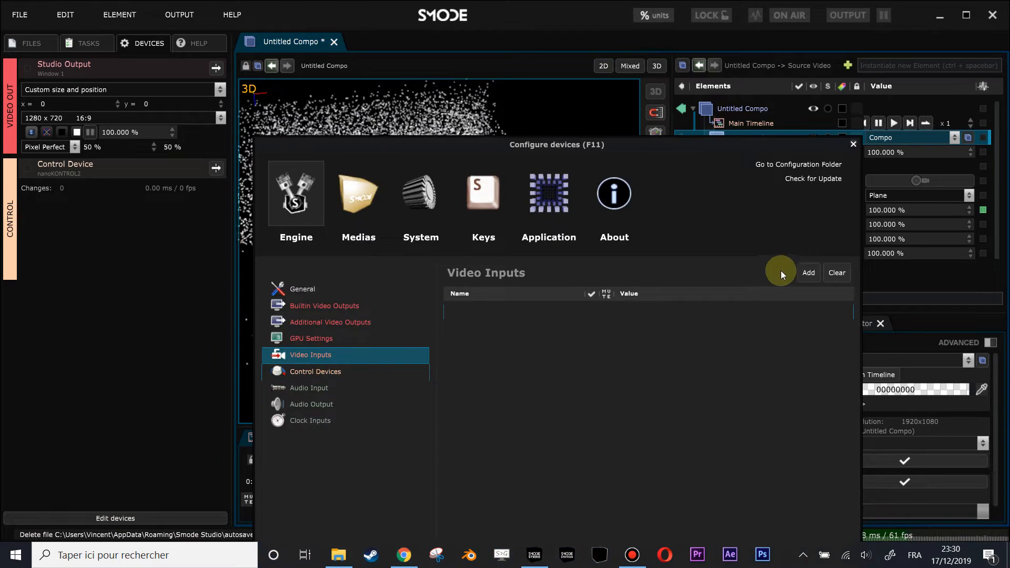
{"action": "left_click", "coordinate": [671, 325]}
{"action": "left_click_drag", "start_coordinate": [639, 152], "coordinate": [591, 31]}
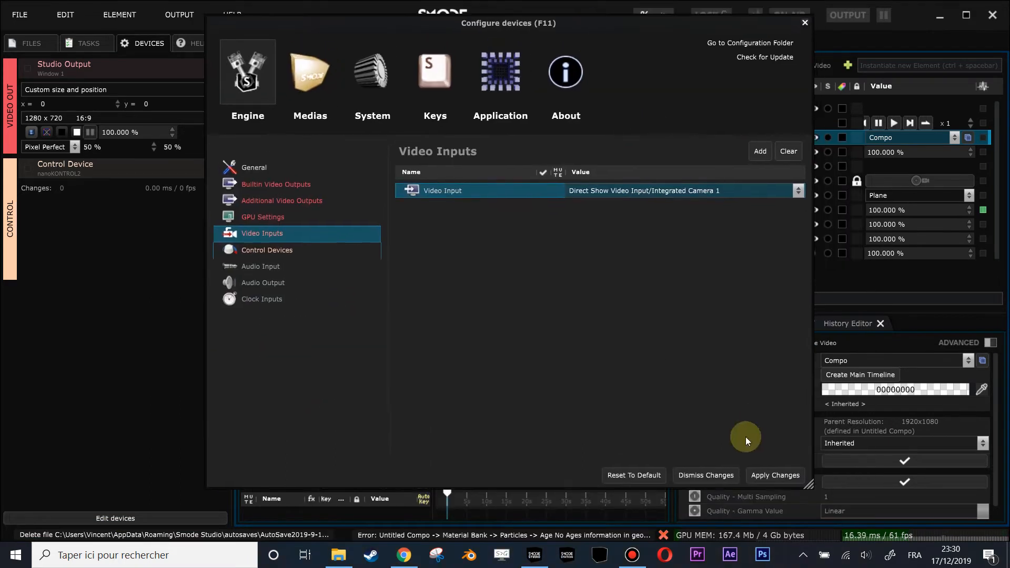
{"action": "left_click", "coordinate": [805, 23]}
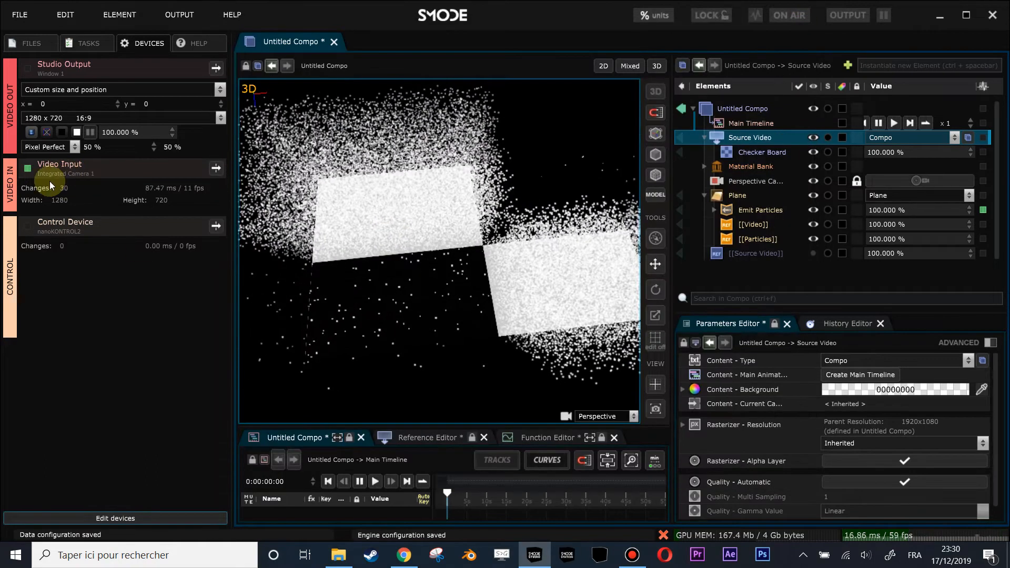
- Add a Video Input 2D layer inside the Source Video compo
{"action": "right_click", "coordinate": [724, 139]}
{"action": "mouse_move", "coordinate": [618, 208]}
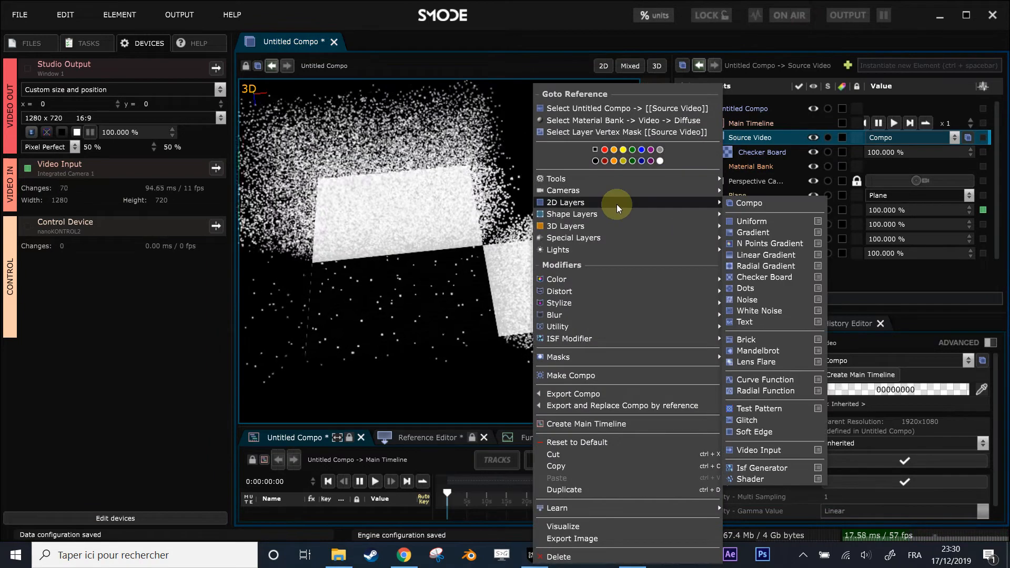
{"action": "left_click", "coordinate": [787, 455]}
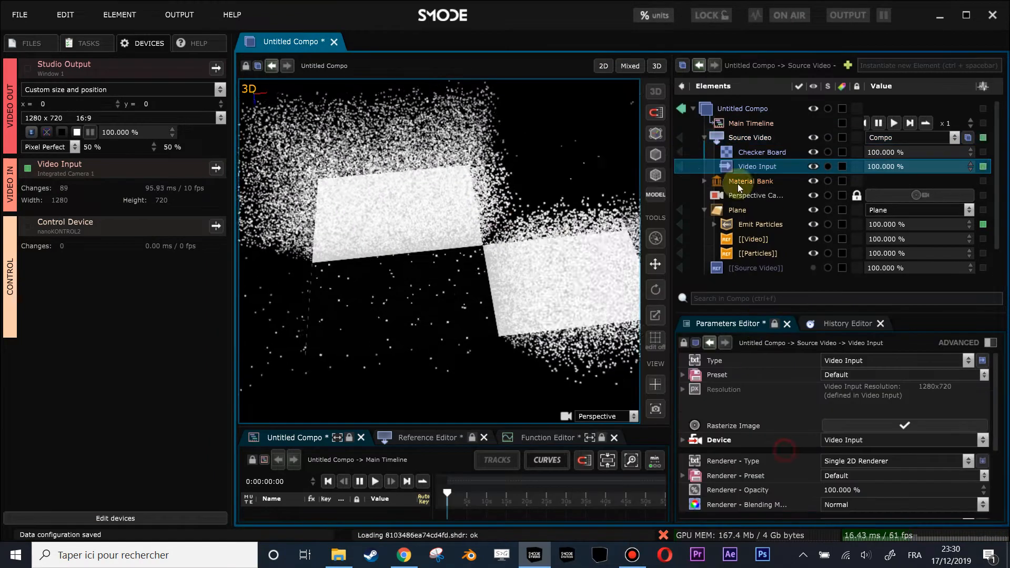
- Apply the Full placement to the Video Input layer within Source Video, and return to the main compo's 3D view
{"action": "left_click", "coordinate": [682, 136]}
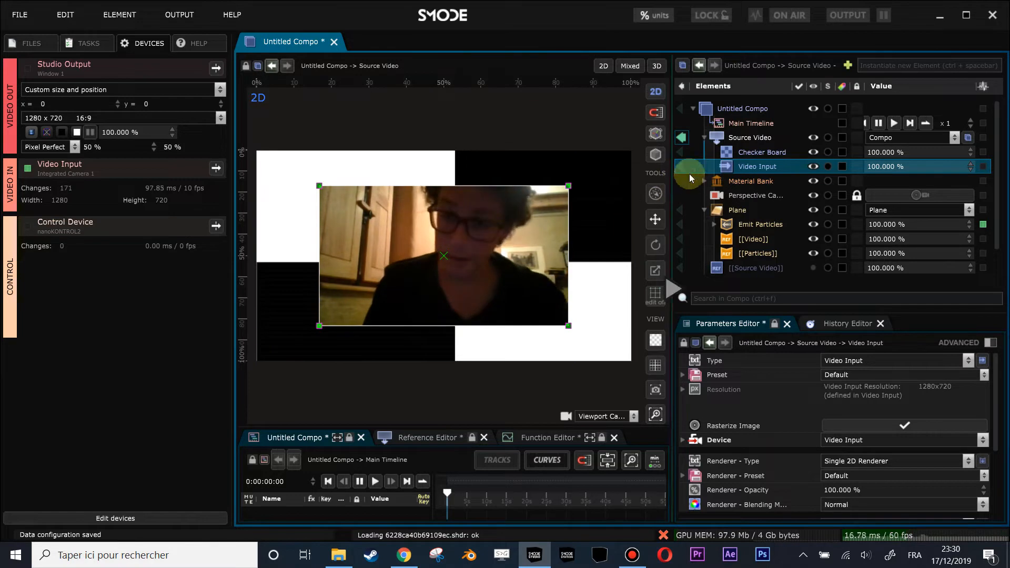
{"action": "right_click", "coordinate": [727, 166]}
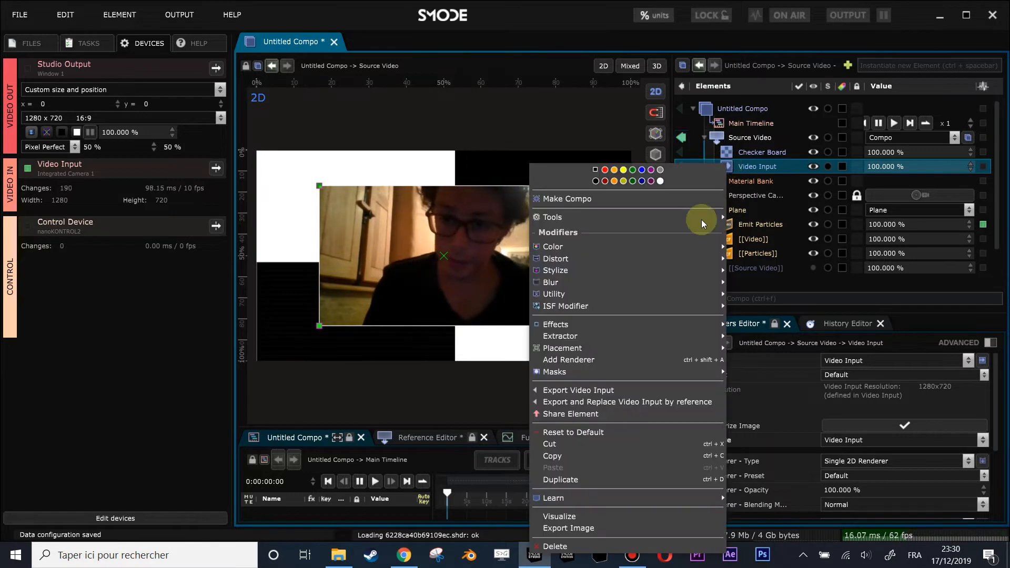
{"action": "mouse_move", "coordinate": [638, 346]}
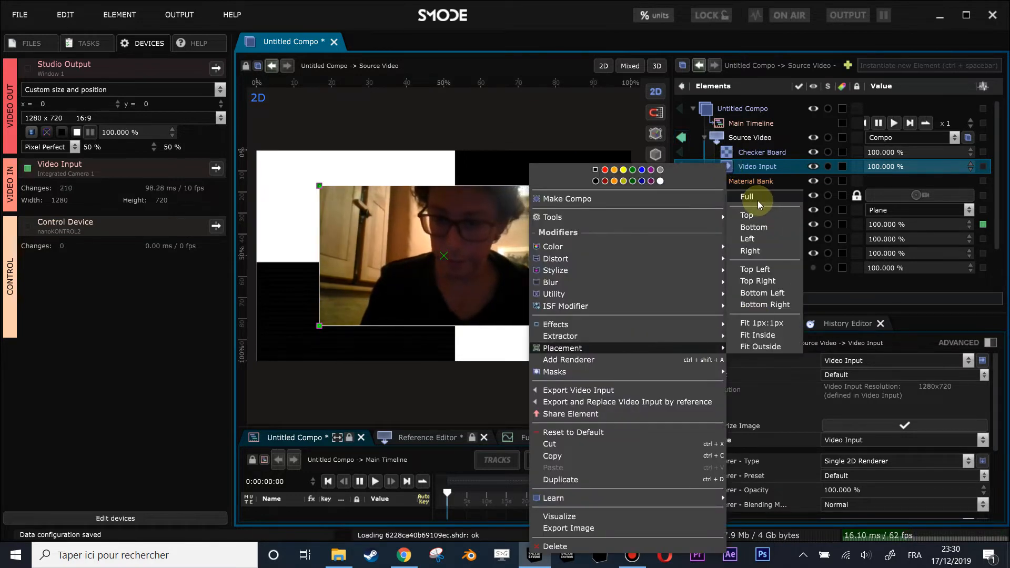
{"action": "left_click", "coordinate": [772, 215]}
{"action": "left_click", "coordinate": [683, 138]}
{"action": "left_click_drag", "start_coordinate": [528, 210], "coordinate": [480, 199]}
{"action": "left_click_drag", "start_coordinate": [481, 156], "coordinate": [472, 285]}
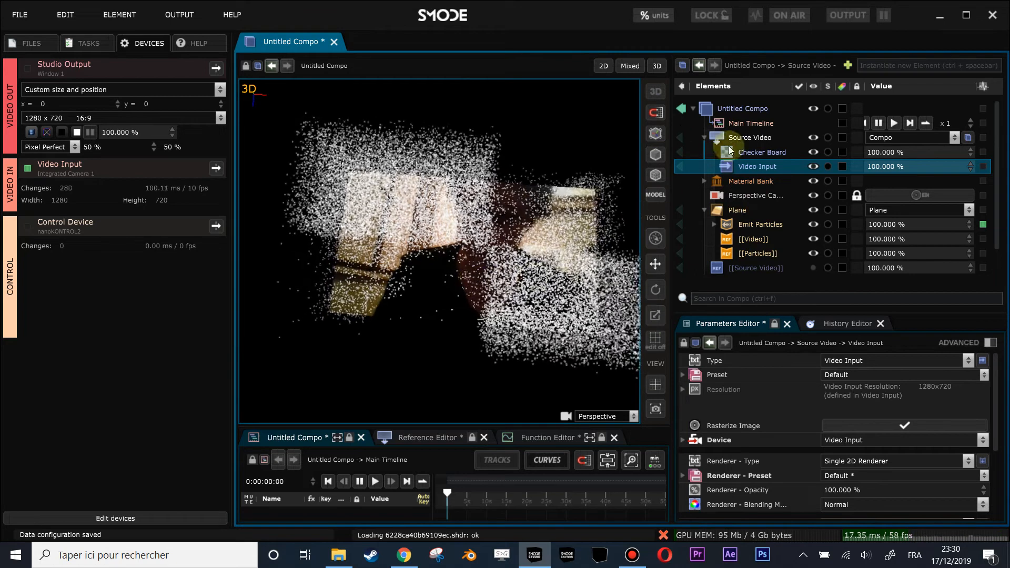
- In Emit Particles' emission parameters, set the particle duration to 2 seconds and the emission amount to 100000
{"action": "left_click", "coordinate": [749, 225]}
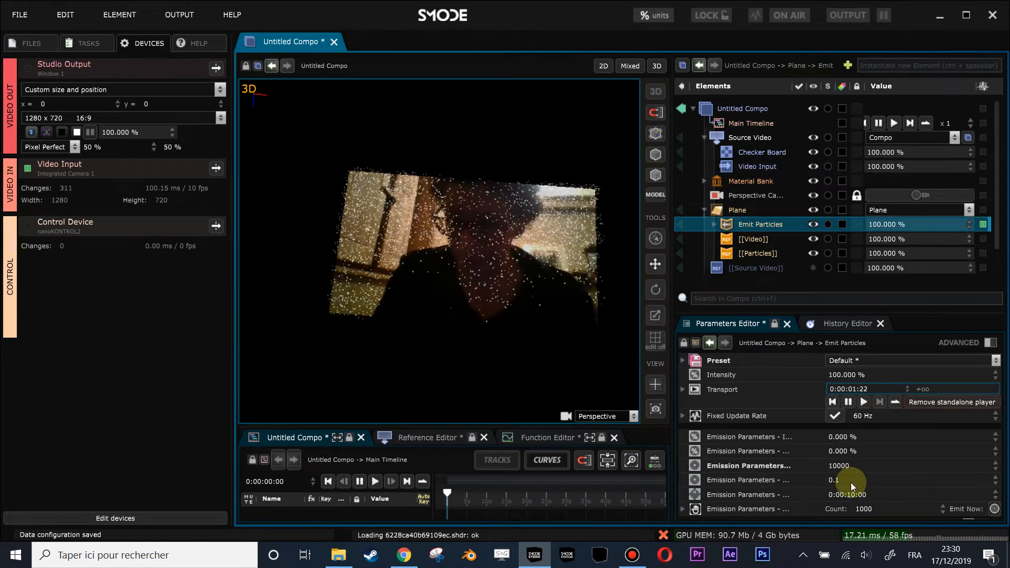
{"action": "left_click", "coordinate": [859, 494]}
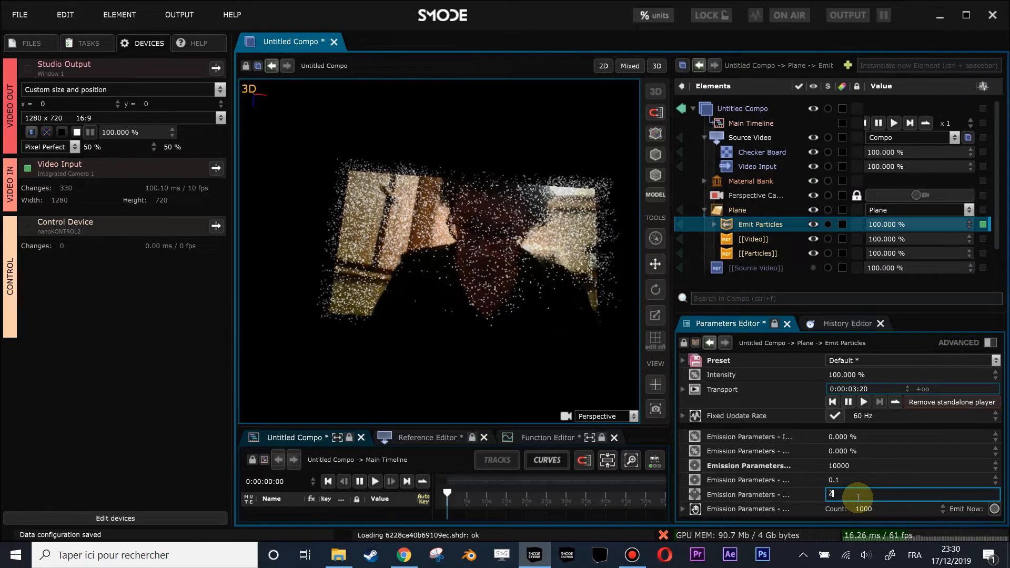
{"action": "left_click", "coordinate": [880, 463]}
{"action": "type", "text": "0"}
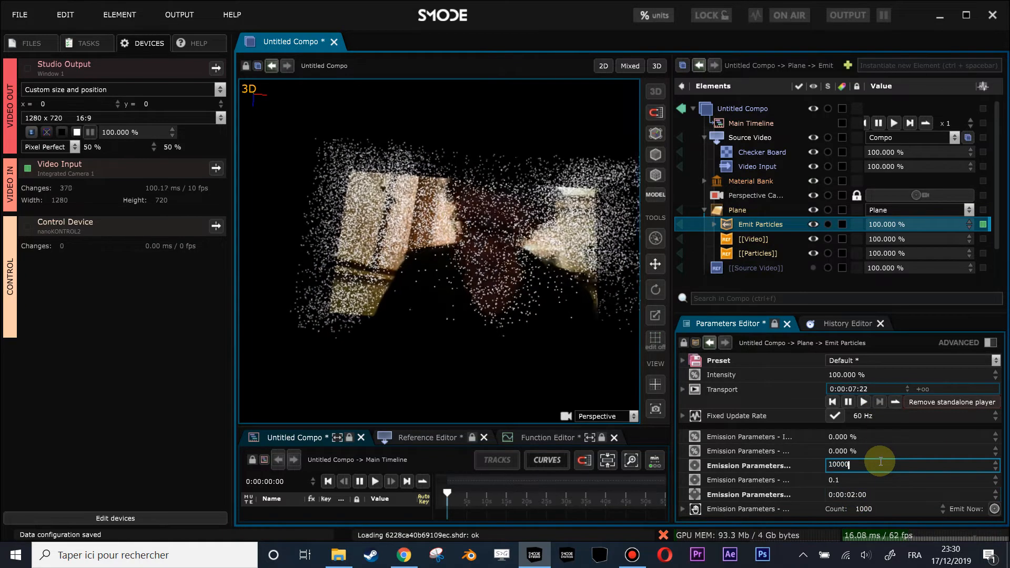
{"action": "key", "text": "Return"}
- Examine the particles from several angles and compare the plane with Emit Particles disabled and enabled
{"action": "mouse_move", "coordinate": [416, 285]}
{"action": "left_mouse_down"}
{"action": "mouse_move", "coordinate": [420, 236]}
{"action": "mouse_move", "coordinate": [448, 252]}
{"action": "mouse_move", "coordinate": [424, 236]}
{"action": "mouse_move", "coordinate": [424, 286]}
{"action": "mouse_move", "coordinate": [405, 253]}
{"action": "mouse_move", "coordinate": [402, 198]}
{"action": "mouse_move", "coordinate": [462, 241]}
{"action": "mouse_move", "coordinate": [494, 191]}
{"action": "mouse_move", "coordinate": [434, 131]}
{"action": "mouse_move", "coordinate": [436, 190]}
{"action": "mouse_move", "coordinate": [481, 207]}
{"action": "mouse_move", "coordinate": [471, 252]}
{"action": "mouse_move", "coordinate": [435, 282]}
{"action": "mouse_move", "coordinate": [541, 261]}
{"action": "mouse_move", "coordinate": [438, 252]}
{"action": "left_mouse_up"}
{"action": "scroll", "coordinate": [449, 253], "scroll_direction": "up", "scroll_amount": 2}
{"action": "mouse_move", "coordinate": [479, 296]}
{"action": "left_mouse_down"}
{"action": "mouse_move", "coordinate": [479, 316]}
{"action": "mouse_move", "coordinate": [493, 290]}
{"action": "mouse_move", "coordinate": [469, 287]}
{"action": "left_mouse_up"}
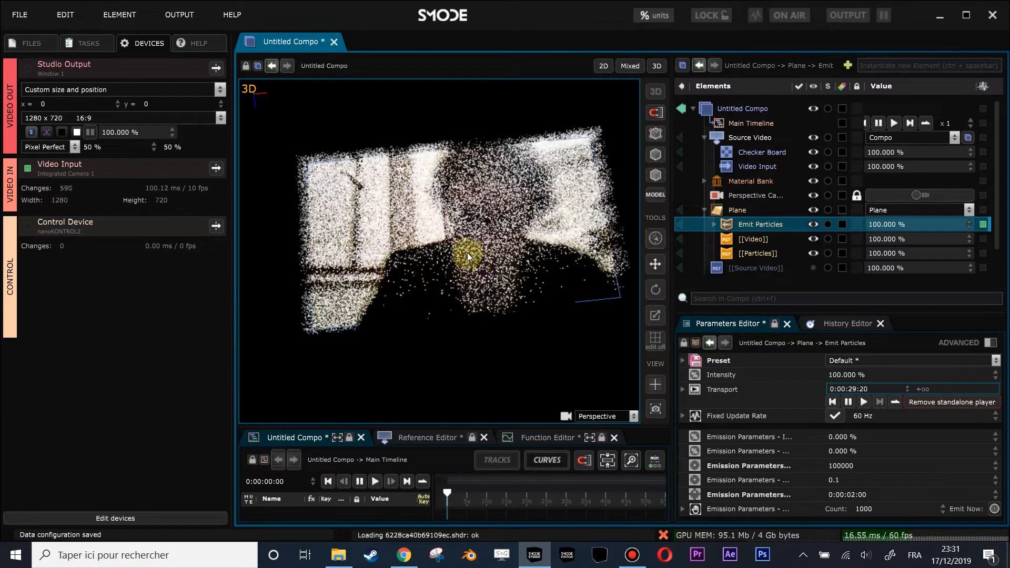
{"action": "left_click", "coordinate": [704, 138]}
{"action": "left_click_drag", "start_coordinate": [528, 242], "coordinate": [496, 253]}
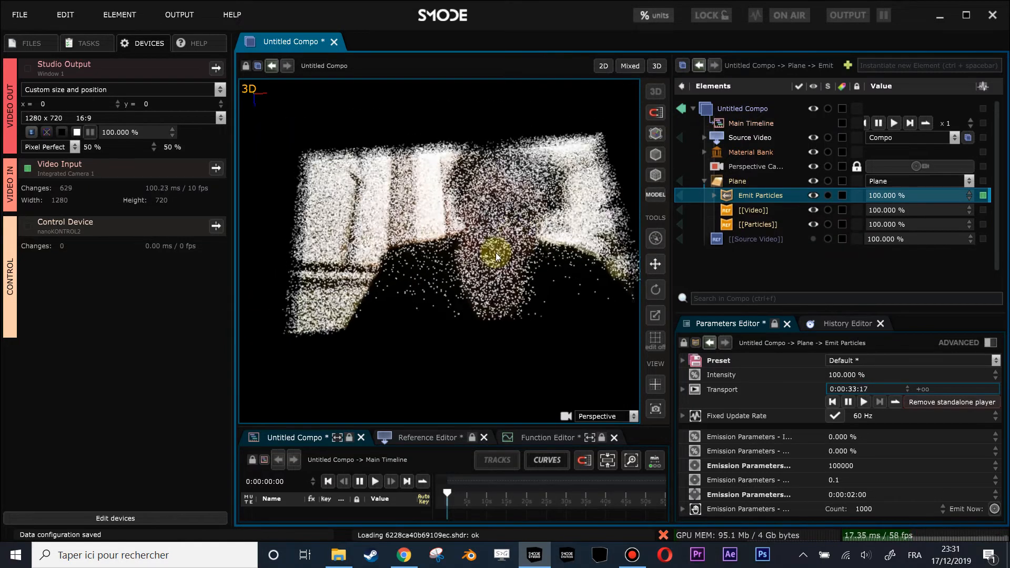
{"action": "middle_click", "coordinate": [747, 196]}
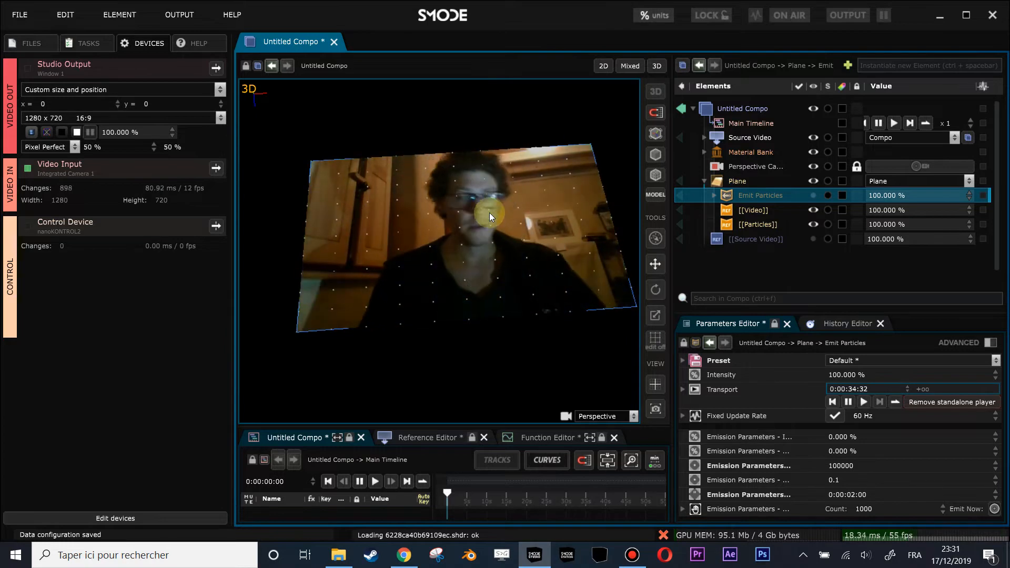
{"action": "left_click", "coordinate": [812, 196]}
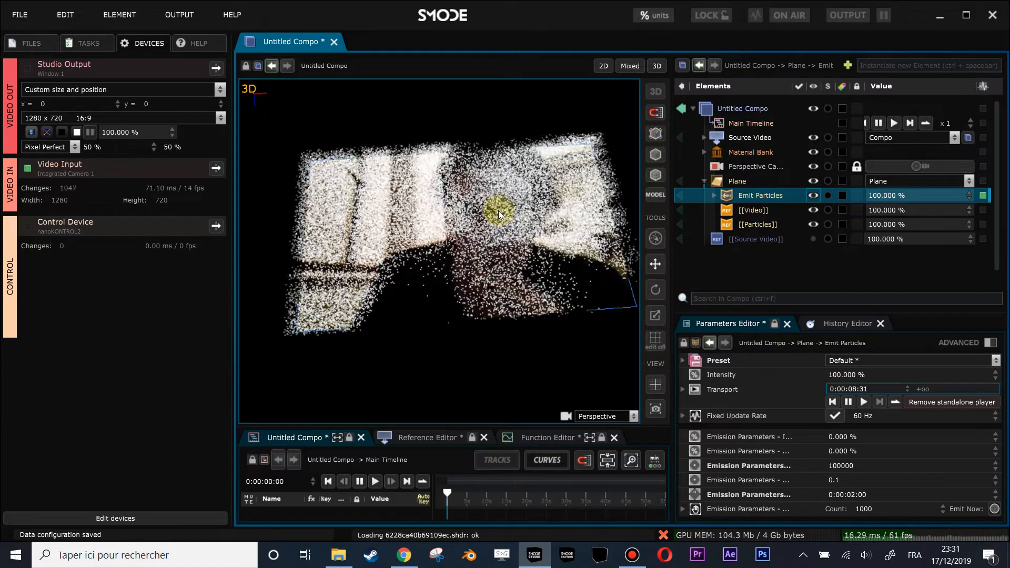
- Add a Colorize Layer attribute modifier to the Plane
{"action": "left_click", "coordinate": [737, 182]}
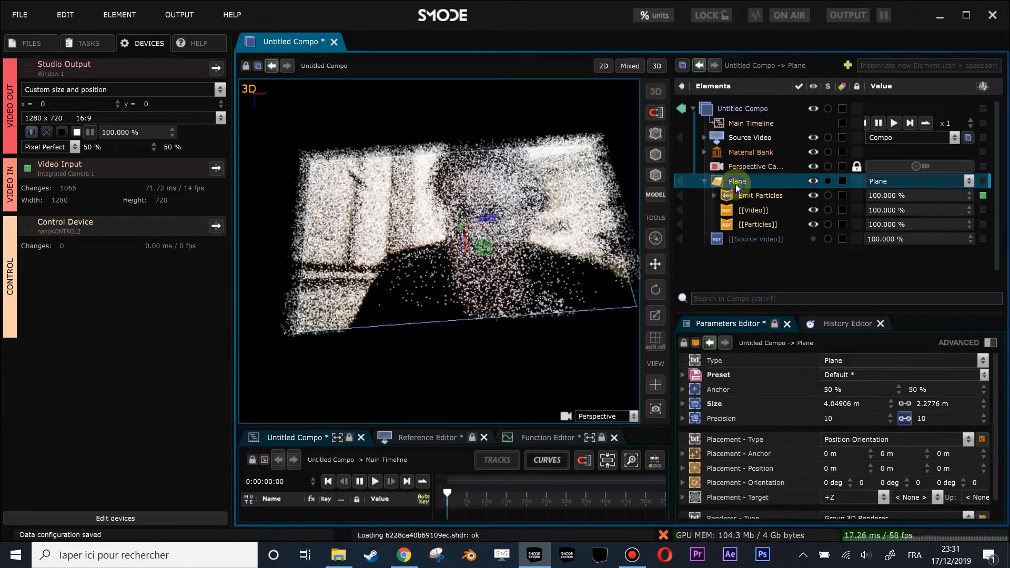
{"action": "right_click", "coordinate": [736, 185]}
{"action": "mouse_move", "coordinate": [648, 269]}
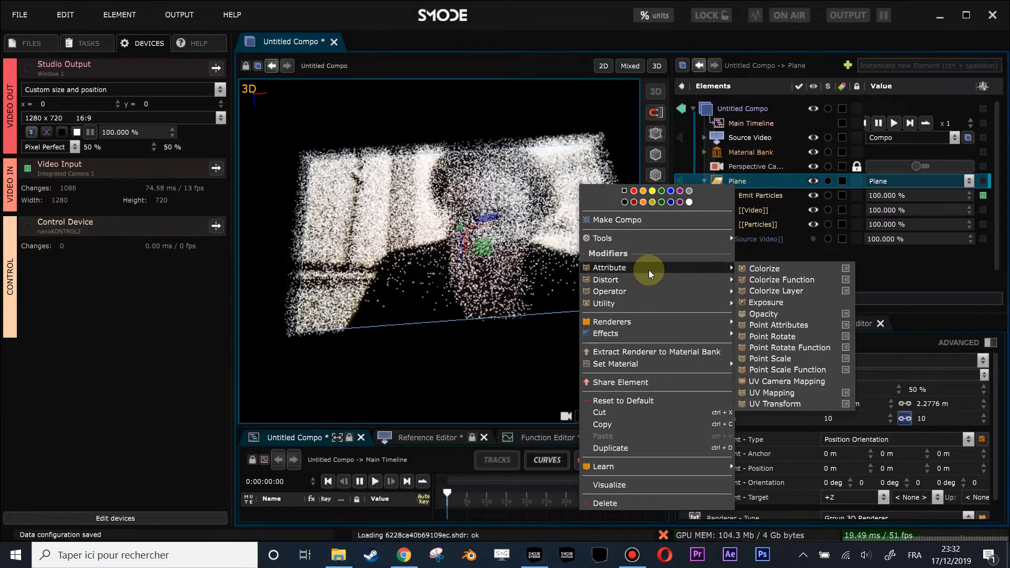
{"action": "left_click", "coordinate": [794, 291]}
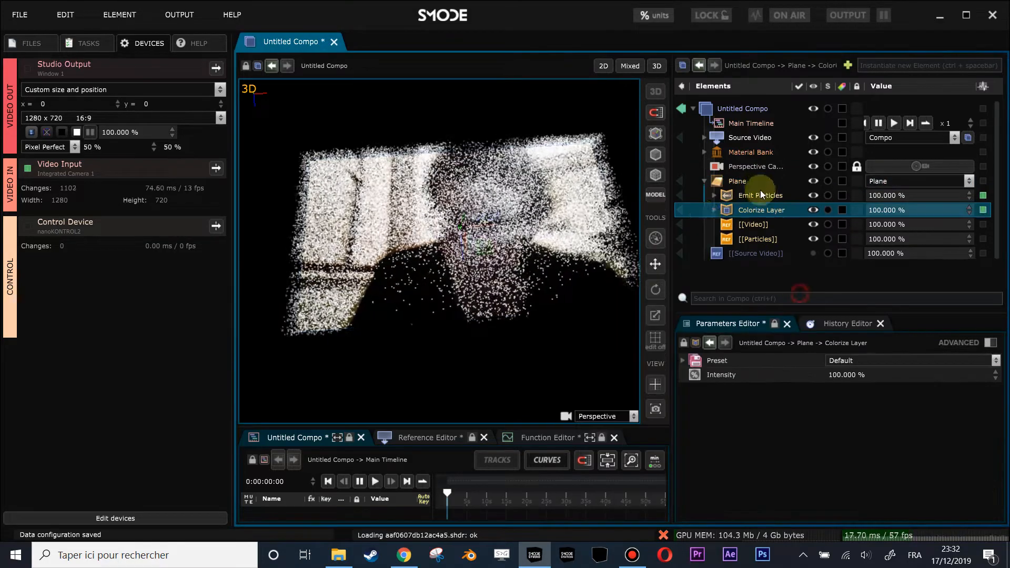
- Assign the Source Video compo as the Colorize Layer's map and move the modifier above Emit Particles
{"action": "left_click", "coordinate": [714, 210]}
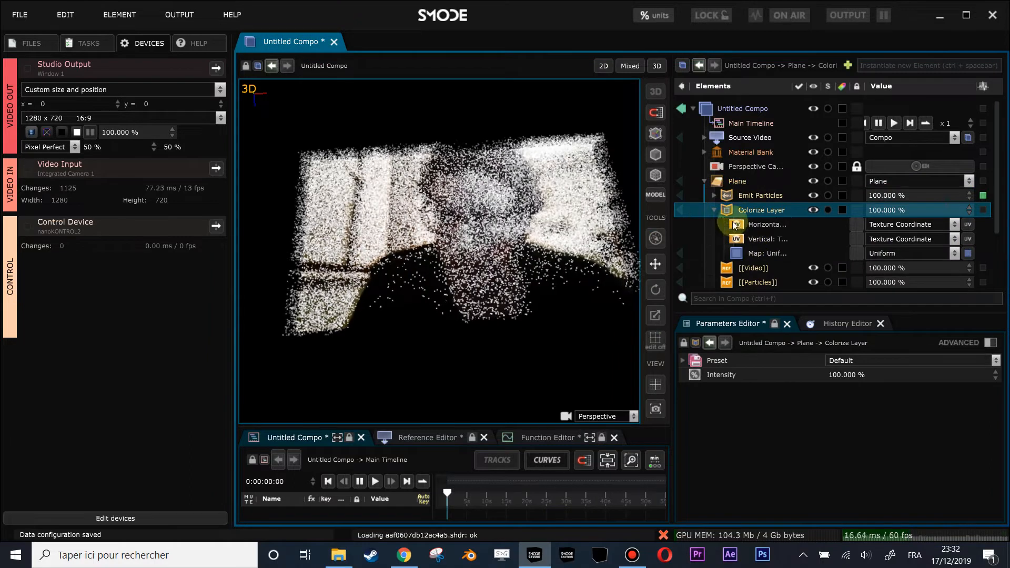
{"action": "left_click_drag", "start_coordinate": [721, 137], "coordinate": [764, 257]}
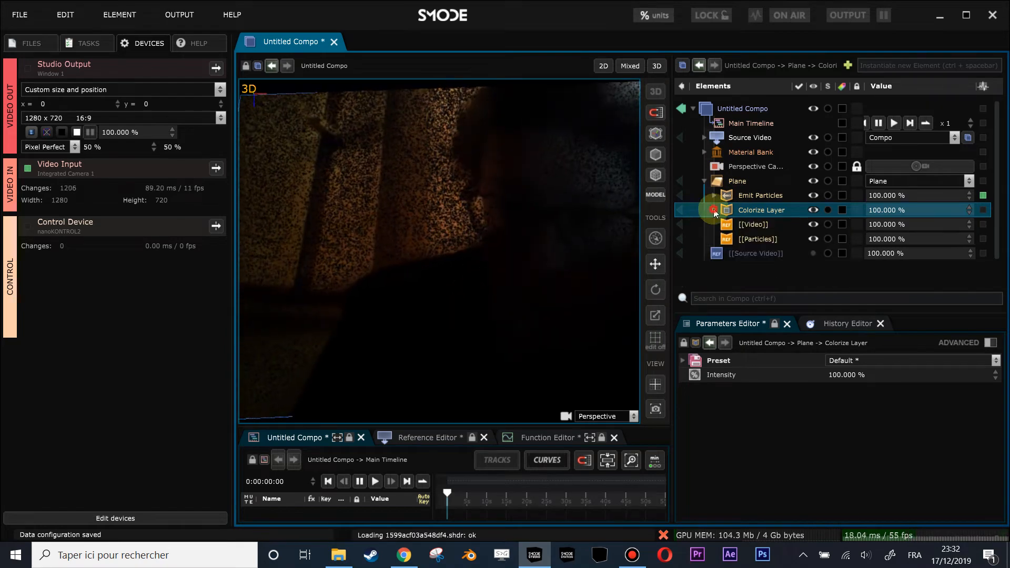
{"action": "left_click_drag", "start_coordinate": [715, 212], "coordinate": [737, 192]}
{"action": "left_click_drag", "start_coordinate": [499, 284], "coordinate": [516, 181]}
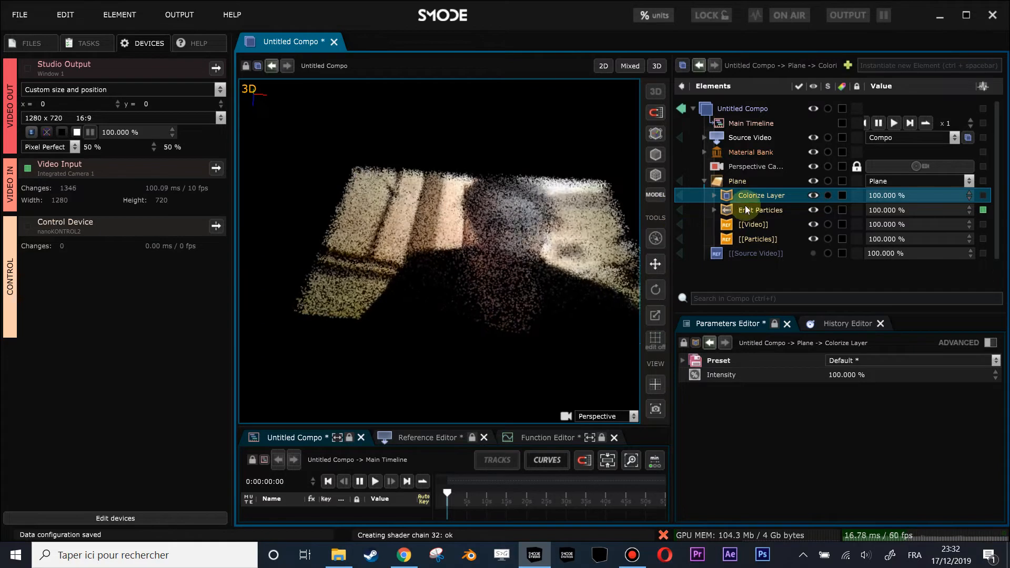
- Compare the plane with the [[Particles]] renderer disabled and enabled to examine how the Colorize Layer affects the video
{"action": "left_click", "coordinate": [756, 238]}
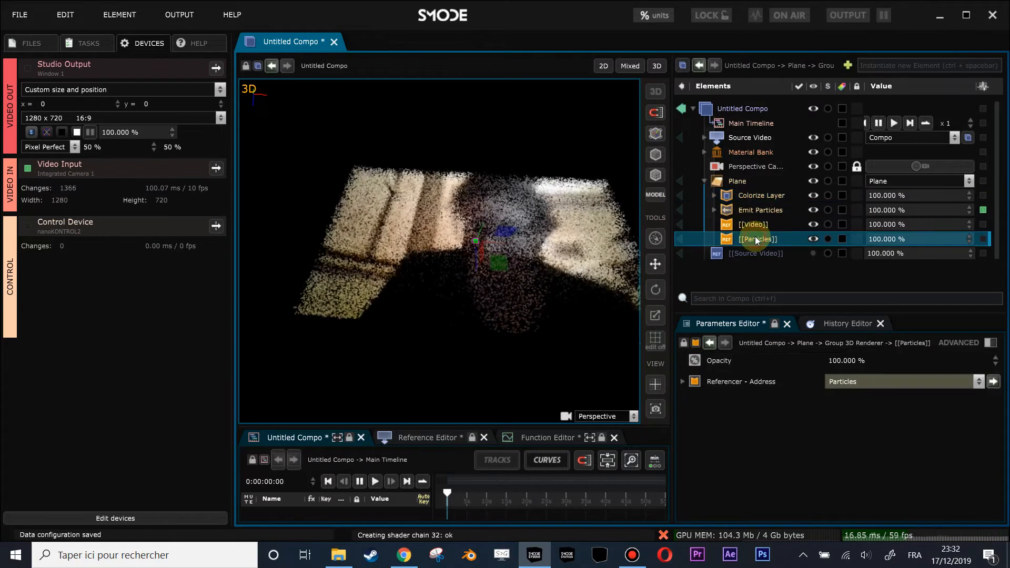
{"action": "key", "text": "0"}
{"action": "left_click_drag", "start_coordinate": [480, 284], "coordinate": [503, 291]}
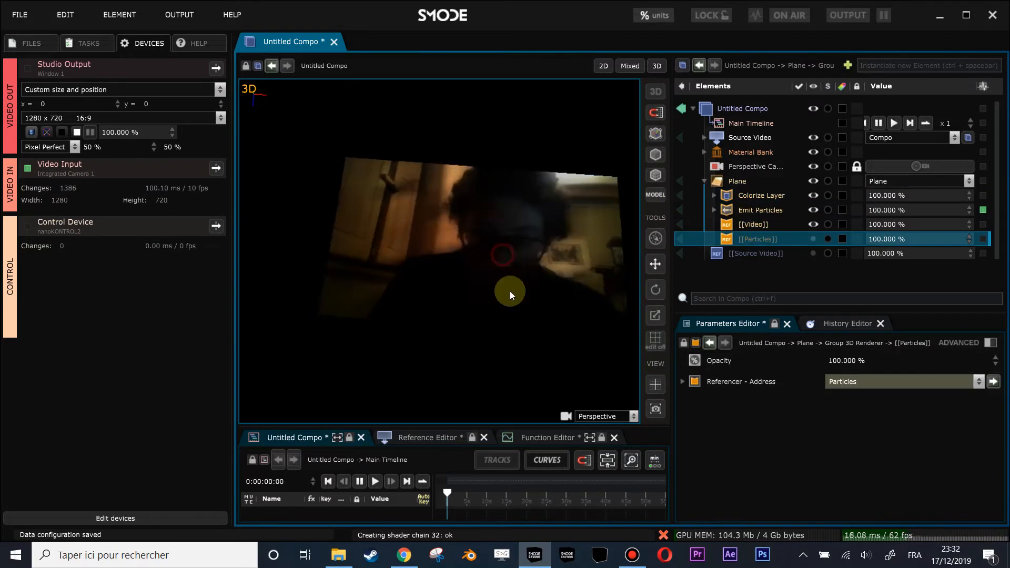
{"action": "key", "text": "0"}
{"action": "left_click_drag", "start_coordinate": [640, 204], "coordinate": [498, 213]}
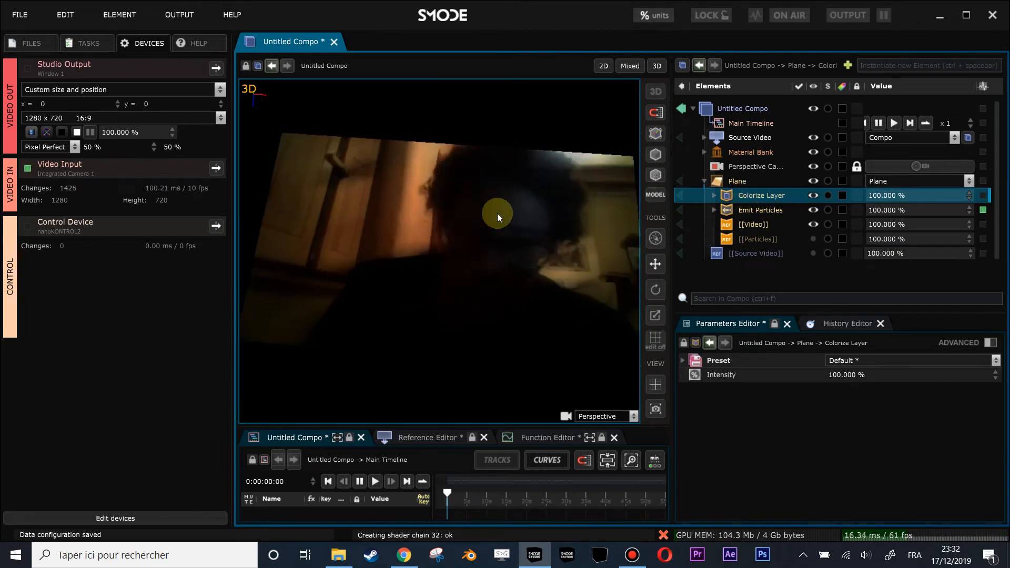
{"action": "left_click", "coordinate": [750, 238]}
{"action": "key", "text": "0"}
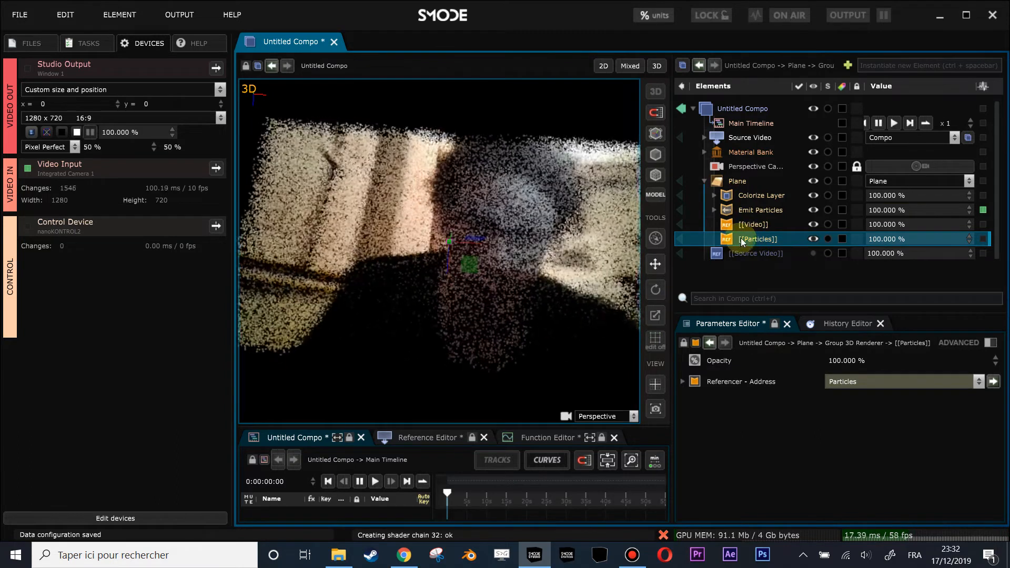
- Move the Colorize Layer and Emit Particles modifiers from the Plane into its [[Particles]] renderer
{"action": "left_click", "coordinate": [704, 152]}
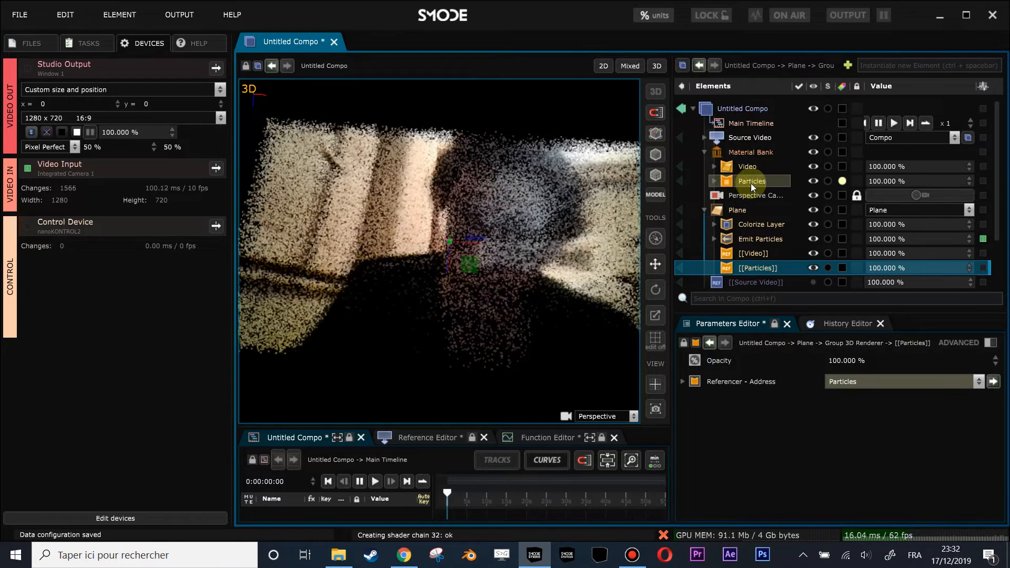
{"action": "left_click", "coordinate": [705, 153]}
{"action": "left_click_drag", "start_coordinate": [731, 197], "coordinate": [737, 240]}
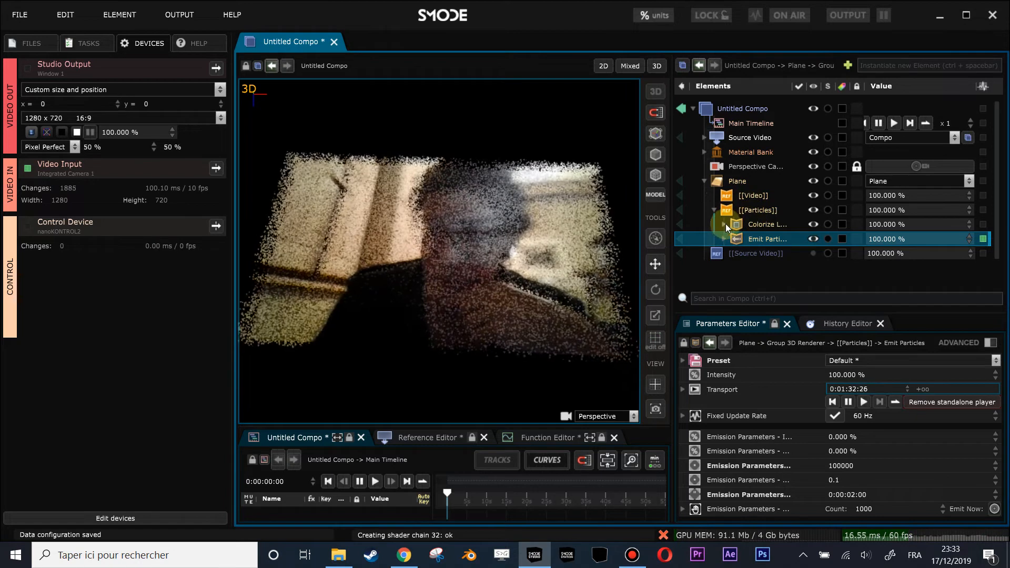
- Visualize the generator of Emit Particles' Layer Vertex Mask in 2D to examine the mask source
{"action": "left_click", "coordinate": [724, 239]}
{"action": "scroll", "coordinate": [737, 260], "scroll_direction": "down", "scroll_amount": 1}
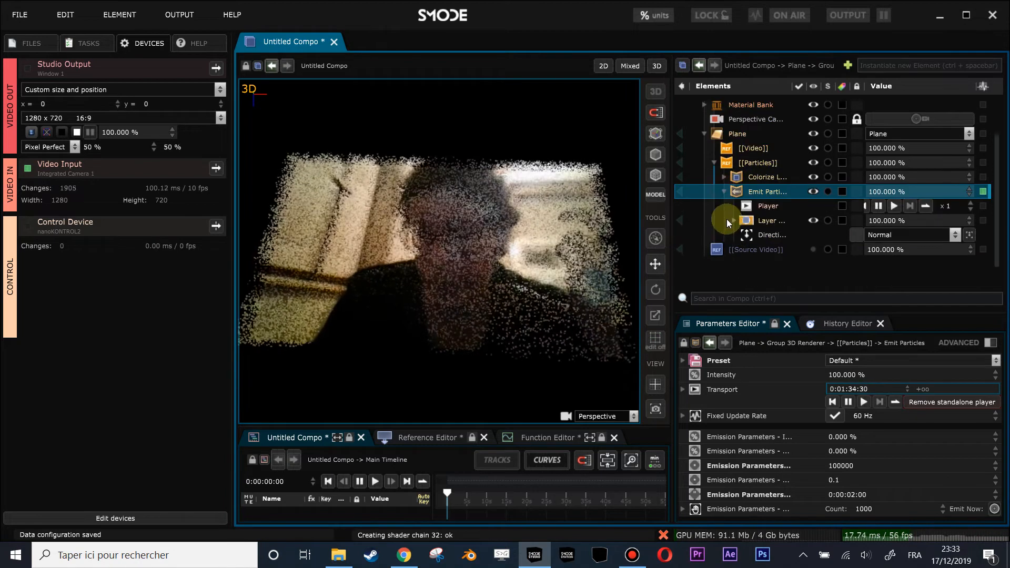
{"action": "left_click", "coordinate": [734, 221]}
{"action": "left_click", "coordinate": [682, 264]}
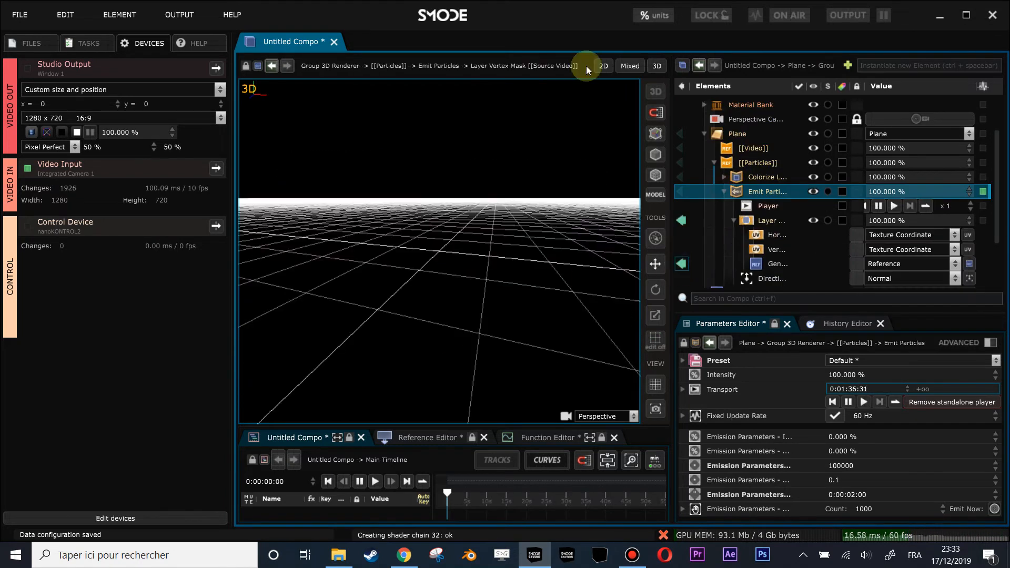
{"action": "left_click", "coordinate": [601, 71]}
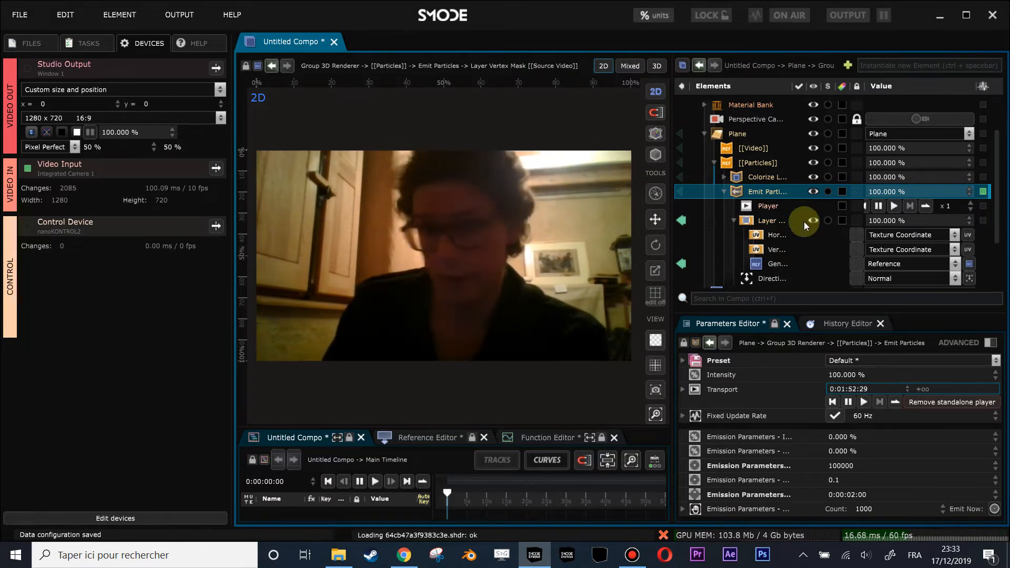
- Add a Sobel modifier to the Layer Vertex Mask's generator reference and set its Edges Color to FFFFFFFF
{"action": "left_click", "coordinate": [772, 264]}
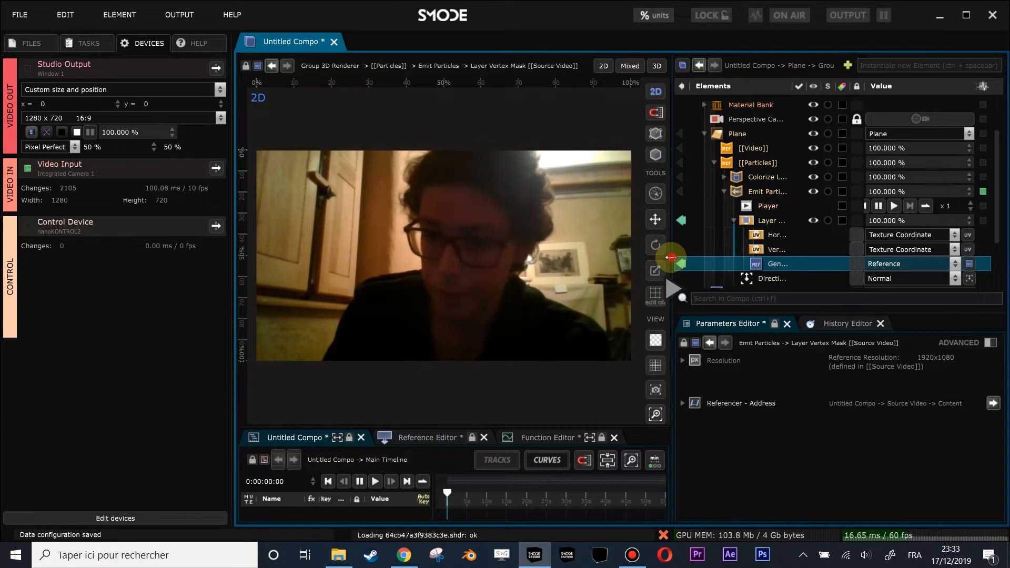
{"action": "left_click_drag", "start_coordinate": [671, 258], "coordinate": [621, 257]}
{"action": "right_click", "coordinate": [715, 266]}
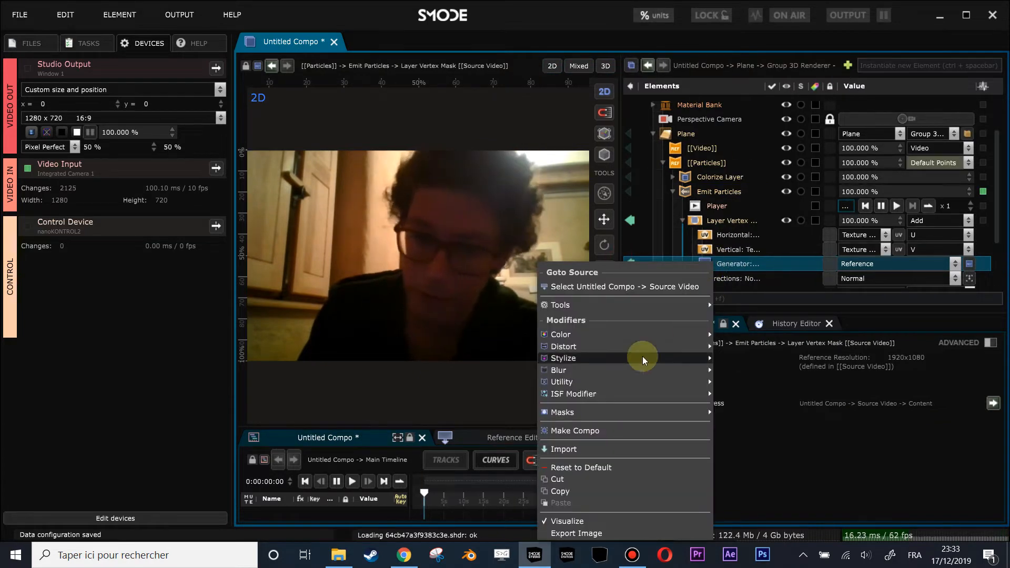
{"action": "mouse_move", "coordinate": [616, 358]}
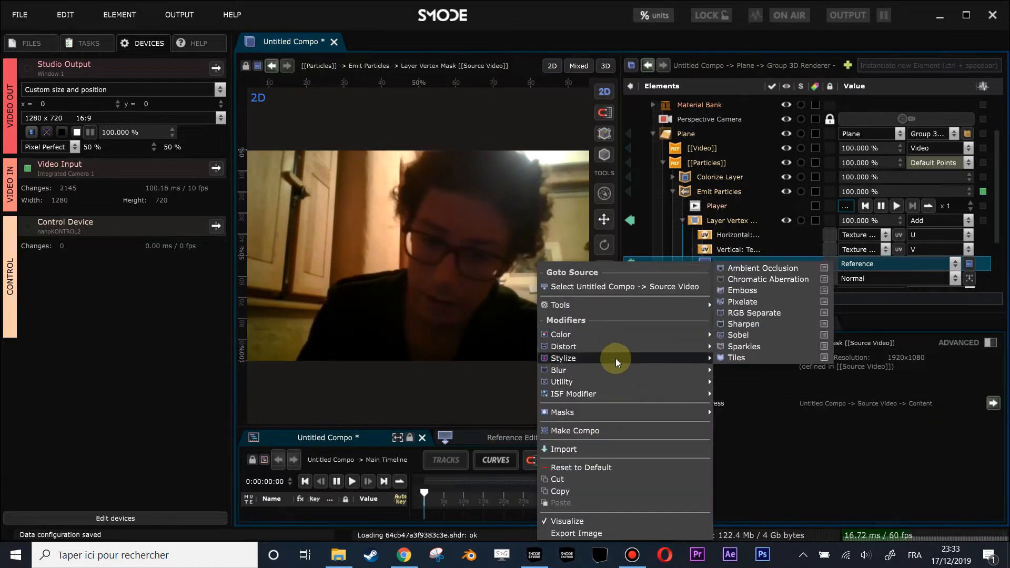
{"action": "left_click", "coordinate": [742, 335]}
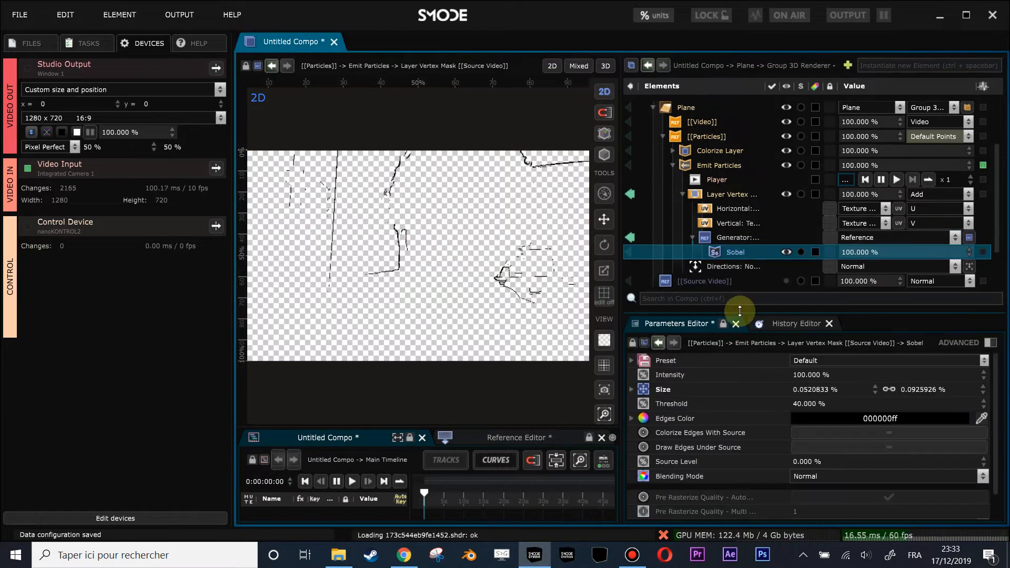
{"action": "left_click", "coordinate": [854, 418]}
{"action": "left_click_drag", "start_coordinate": [815, 452], "coordinate": [745, 325]}
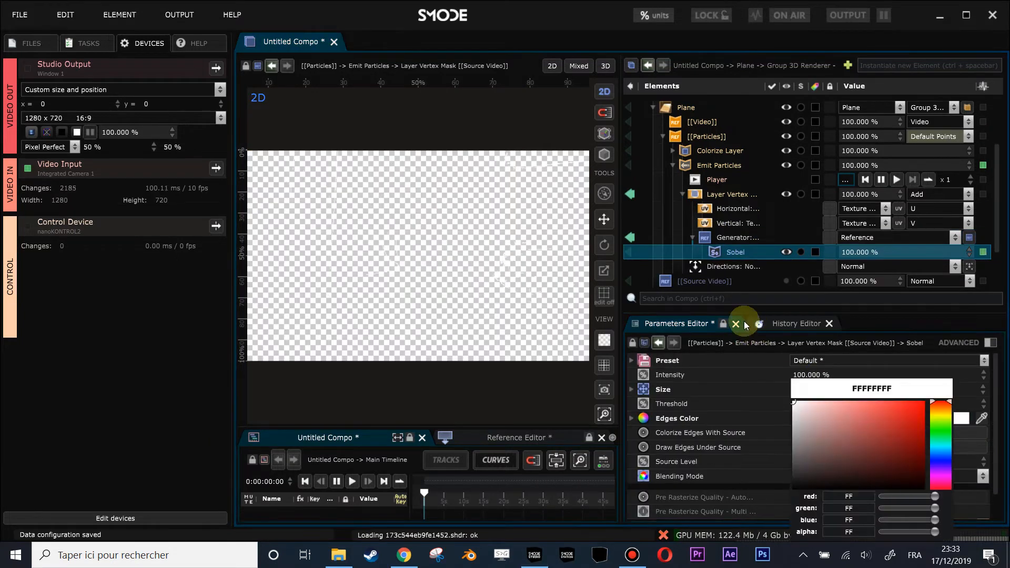
- Group the mask's generator into a Compo, visualize it, and disable its Rasterizer Alpha Layer
{"action": "left_click", "coordinate": [727, 238]}
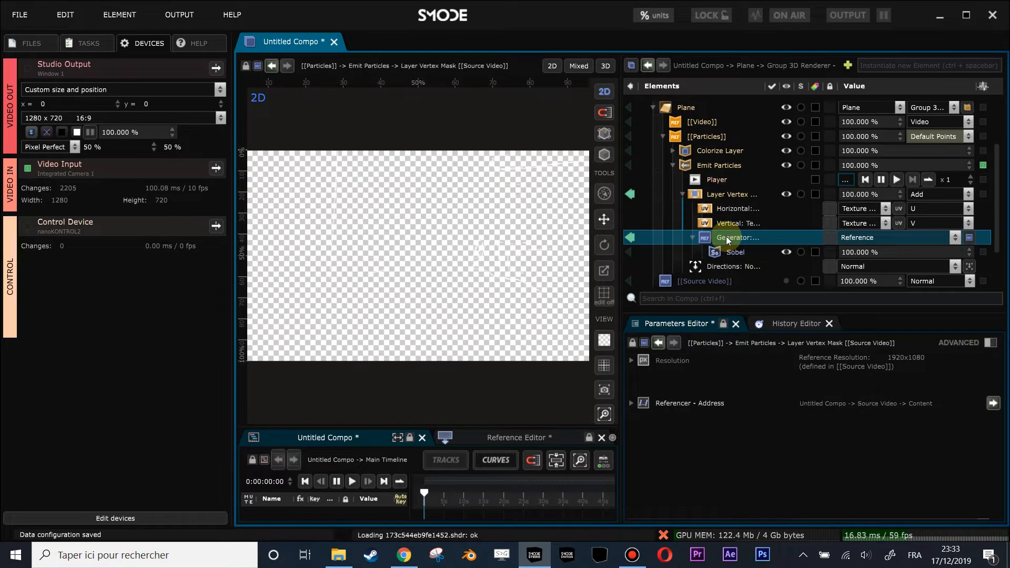
{"action": "key", "text": "ctrl+g"}
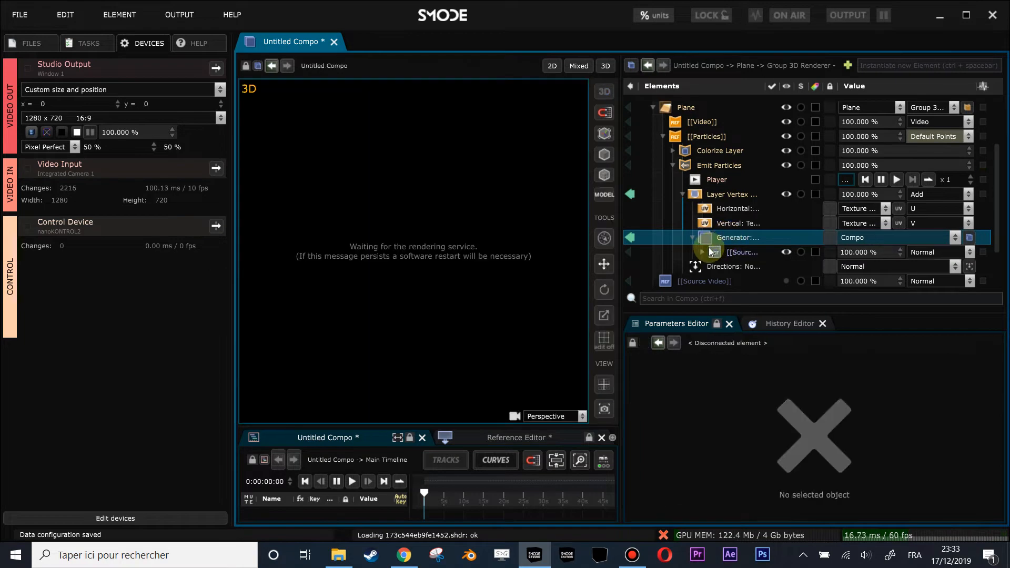
{"action": "left_click", "coordinate": [629, 238]}
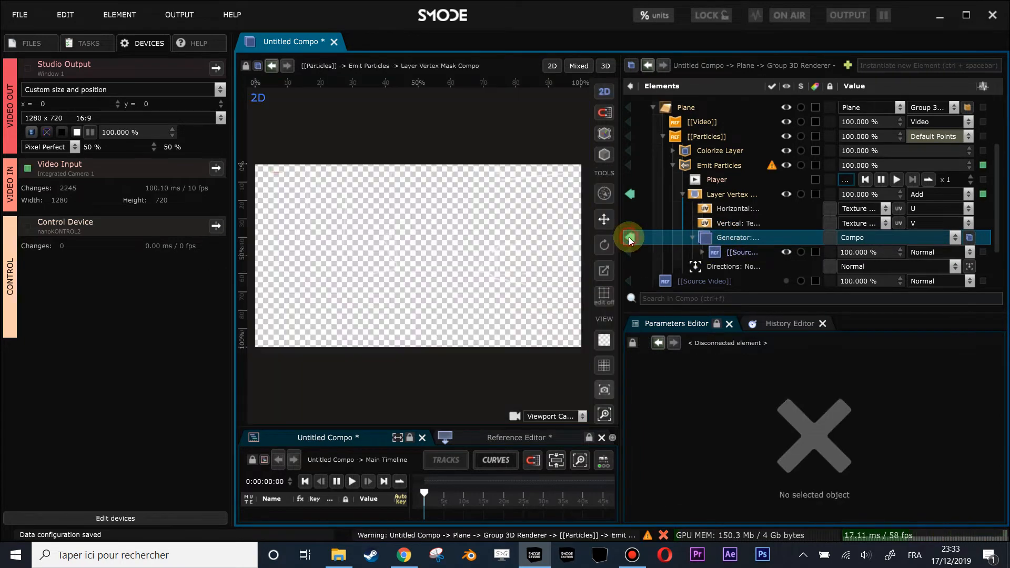
{"action": "left_click", "coordinate": [725, 239]}
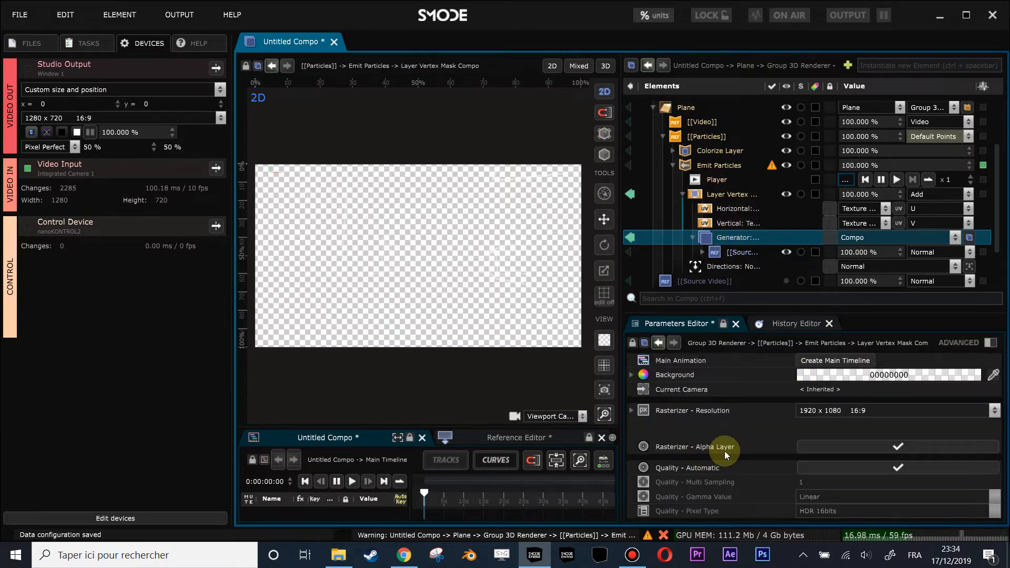
{"action": "left_click", "coordinate": [871, 444]}
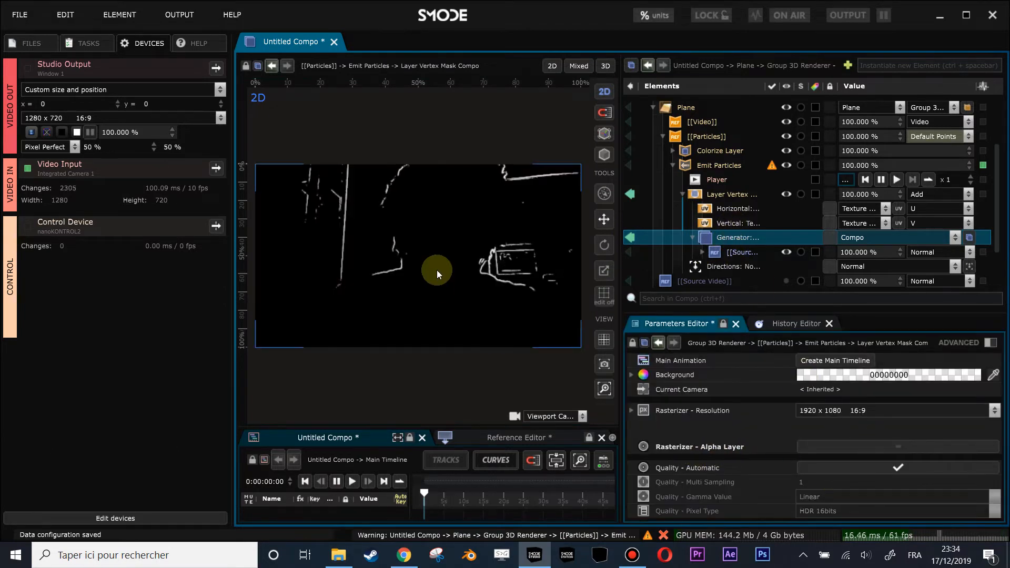
- Increase the Sobel modifier's Size to 0.608959 % by 1.08259 % inside the mask's generator compo
{"action": "left_click", "coordinate": [720, 255]}
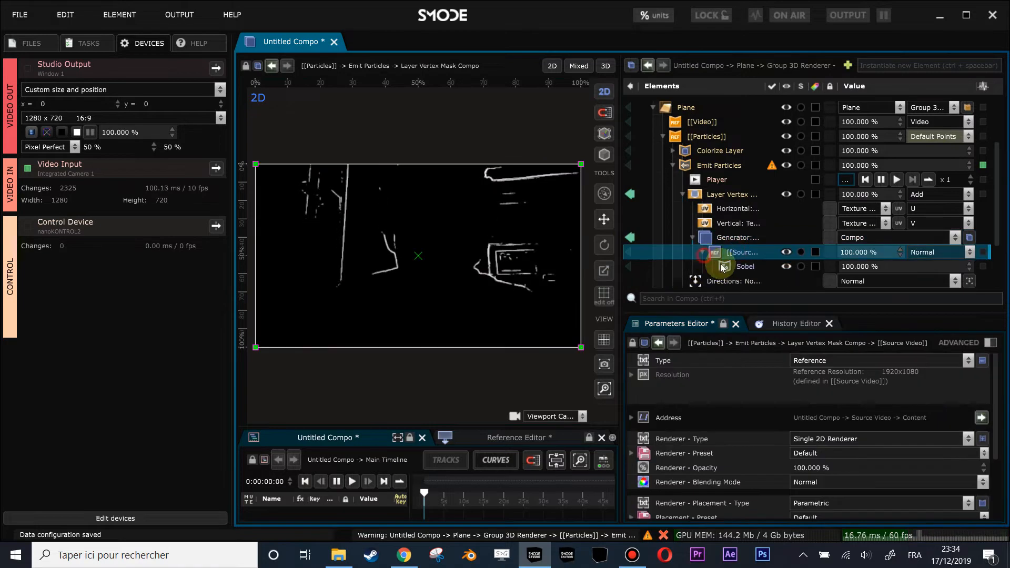
{"action": "left_click", "coordinate": [726, 267]}
{"action": "left_click_drag", "start_coordinate": [983, 388], "coordinate": [983, 350]}
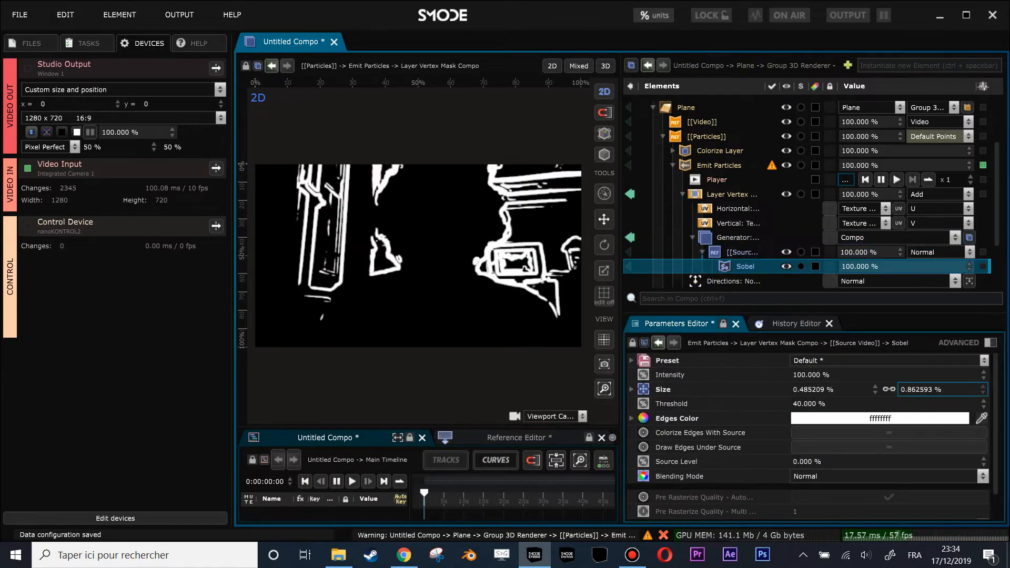
{"action": "scroll", "coordinate": [396, 211], "scroll_direction": "up", "scroll_amount": 2}
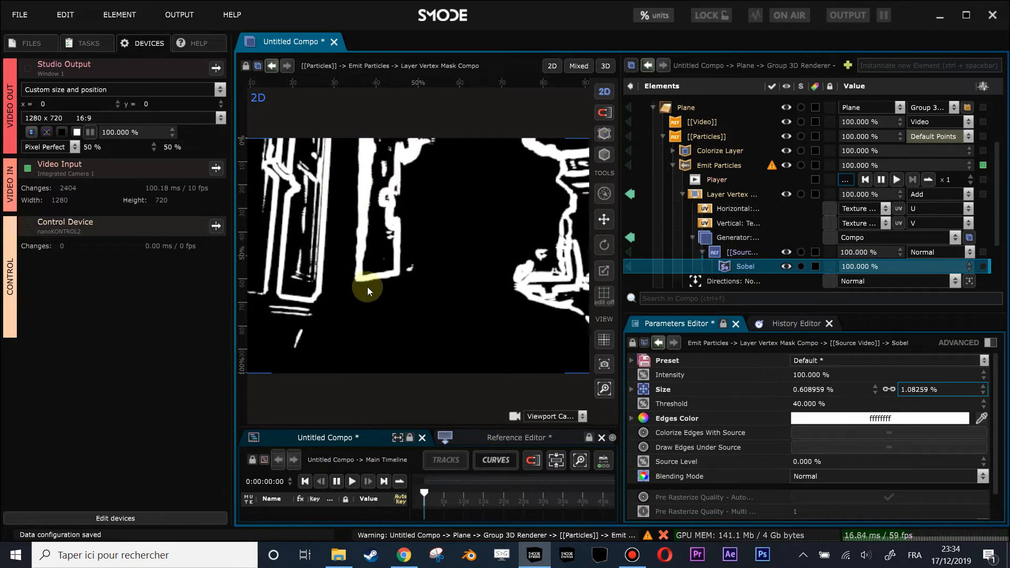
- Show the whole compo in 3D to examine the particles emitted along the video's edges, and hide the Devices panel
{"action": "left_click", "coordinate": [630, 195]}
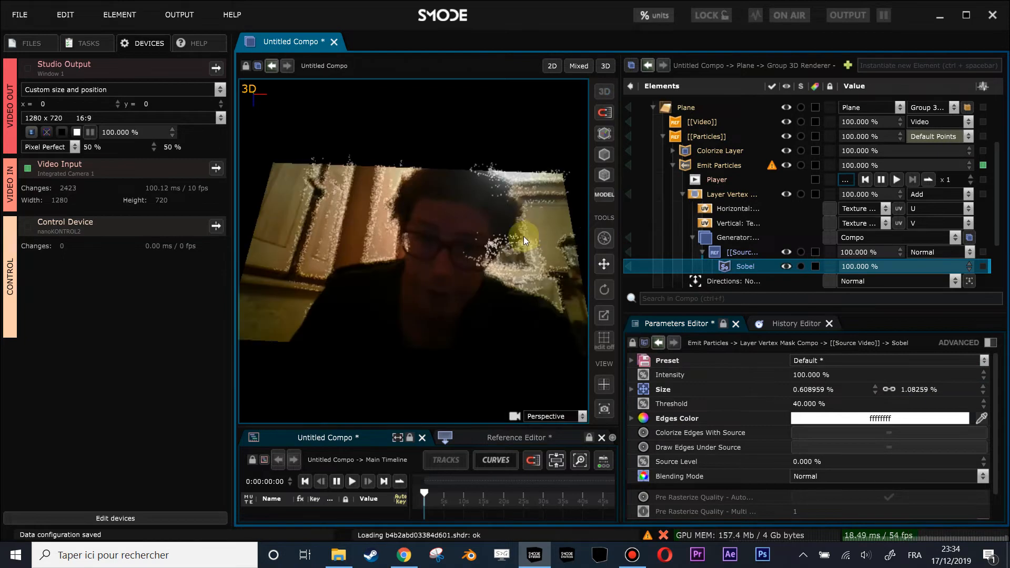
{"action": "left_click_drag", "start_coordinate": [411, 244], "coordinate": [425, 316]}
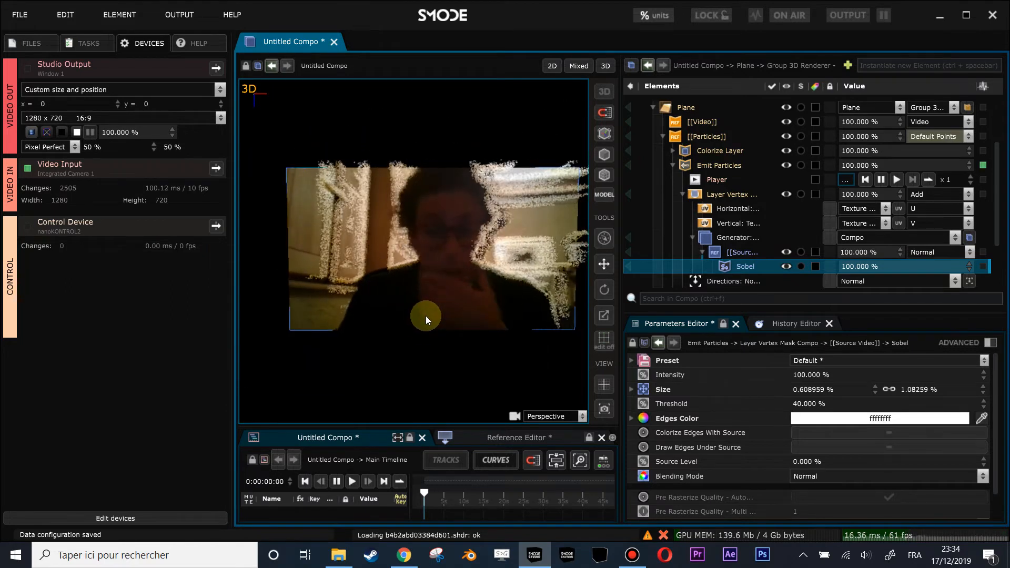
{"action": "scroll", "coordinate": [417, 285], "scroll_direction": "up", "scroll_amount": 3}
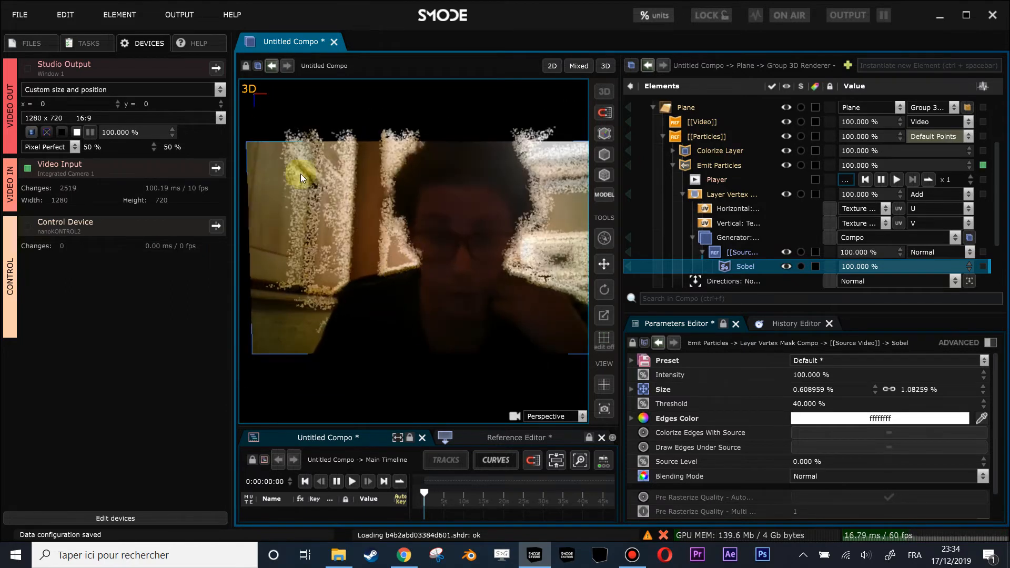
{"action": "left_click", "coordinate": [232, 118]}
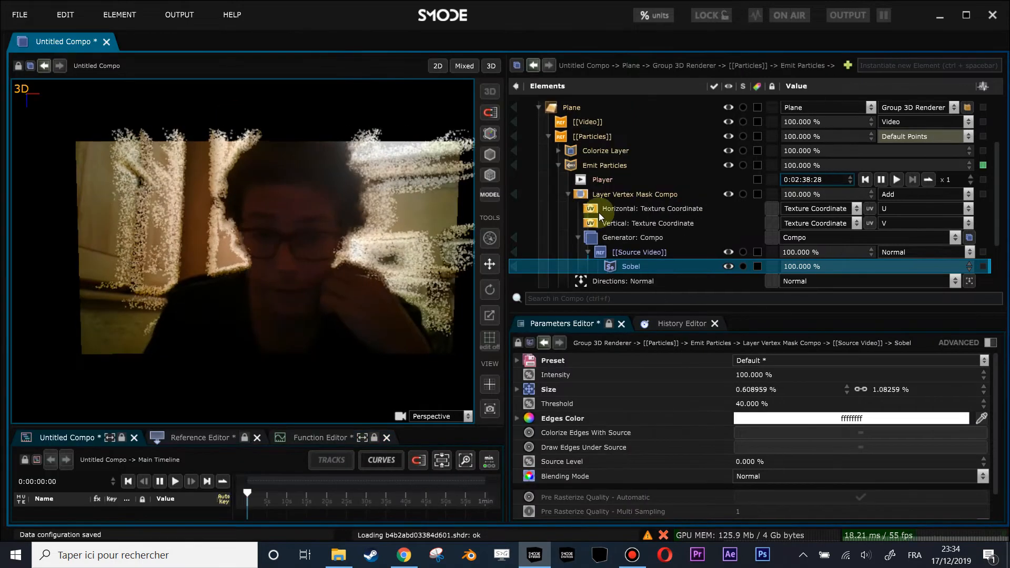
- Set the Emit Particles modifier's Life Time to 0:00:01:00
{"action": "left_click", "coordinate": [568, 194]}
{"action": "left_click", "coordinate": [605, 165]}
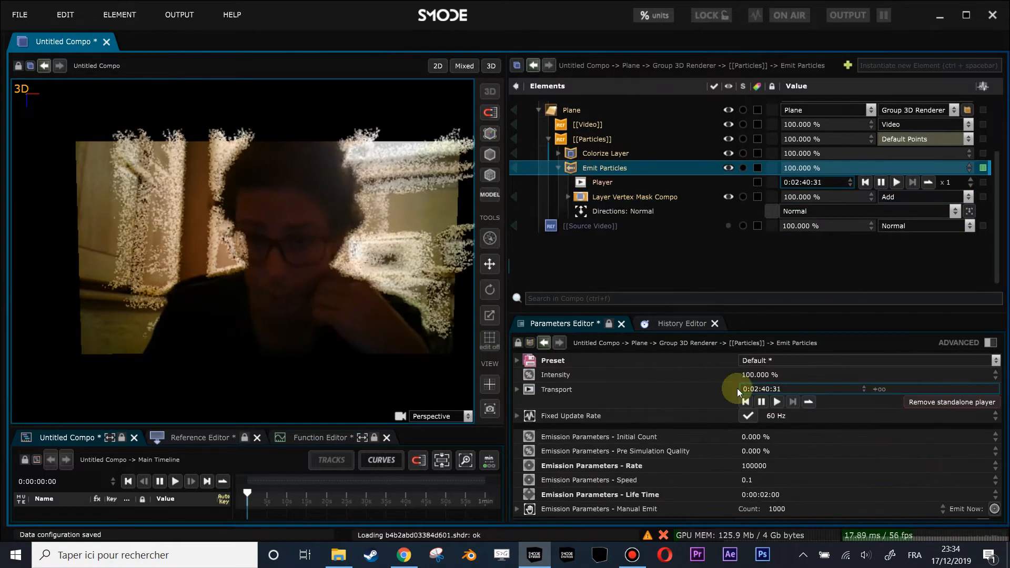
{"action": "double_click", "coordinate": [779, 494]}
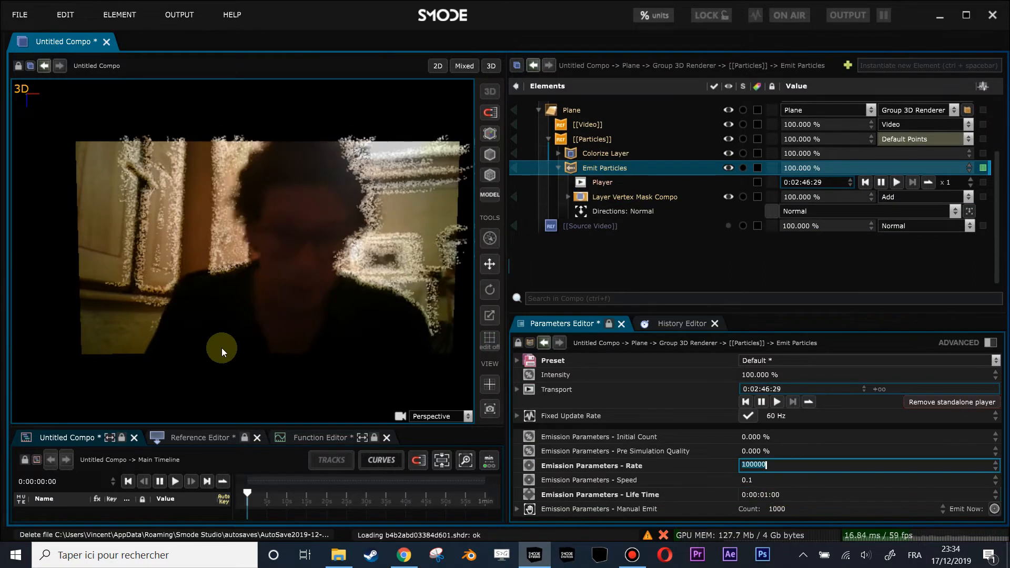
- Add a Normal Map Layer field to Emit Particles and expand it to show its map
{"action": "left_click_drag", "start_coordinate": [505, 258], "coordinate": [548, 256]}
{"action": "scroll", "coordinate": [634, 181], "scroll_direction": "up", "scroll_amount": 2}
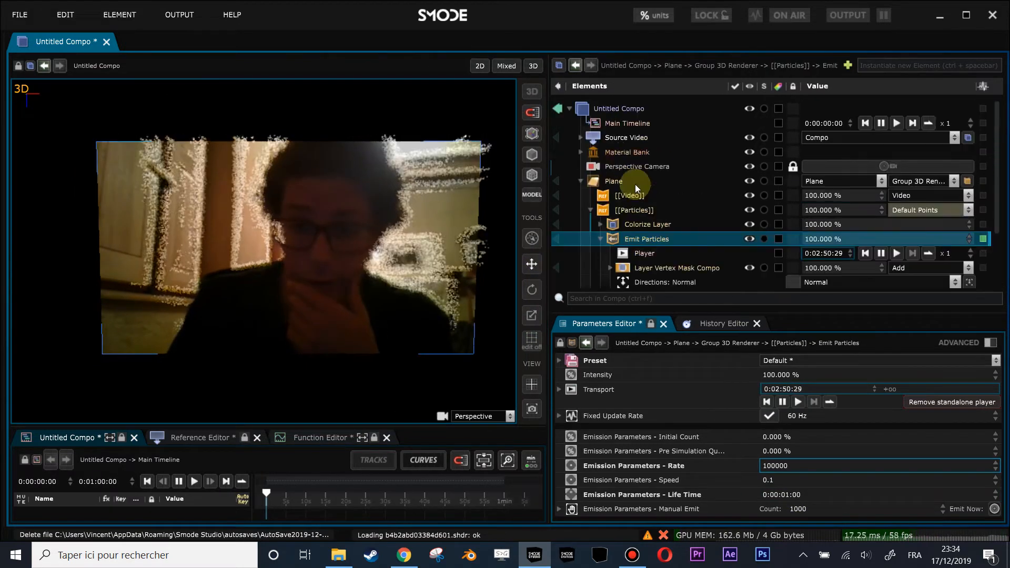
{"action": "left_click_drag", "start_coordinate": [278, 284], "coordinate": [297, 284]}
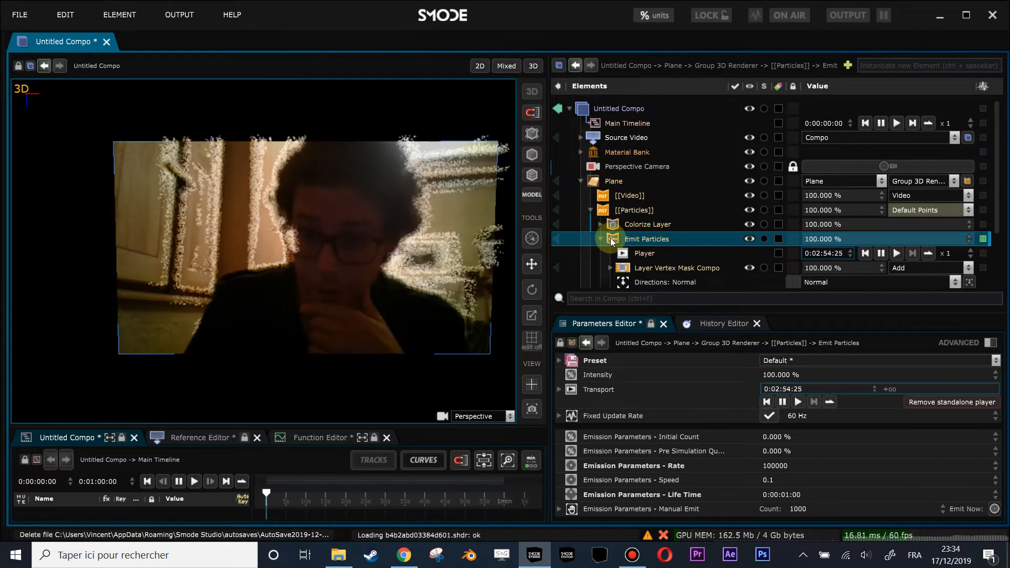
{"action": "scroll", "coordinate": [610, 236], "scroll_direction": "down", "scroll_amount": 2}
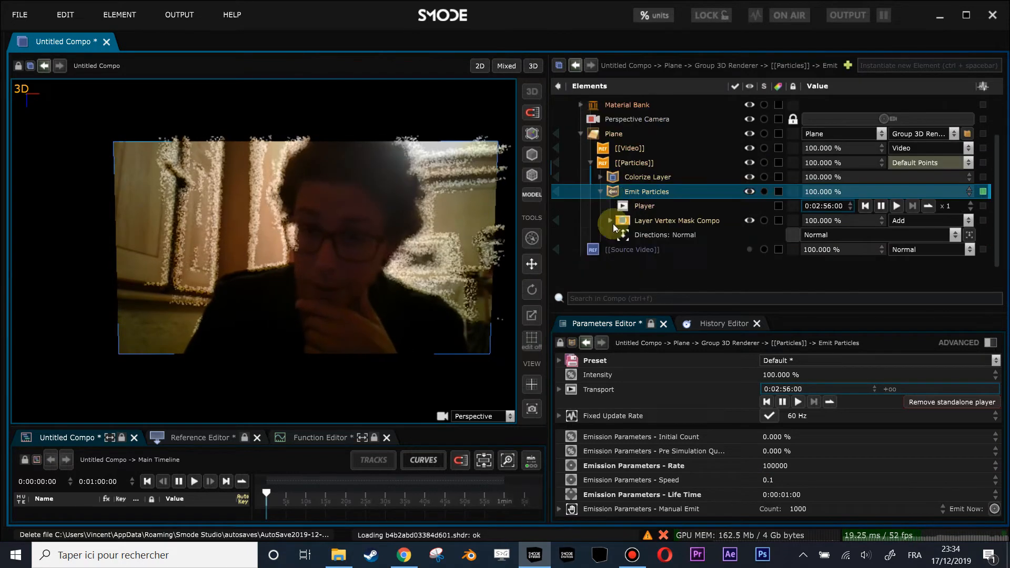
{"action": "right_click", "coordinate": [617, 190]}
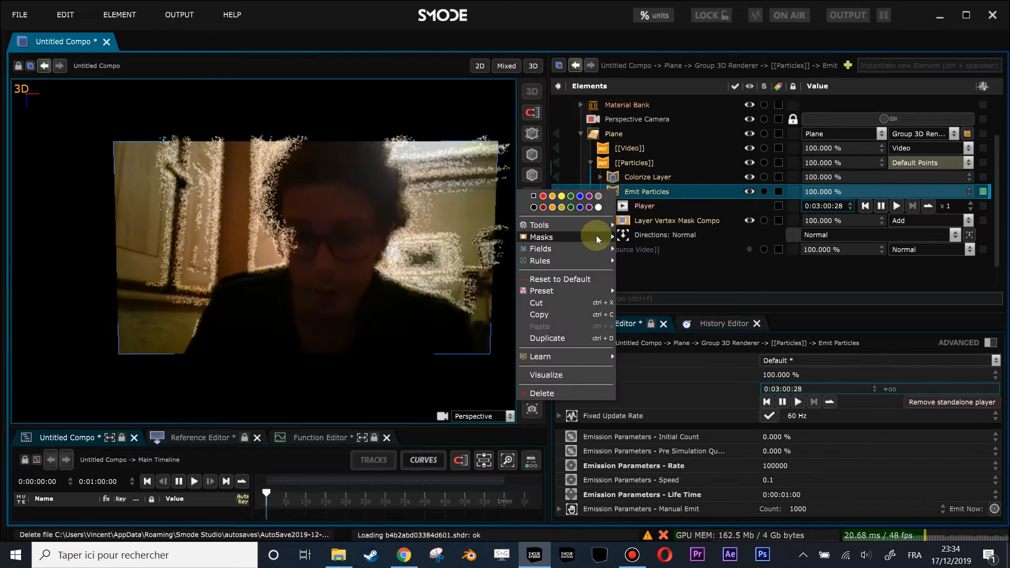
{"action": "mouse_move", "coordinate": [593, 249]}
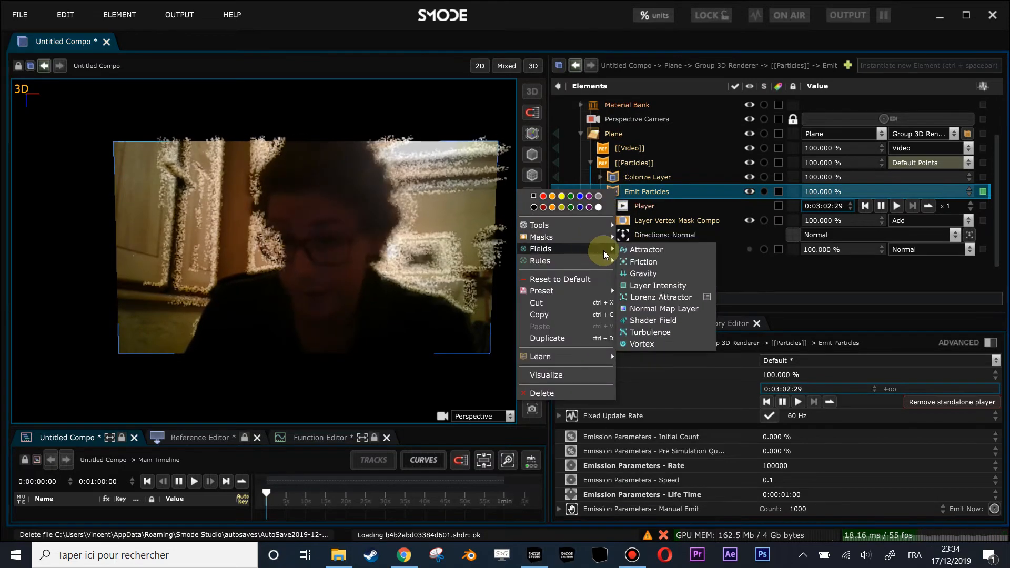
{"action": "left_click", "coordinate": [674, 309]}
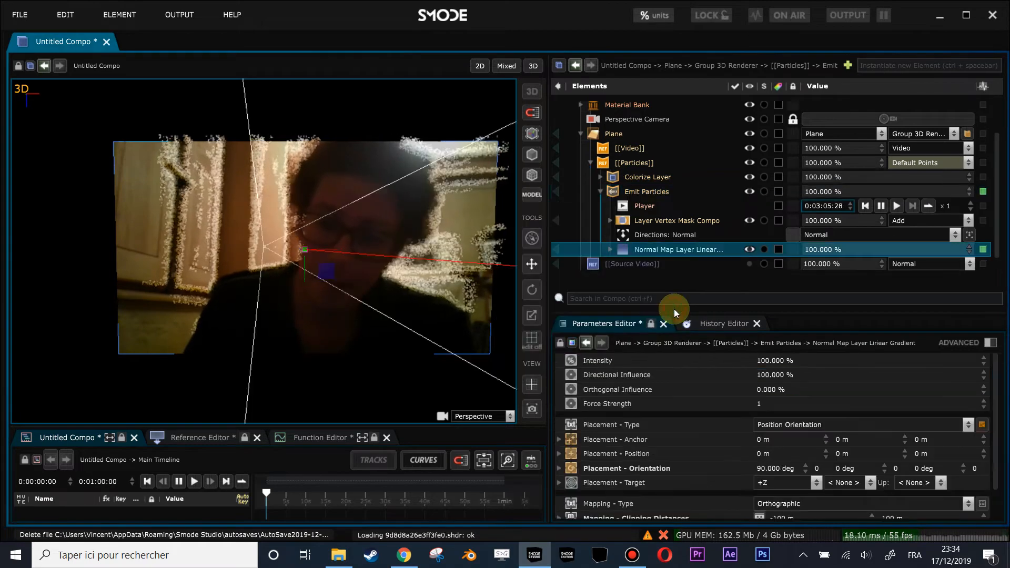
{"action": "left_click", "coordinate": [611, 250]}
- Examine the Normal Map Layer field's placement and mapping parameters and its orientation relative to the plane in 3D
{"action": "left_click_drag", "start_coordinate": [421, 240], "coordinate": [578, 216]}
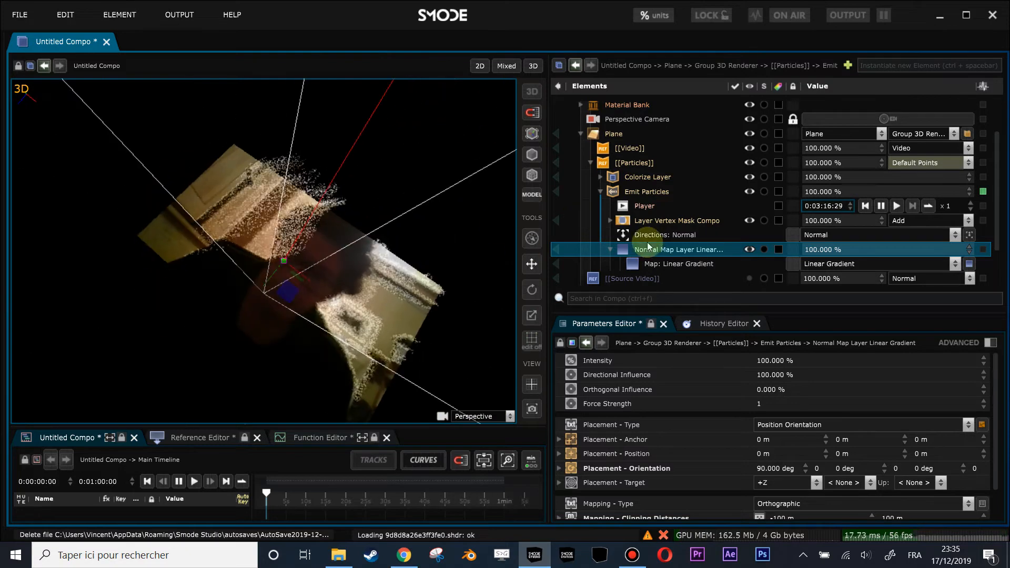
{"action": "left_click", "coordinate": [609, 249]}
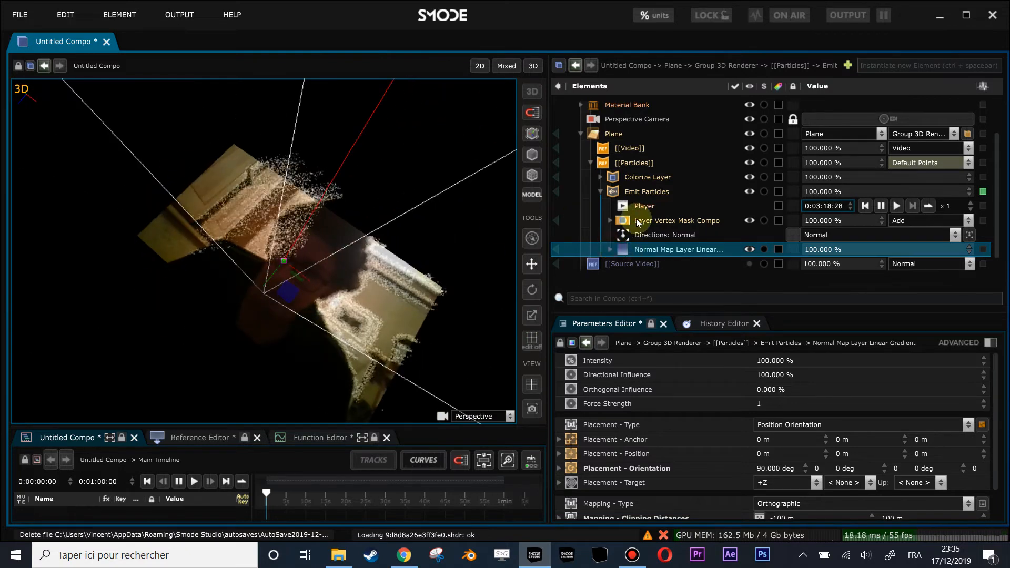
{"action": "left_click", "coordinate": [642, 221]}
{"action": "left_click", "coordinate": [655, 251]}
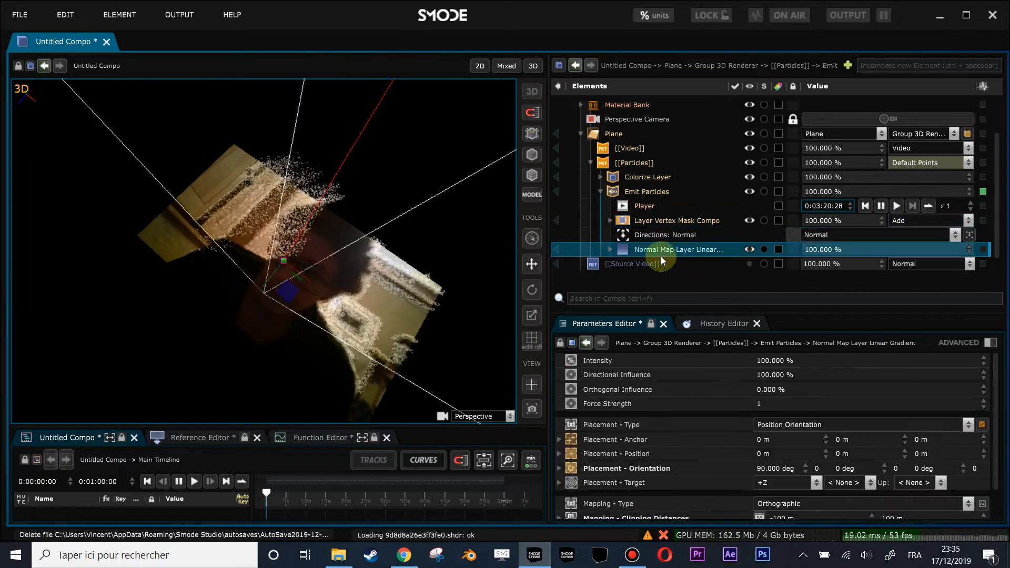
{"action": "scroll", "coordinate": [811, 442], "scroll_direction": "down", "scroll_amount": 2}
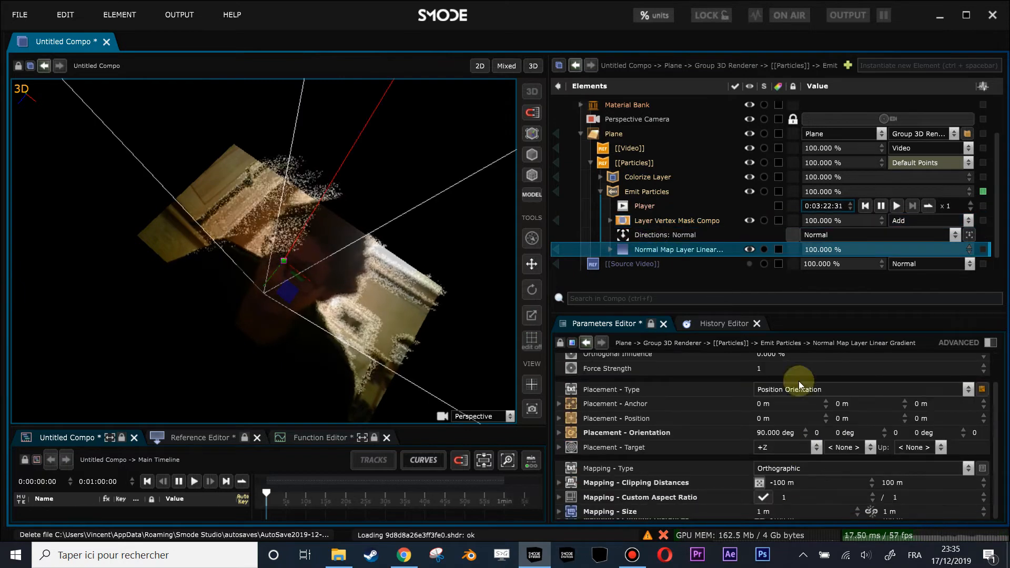
{"action": "left_click_drag", "start_coordinate": [791, 296], "coordinate": [766, 260]}
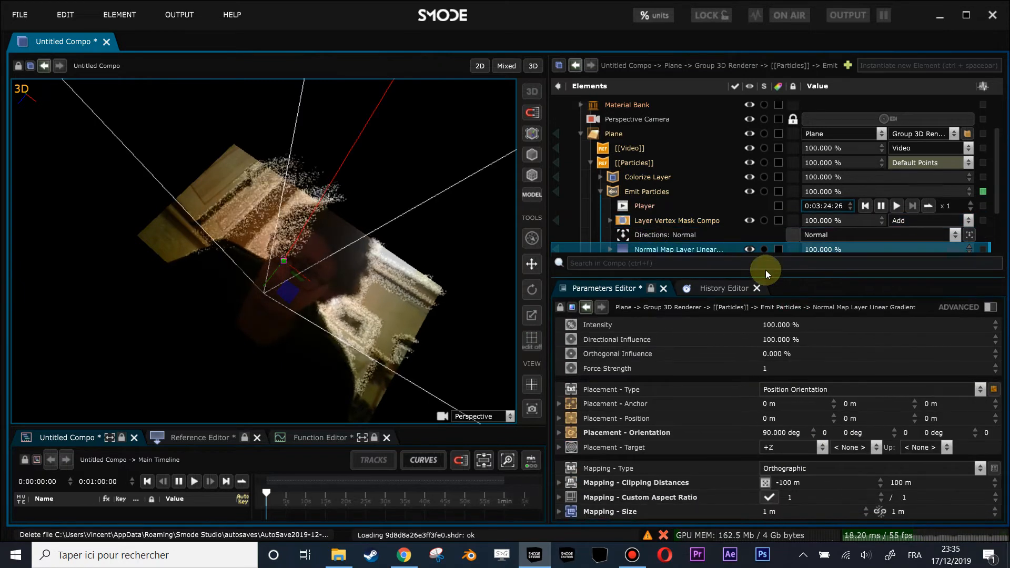
{"action": "scroll", "coordinate": [718, 222], "scroll_direction": "down", "scroll_amount": 3}
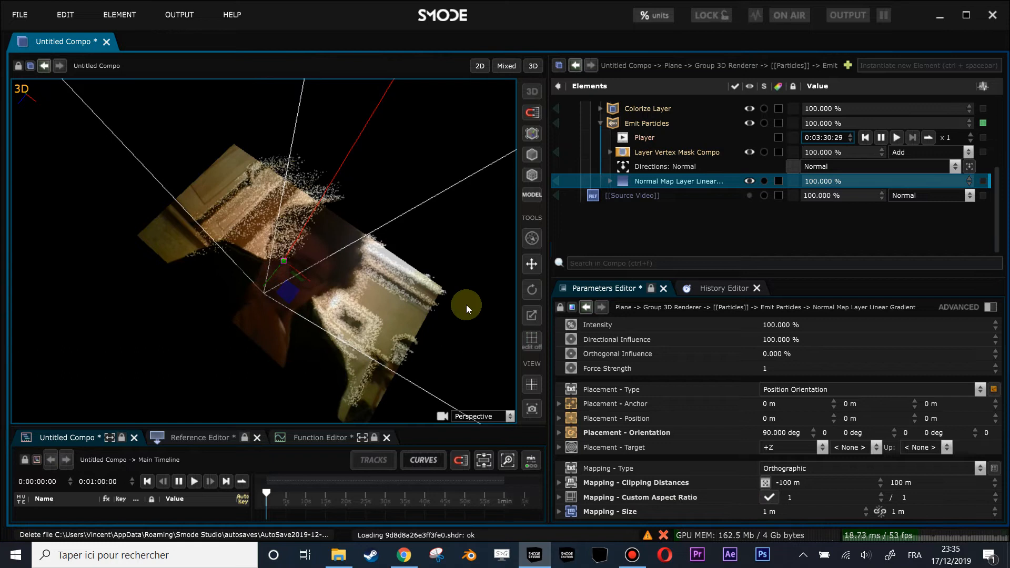
{"action": "left_click_drag", "start_coordinate": [424, 292], "coordinate": [368, 326]}
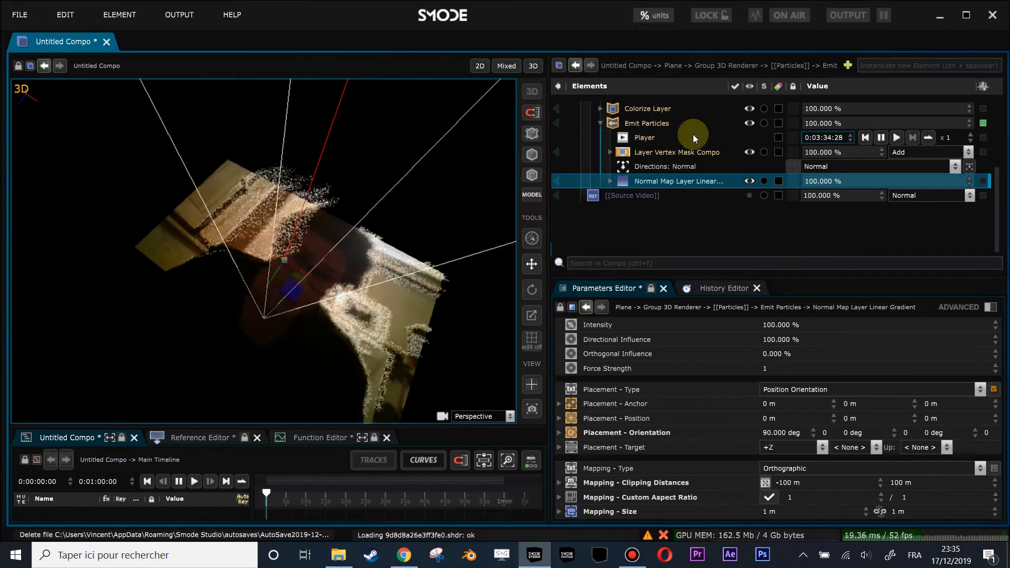
- Copy the plane's size onto the Normal Map Layer field's mapping size and examine the fit in 3D
{"action": "scroll", "coordinate": [689, 139], "scroll_direction": "up", "scroll_amount": 5}
{"action": "left_click", "coordinate": [608, 160]}
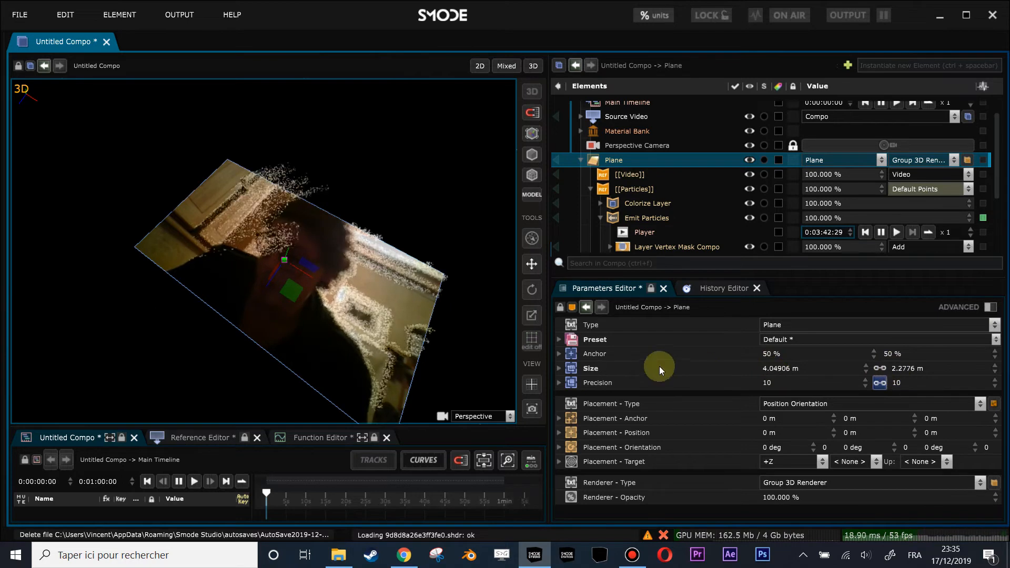
{"action": "right_click", "coordinate": [591, 371]}
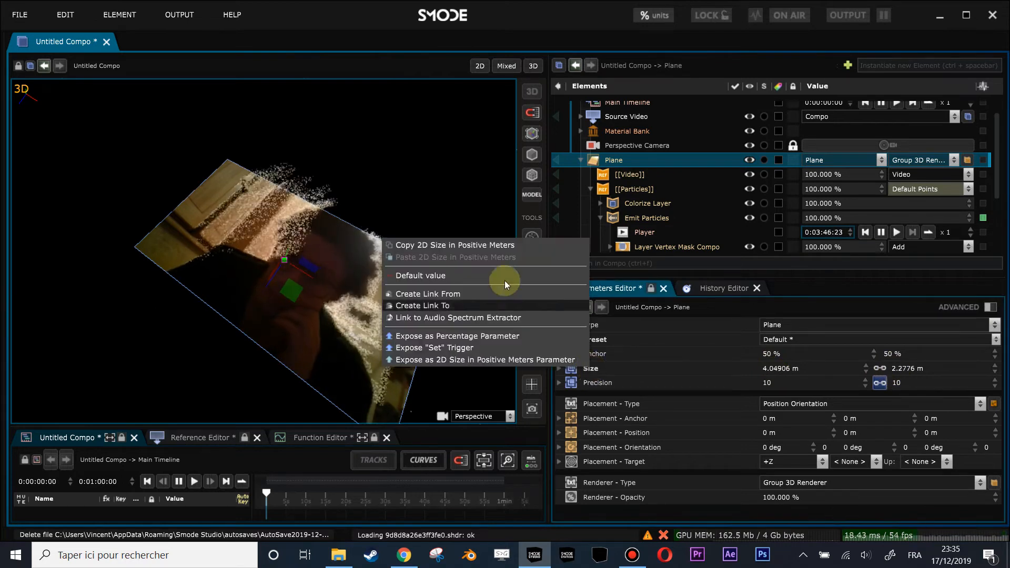
{"action": "left_click", "coordinate": [494, 245]}
{"action": "scroll", "coordinate": [655, 220], "scroll_direction": "down", "scroll_amount": 3}
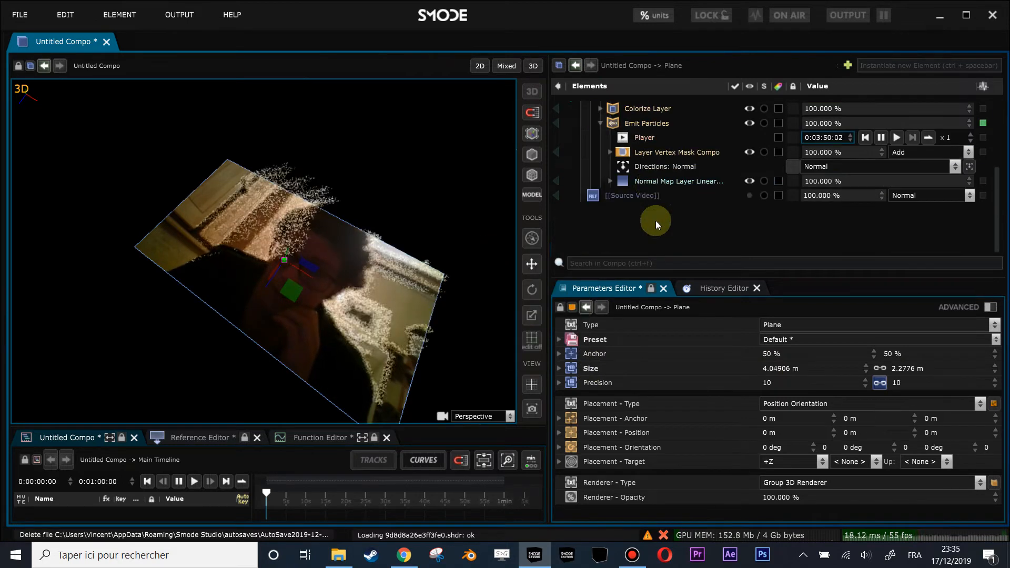
{"action": "left_click", "coordinate": [651, 183]}
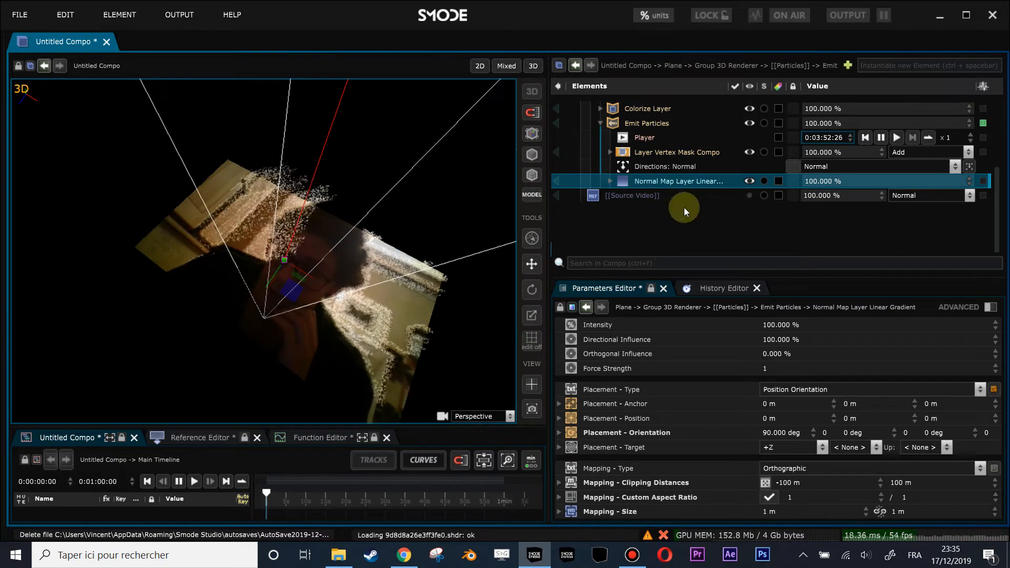
{"action": "right_click", "coordinate": [604, 514]}
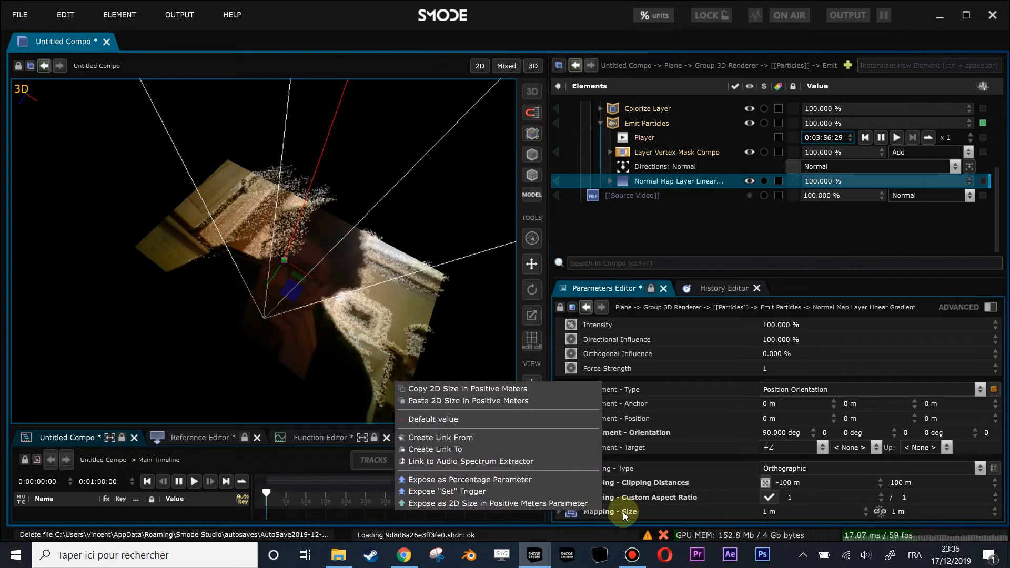
{"action": "left_click", "coordinate": [478, 403]}
{"action": "left_click_drag", "start_coordinate": [313, 285], "coordinate": [413, 197]}
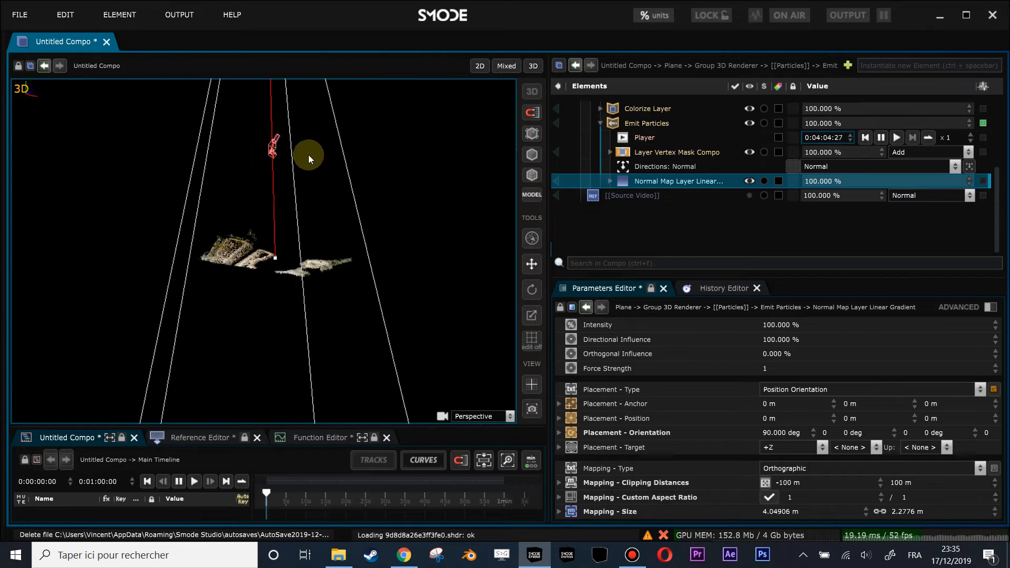
{"action": "left_click_drag", "start_coordinate": [145, 212], "coordinate": [151, 271]}
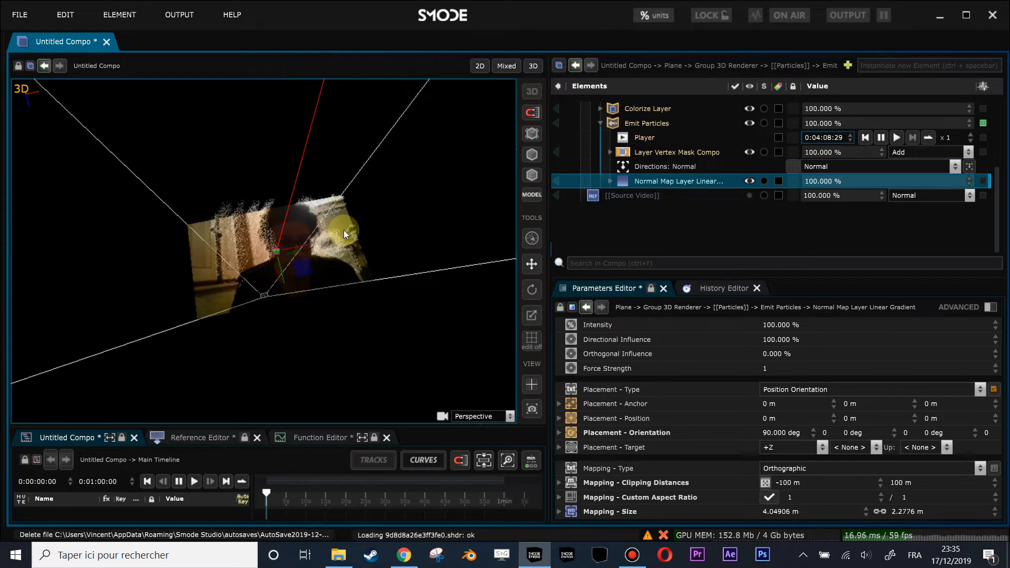
{"action": "left_click_drag", "start_coordinate": [295, 262], "coordinate": [559, 221]}
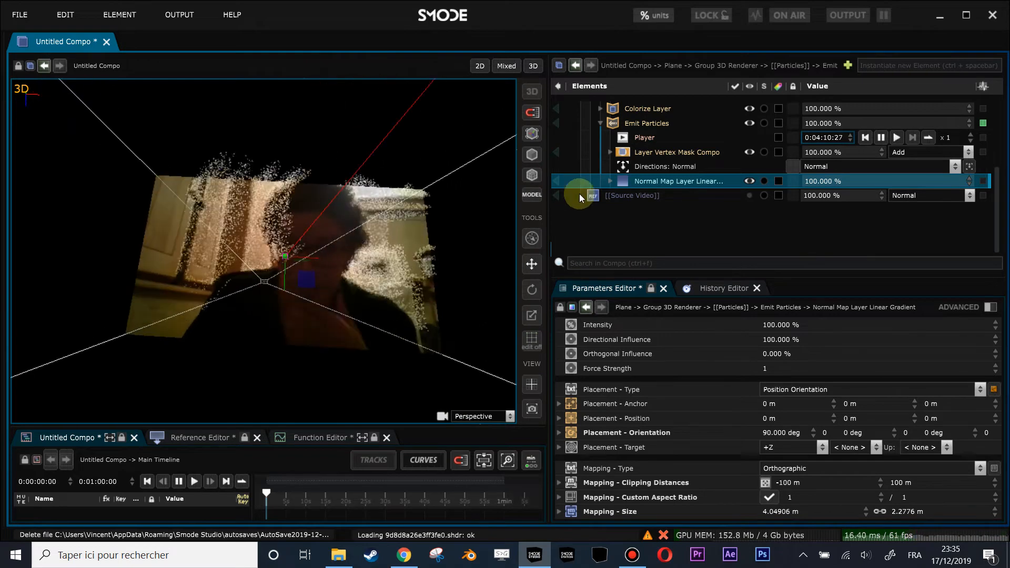
- Expand the Normal Map Layer field, preview its Linear Gradient map on its own, and return to the compo view
{"action": "left_click", "coordinate": [619, 187]}
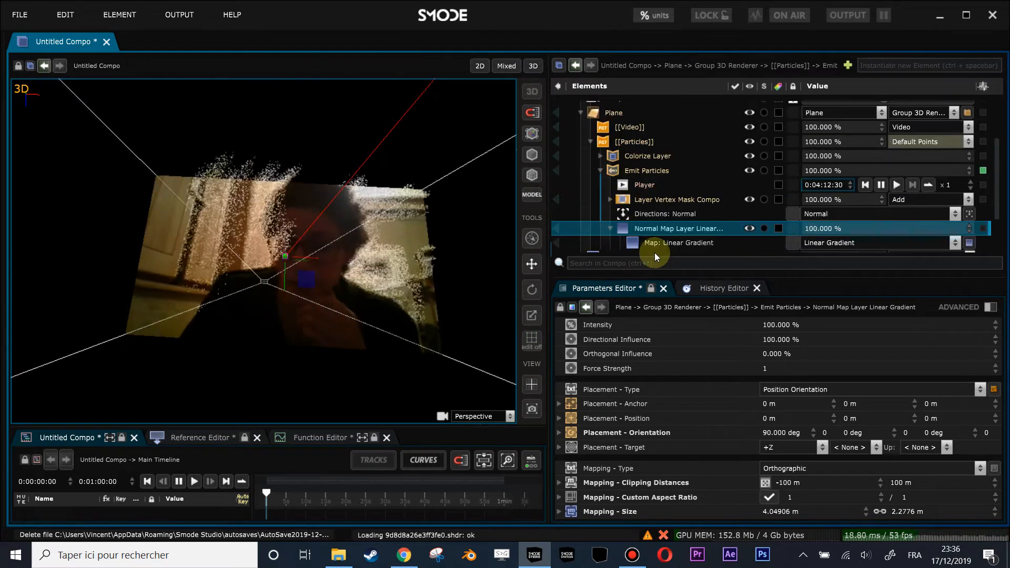
{"action": "left_click", "coordinate": [656, 249]}
{"action": "left_click", "coordinate": [560, 242]}
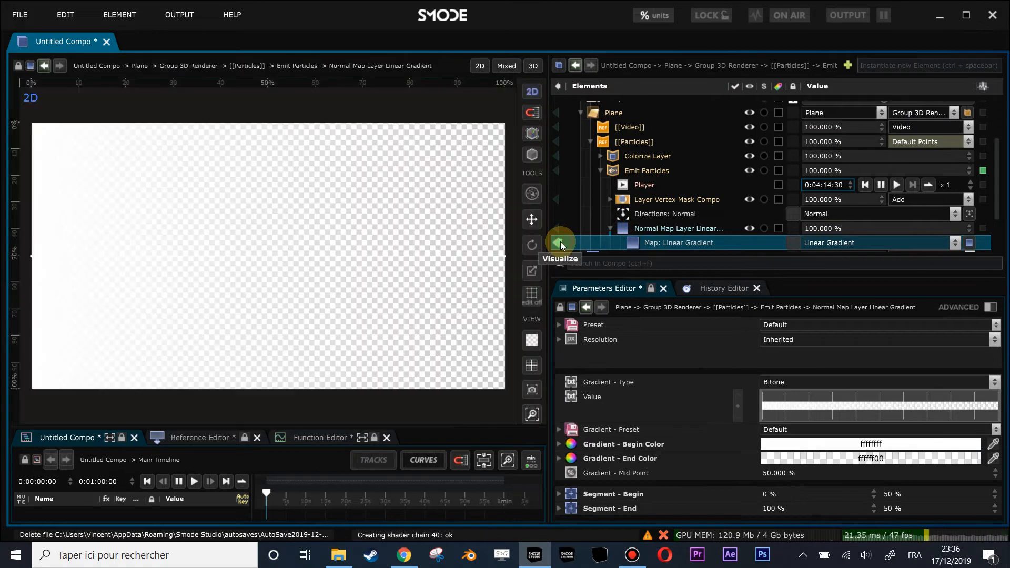
{"action": "left_click", "coordinate": [561, 242]}
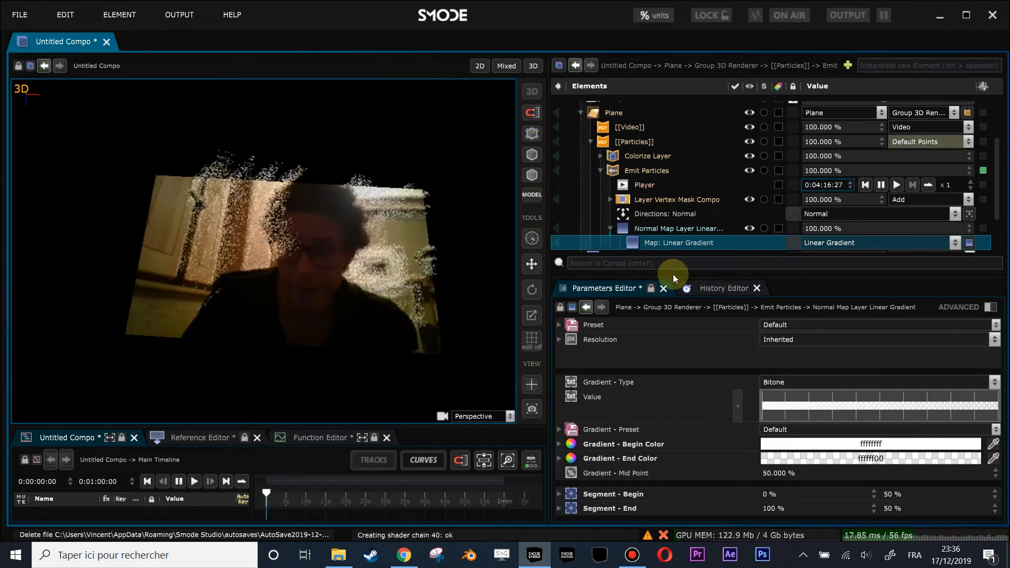
- Replace the Normal Map Layer field's Linear Gradient map with a reference to Source Video
{"action": "left_click_drag", "start_coordinate": [674, 273], "coordinate": [671, 355]}
{"action": "scroll", "coordinate": [611, 200], "scroll_direction": "up", "scroll_amount": 3}
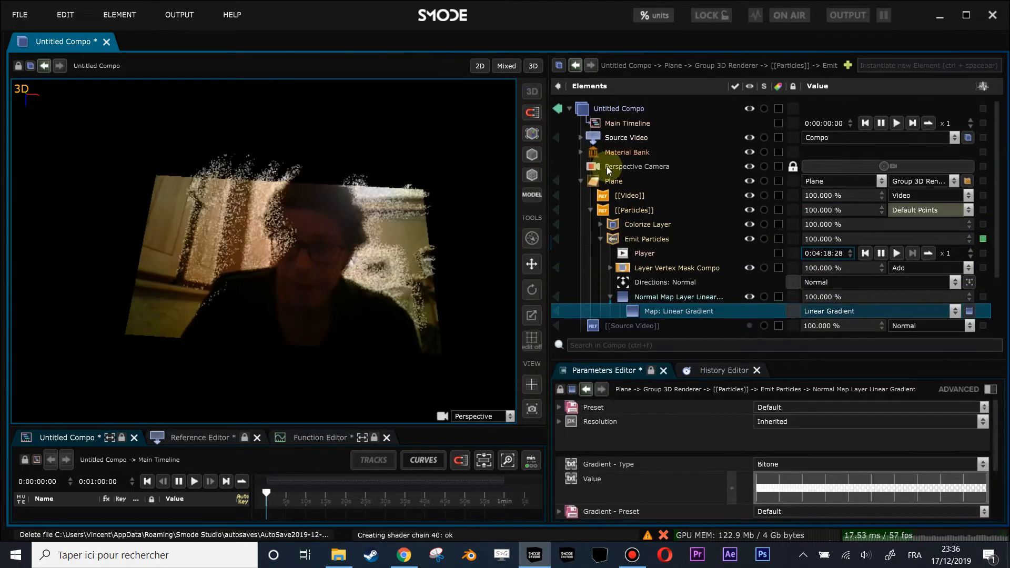
{"action": "left_click_drag", "start_coordinate": [606, 138], "coordinate": [666, 308]}
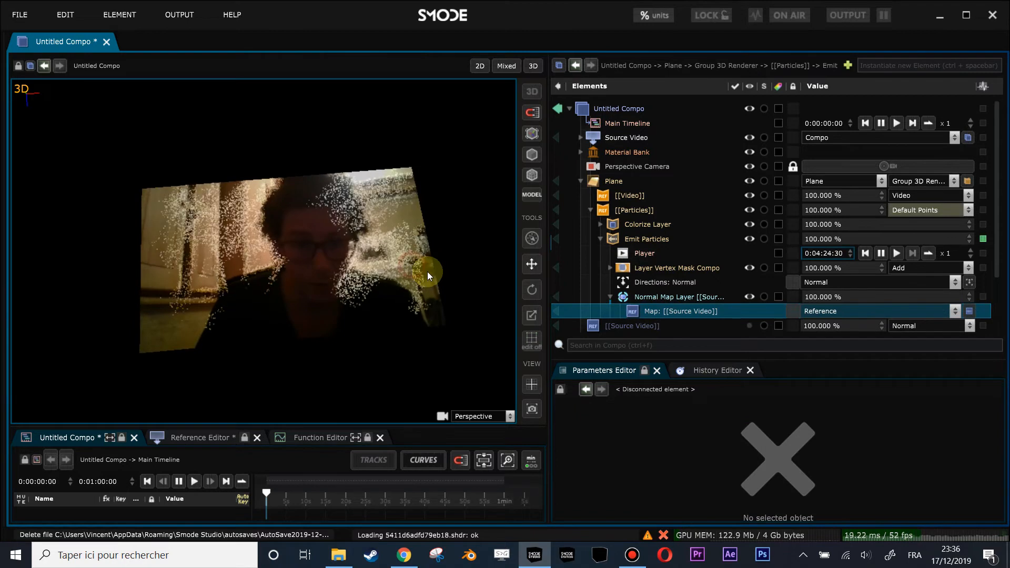
{"action": "left_click_drag", "start_coordinate": [368, 251], "coordinate": [339, 260]}
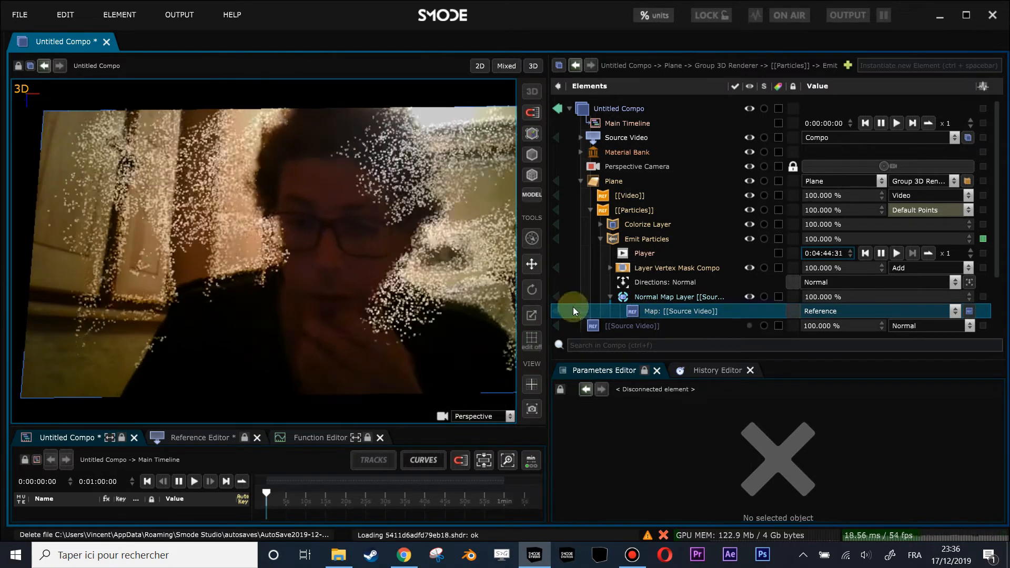
- Browse the Standard Pack's Seamless Textures 512 folder and preview Briques 02_NRM.png as a normal map example, closing it when done
{"action": "left_click", "coordinate": [3, 169]}
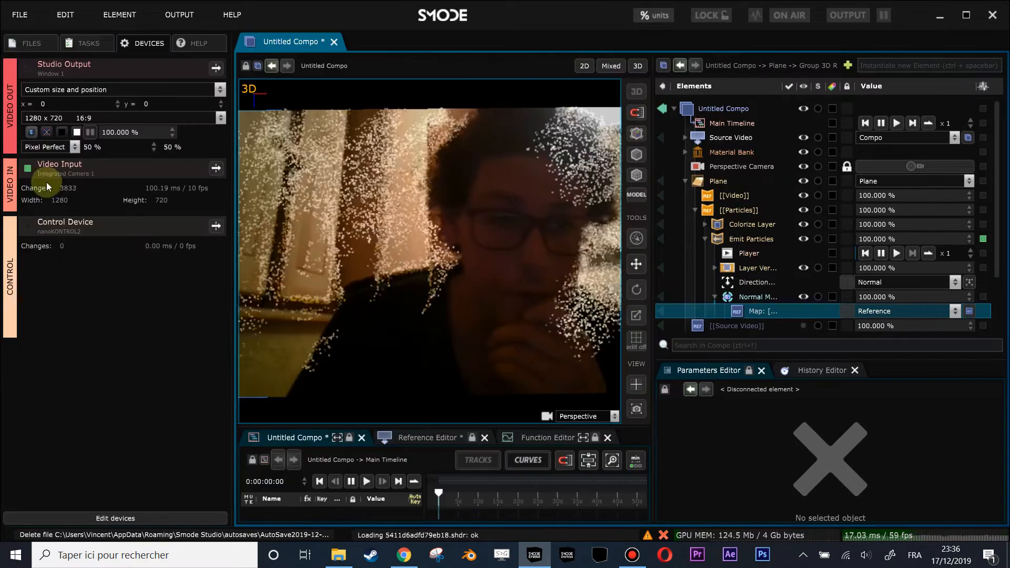
{"action": "left_click", "coordinate": [29, 43]}
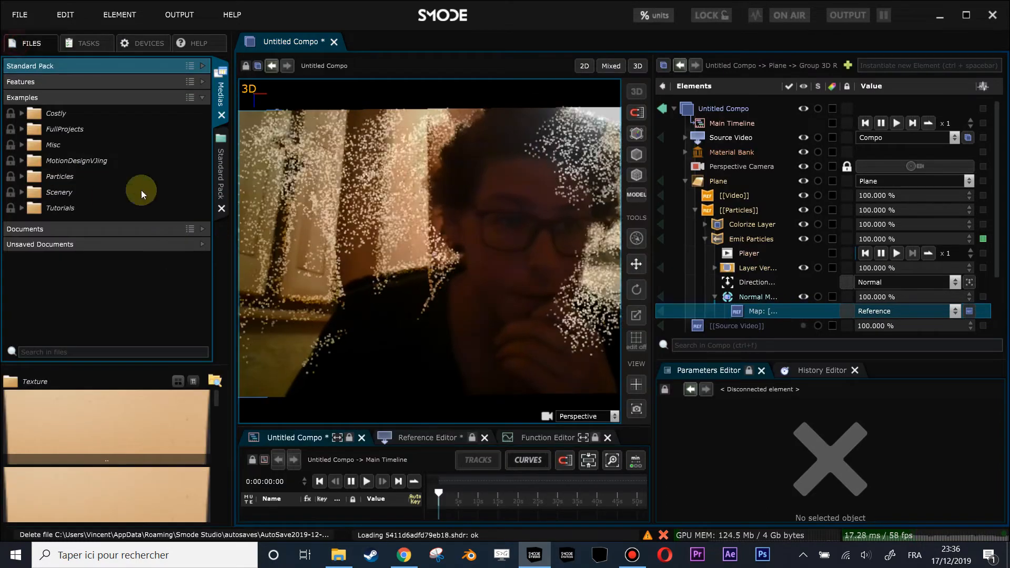
{"action": "left_click", "coordinate": [221, 163]}
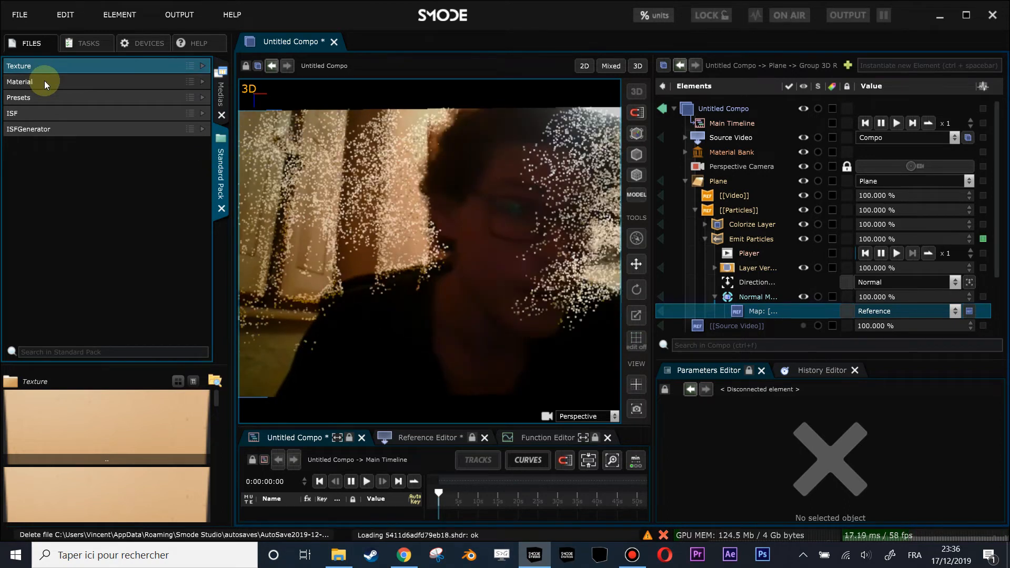
{"action": "left_click", "coordinate": [222, 165]}
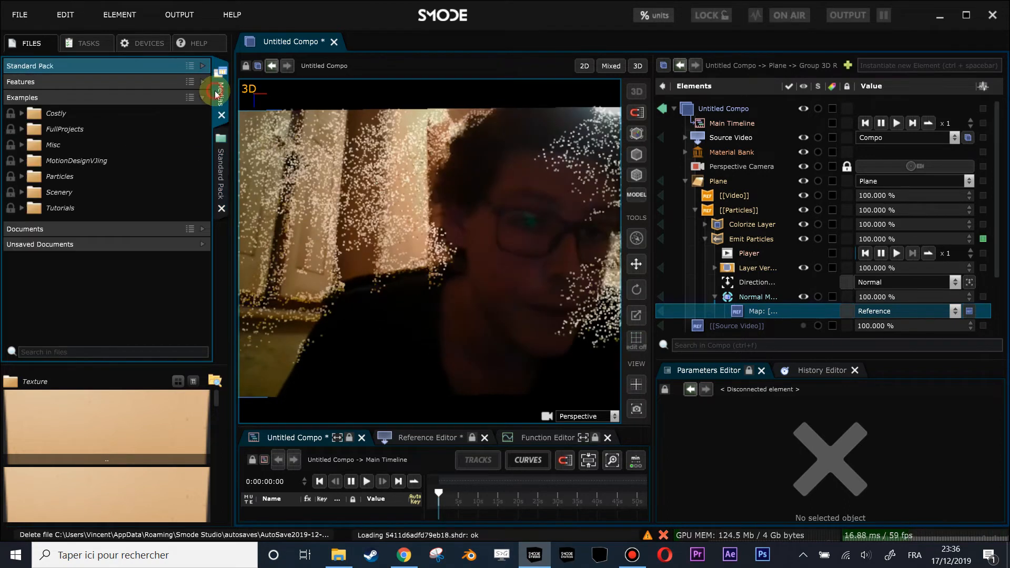
{"action": "left_click", "coordinate": [223, 165]}
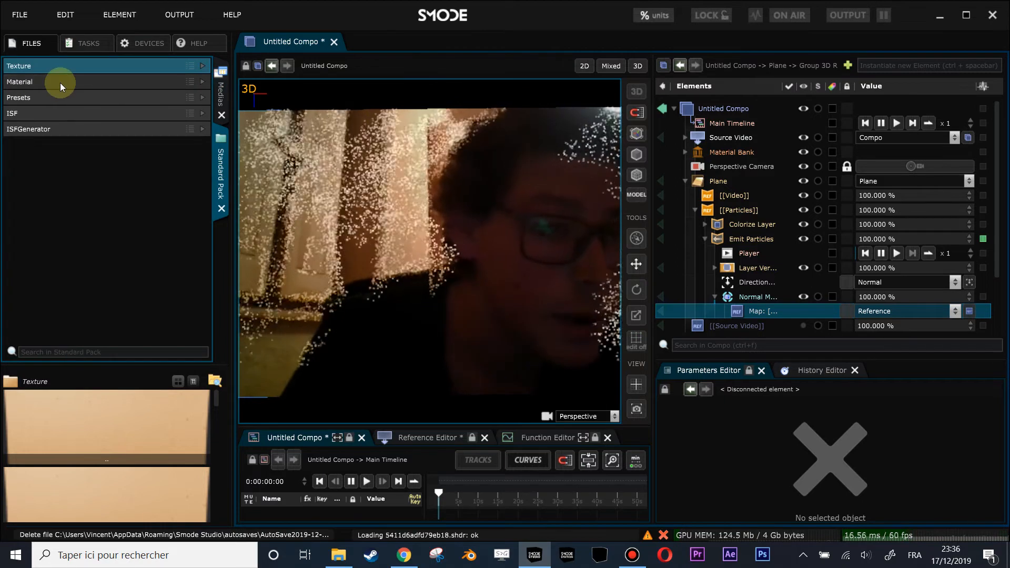
{"action": "left_click", "coordinate": [65, 65]}
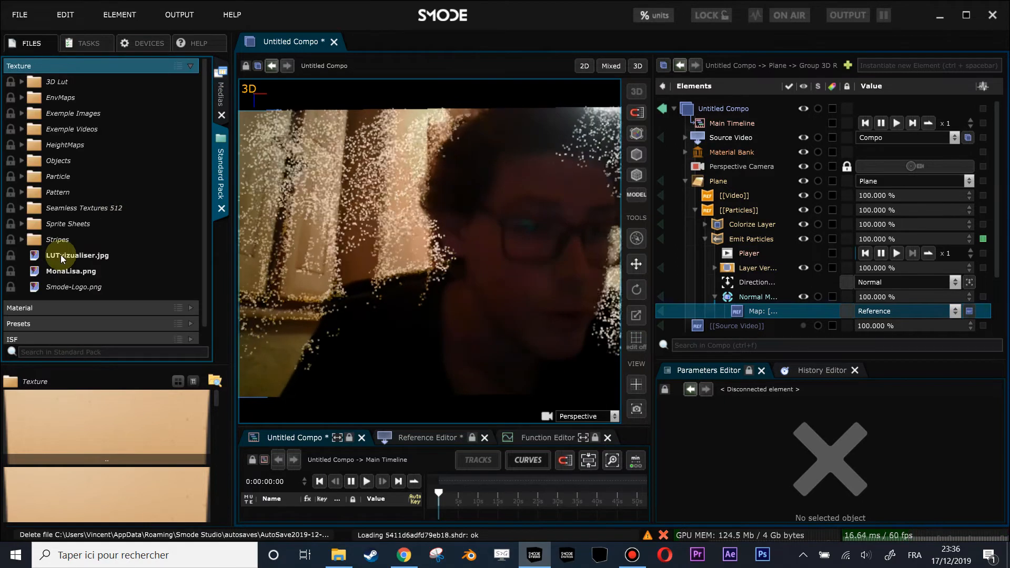
{"action": "left_click", "coordinate": [55, 208]}
{"action": "left_click_drag", "start_coordinate": [120, 363], "coordinate": [113, 176]}
{"action": "scroll", "coordinate": [86, 388], "scroll_direction": "down", "scroll_amount": 10}
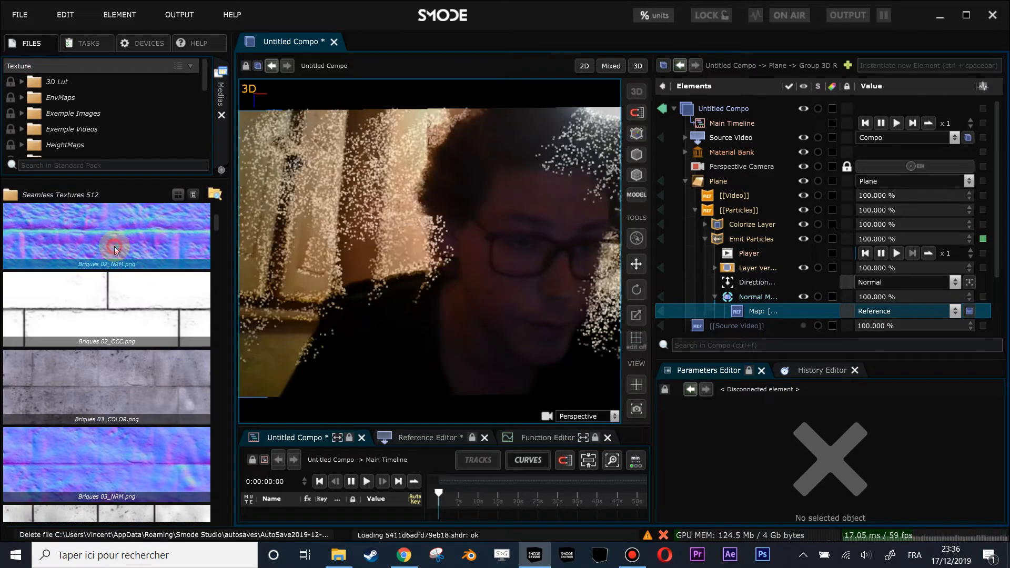
{"action": "double_click", "coordinate": [114, 246]}
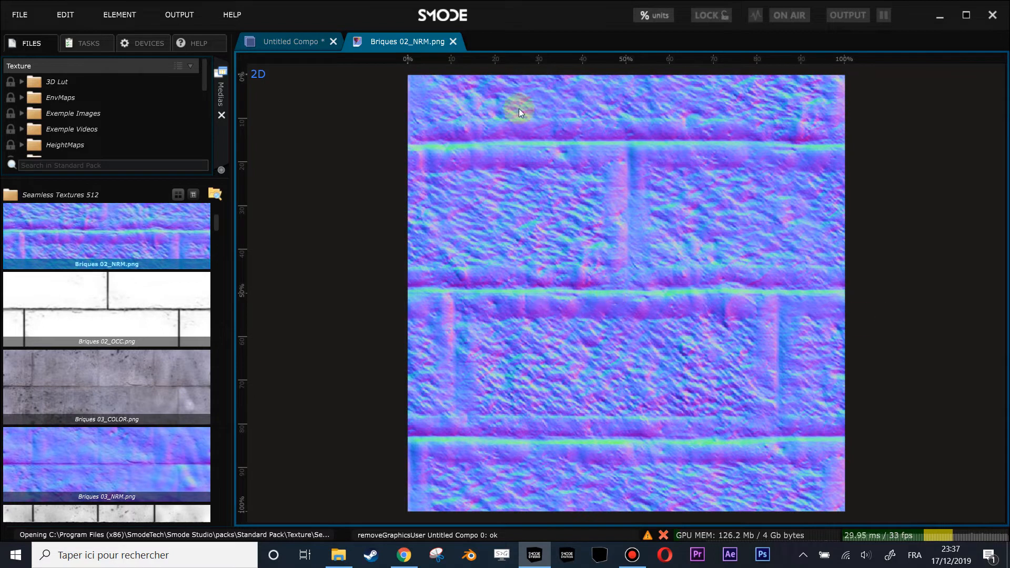
{"action": "left_click", "coordinate": [454, 41]}
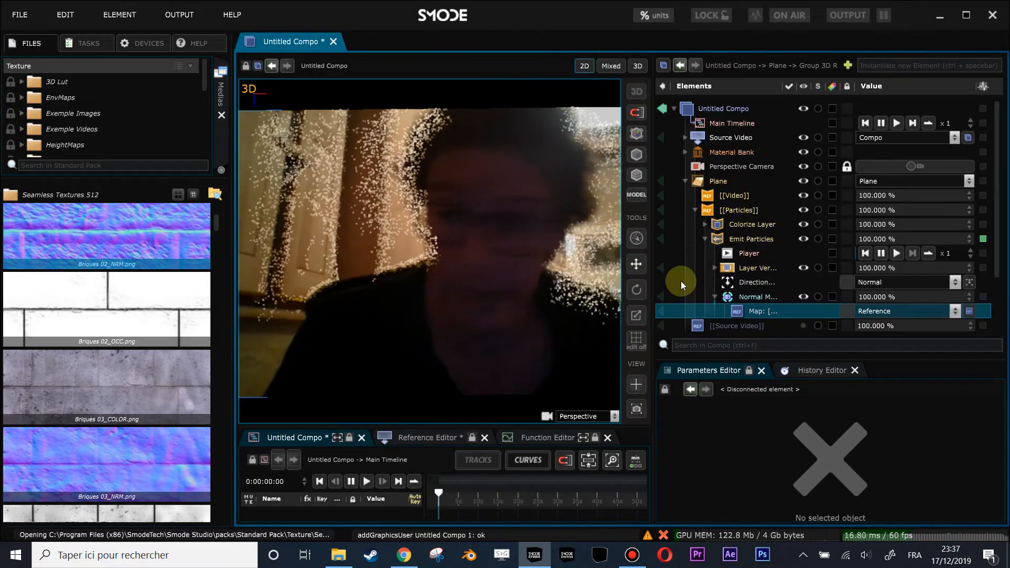
- Visualize the field's Source Video map on its own and add an Optical Flow modifier to it
{"action": "left_click", "coordinate": [661, 311]}
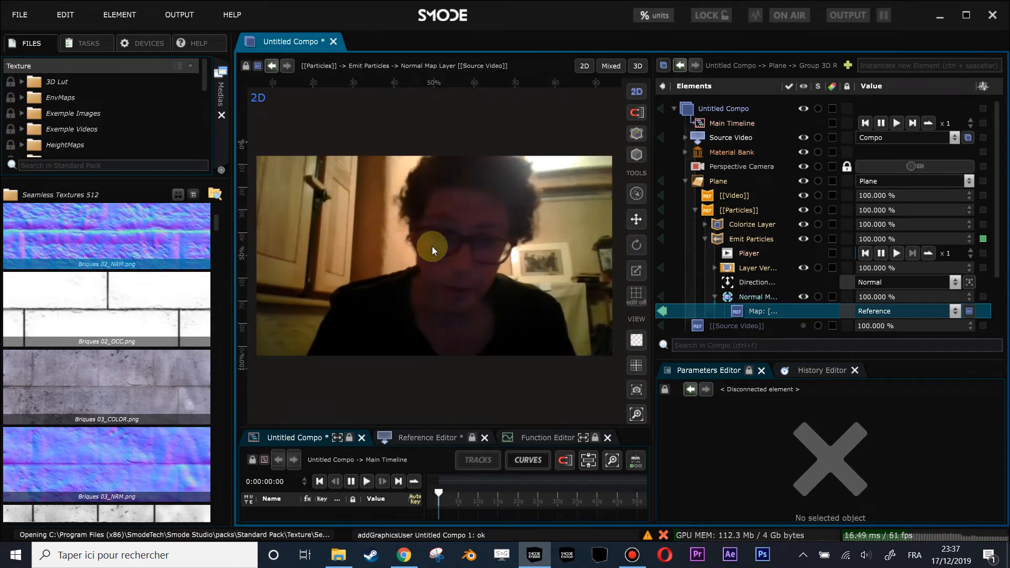
{"action": "scroll", "coordinate": [432, 246], "scroll_direction": "up", "scroll_amount": 1}
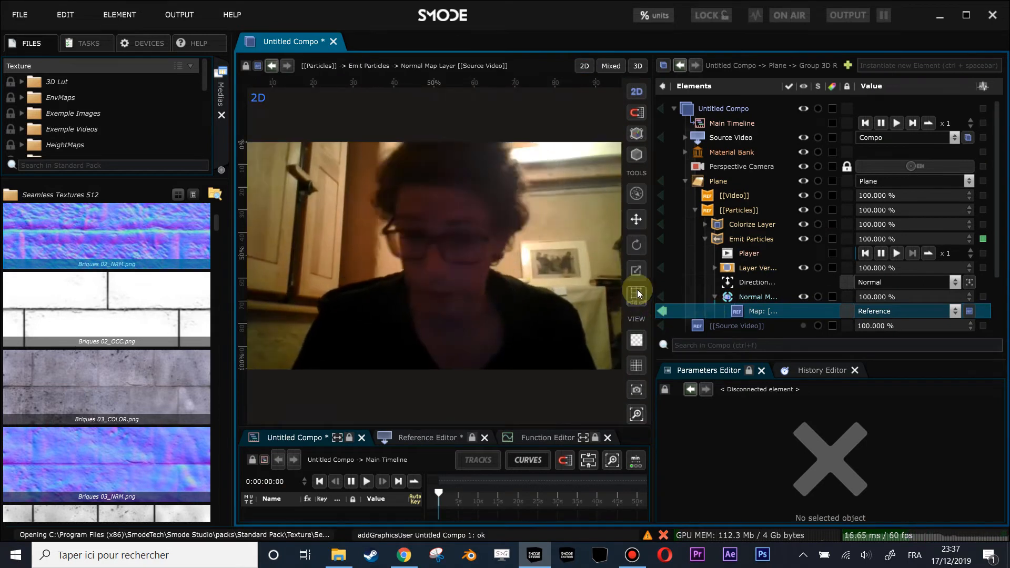
{"action": "left_click_drag", "start_coordinate": [582, 268], "coordinate": [491, 268]}
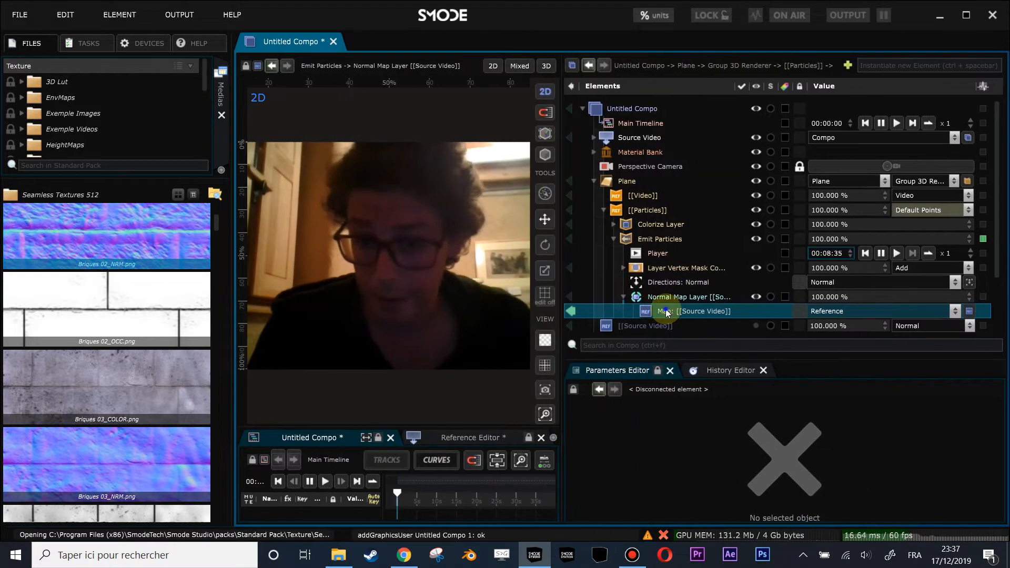
{"action": "right_click", "coordinate": [663, 304]}
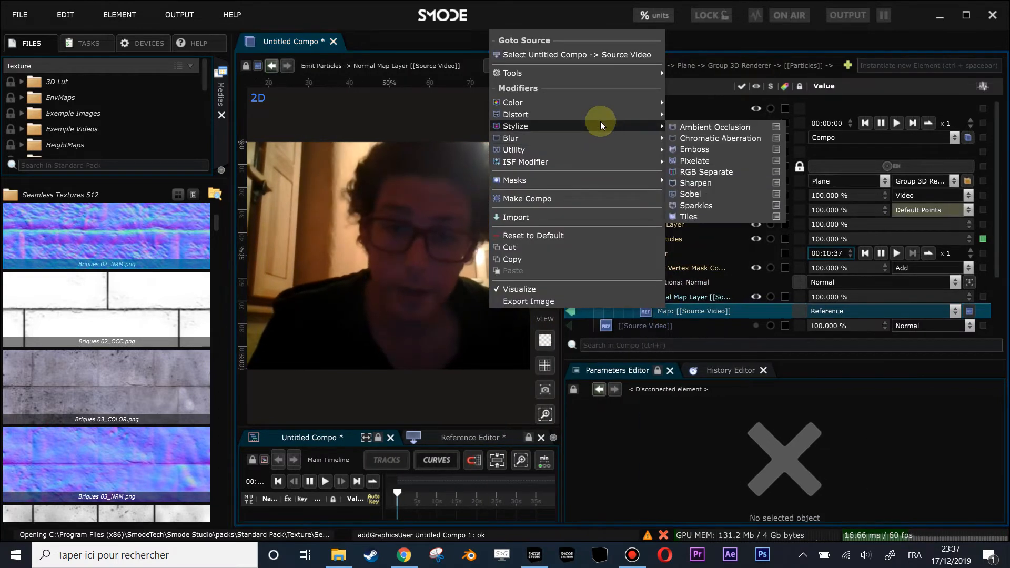
{"action": "mouse_move", "coordinate": [589, 149]}
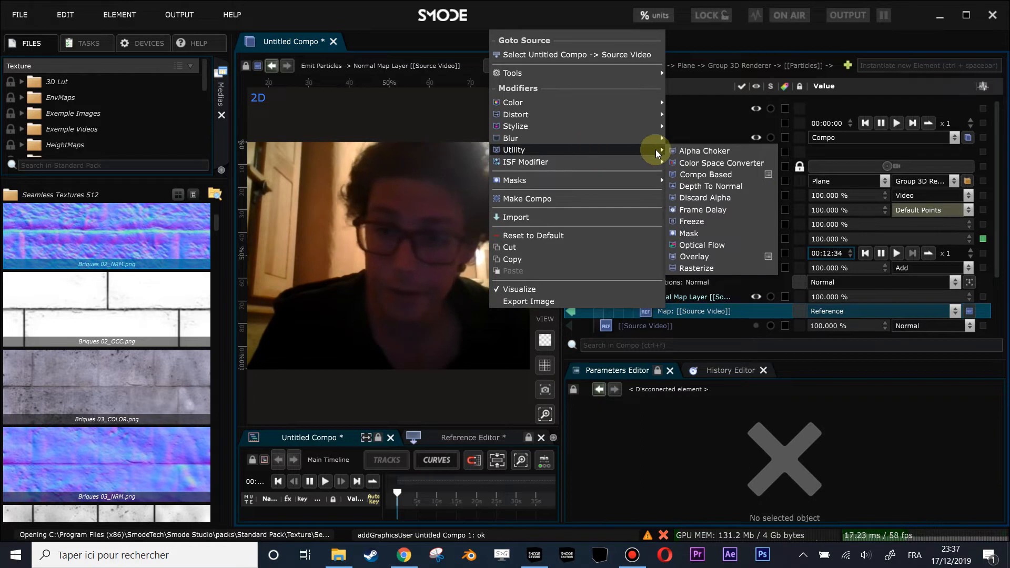
{"action": "left_click", "coordinate": [733, 247]}
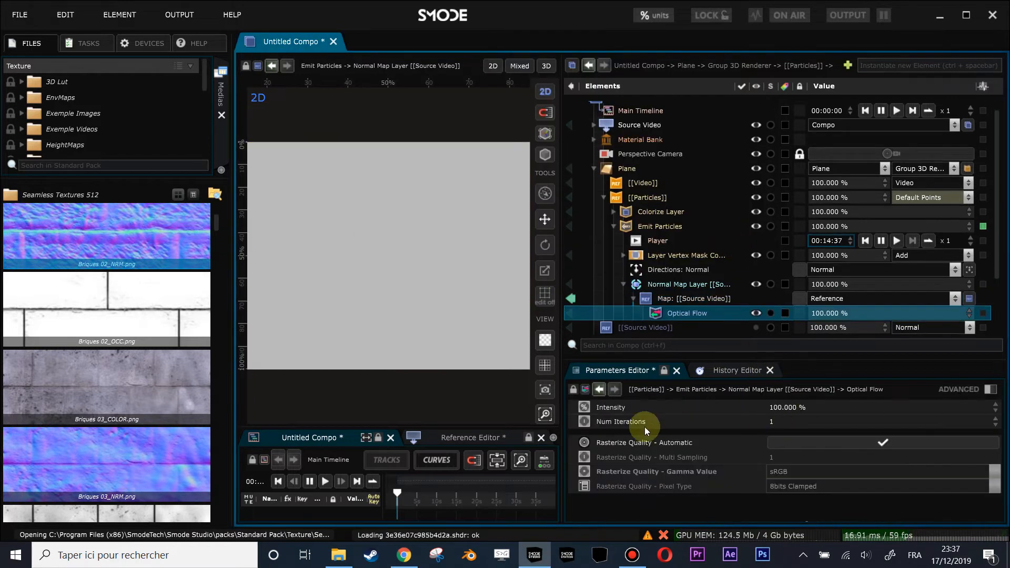
- Set the Optical Flow modifier's Num Iterations to 10, and hide the file browser to give the viewer more room
{"action": "left_click", "coordinate": [633, 429]}
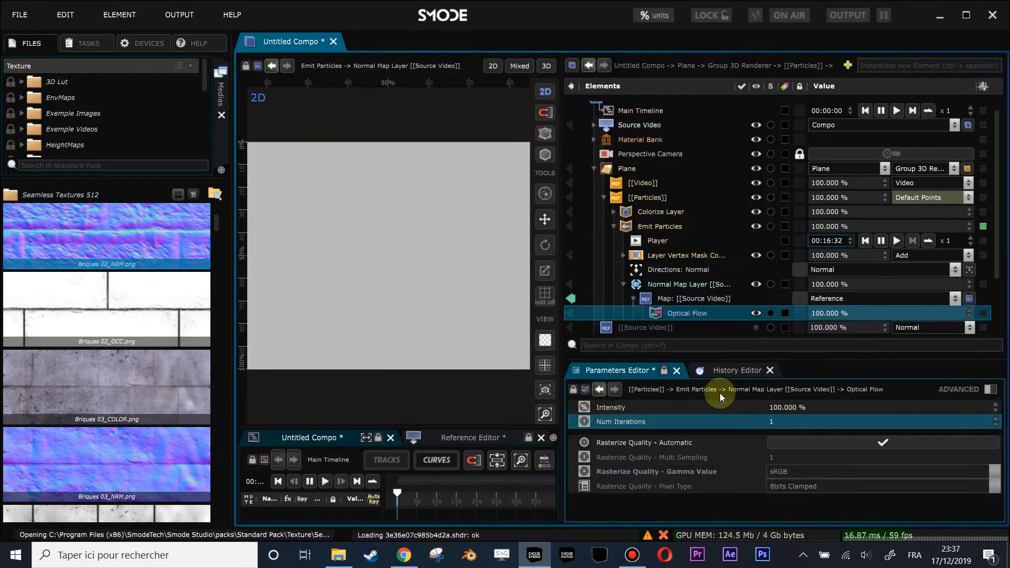
{"action": "left_click", "coordinate": [231, 267]}
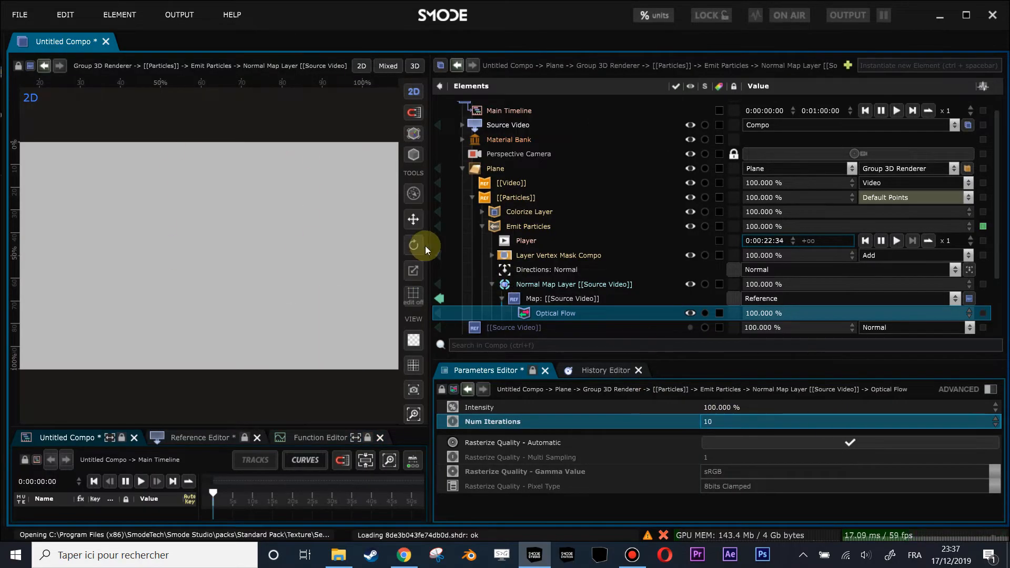
{"action": "left_click_drag", "start_coordinate": [429, 245], "coordinate": [559, 241]}
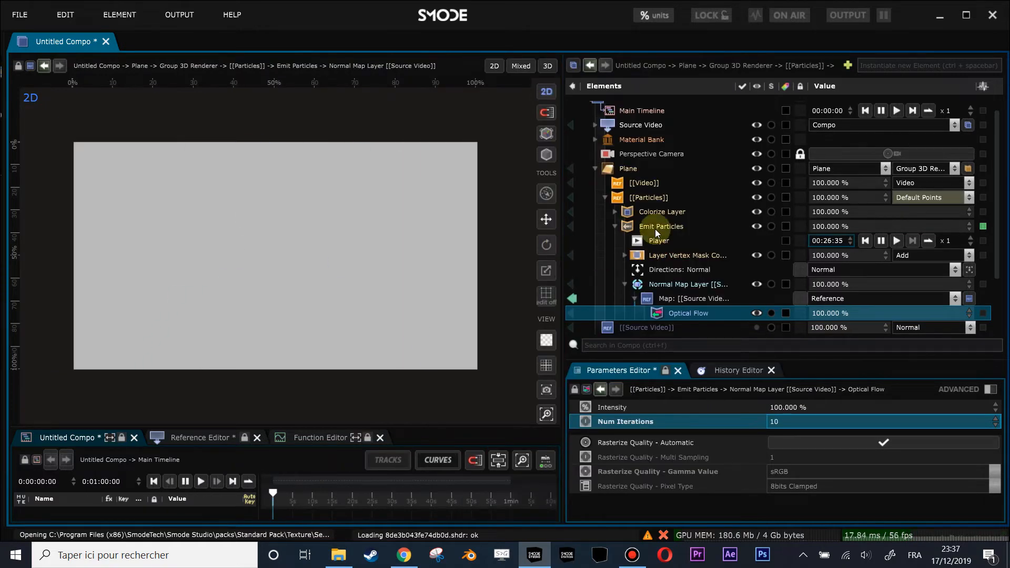
- Collapse the Plane, activate the [[Source Video]] layer at the compo's root, and expand the Plane again
{"action": "left_click", "coordinate": [598, 169]}
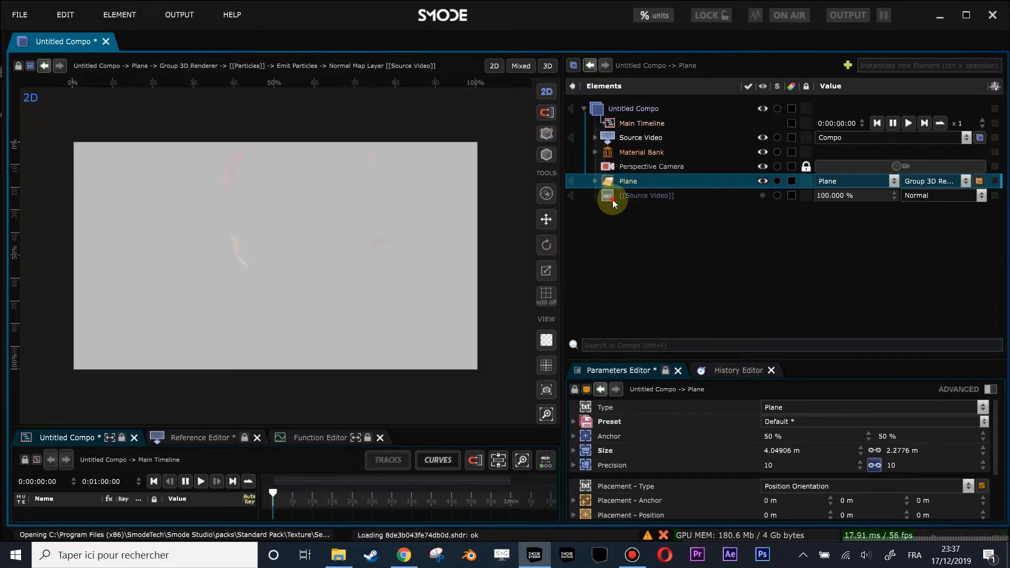
{"action": "left_click", "coordinate": [612, 200]}
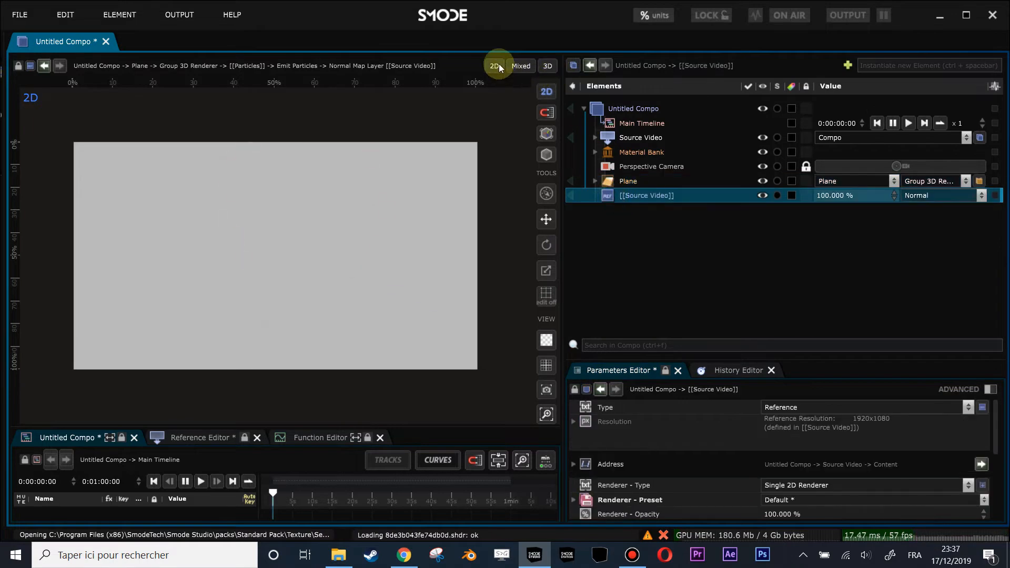
{"action": "left_click", "coordinate": [594, 182]}
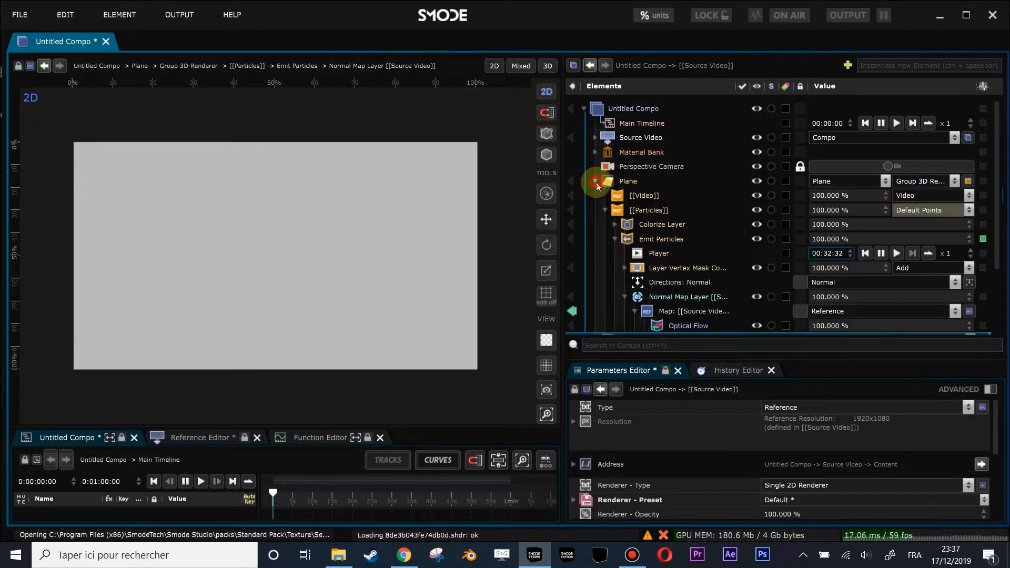
- Return to the whole compo in 2D and scale the root [[Source Video]] layer to about 54%, against the image's upper-left corner
{"action": "left_click", "coordinate": [573, 310]}
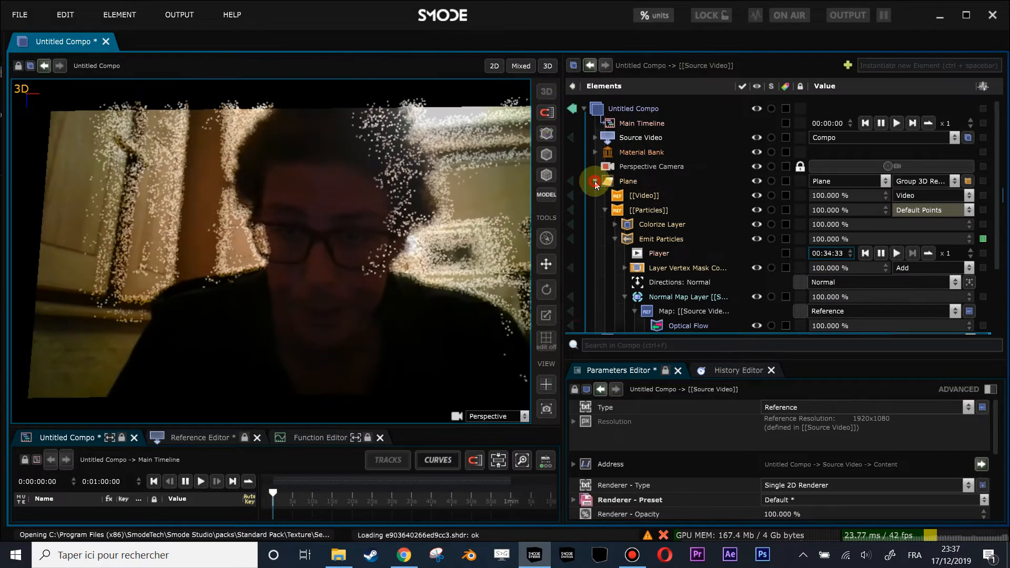
{"action": "left_click", "coordinate": [494, 66]}
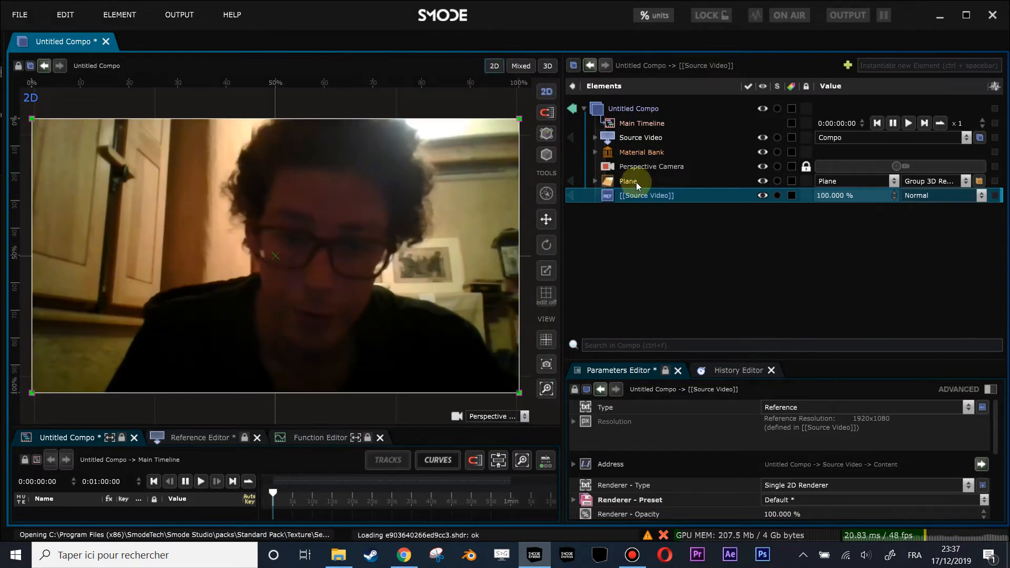
{"action": "scroll", "coordinate": [340, 196], "scroll_direction": "down", "scroll_amount": 2}
{"action": "left_click_drag", "start_coordinate": [345, 198], "coordinate": [374, 188]}
{"action": "left_click", "coordinate": [649, 198]}
{"action": "left_click_drag", "start_coordinate": [461, 332], "coordinate": [318, 253]}
{"action": "left_click", "coordinate": [649, 198]}
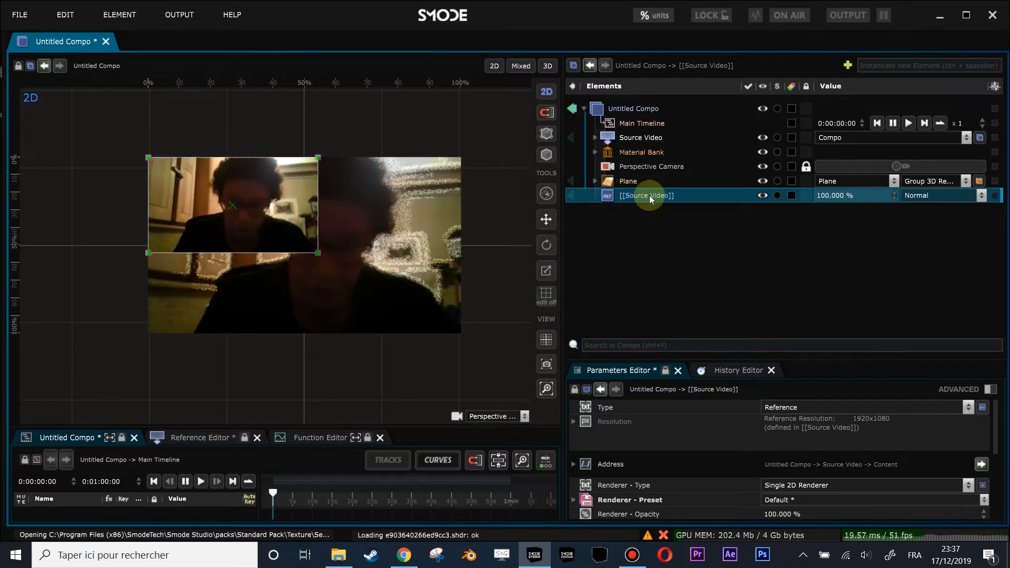
- Duplicate the [[Source Video]] layer's placement, move the copy to about 67.7%, 71.6%, and hide the Plane
{"action": "key", "text": "ctrl+shift+d"}
{"action": "left_click_drag", "start_coordinate": [247, 203], "coordinate": [374, 282]}
{"action": "left_click", "coordinate": [639, 225]}
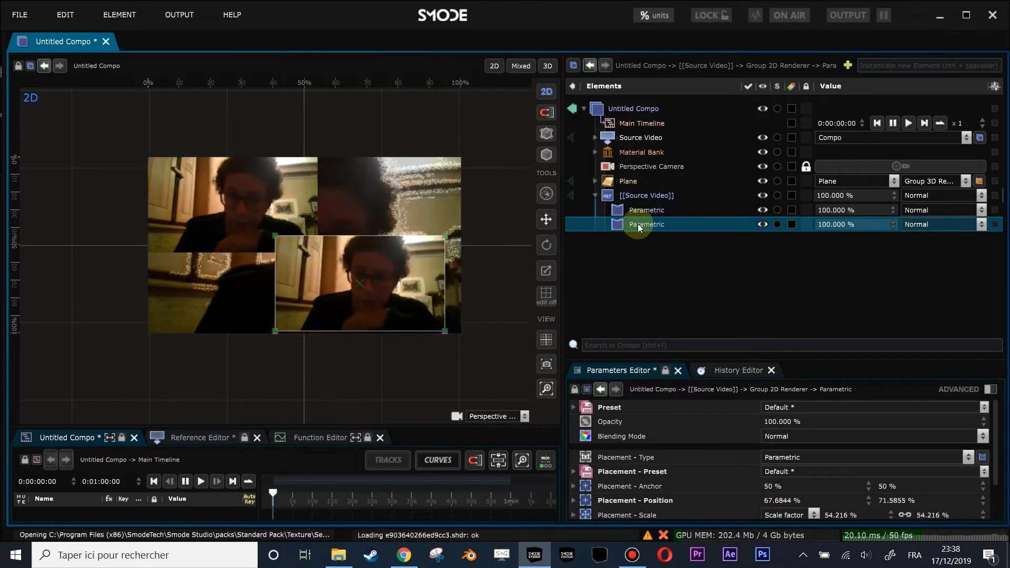
{"action": "left_click", "coordinate": [626, 182]}
{"action": "key", "text": "h"}
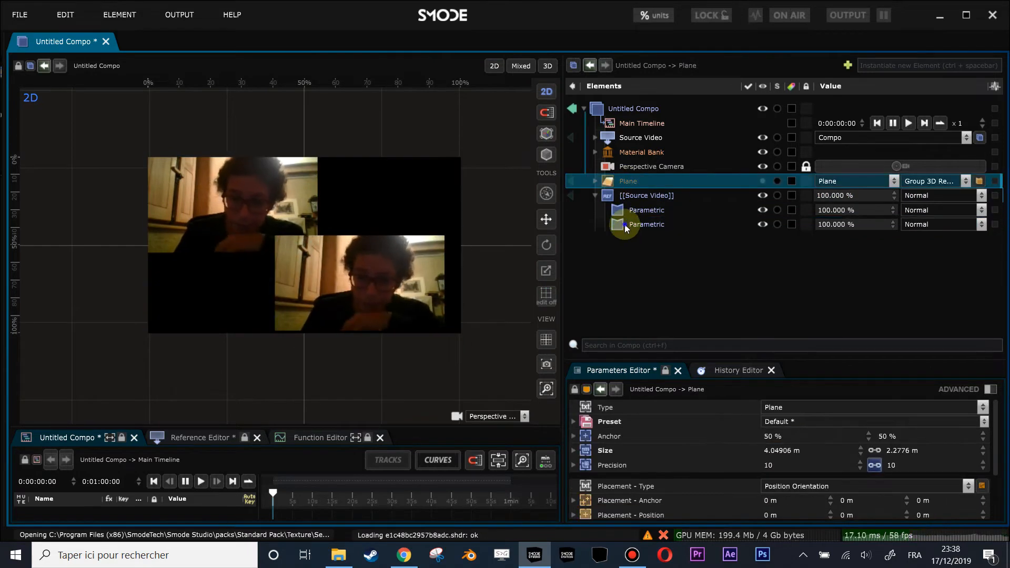
- Add an Optical Flow modifier to the second Parametric placement and set its Num Iterations to 10
{"action": "right_click", "coordinate": [624, 225]}
{"action": "mouse_move", "coordinate": [555, 351]}
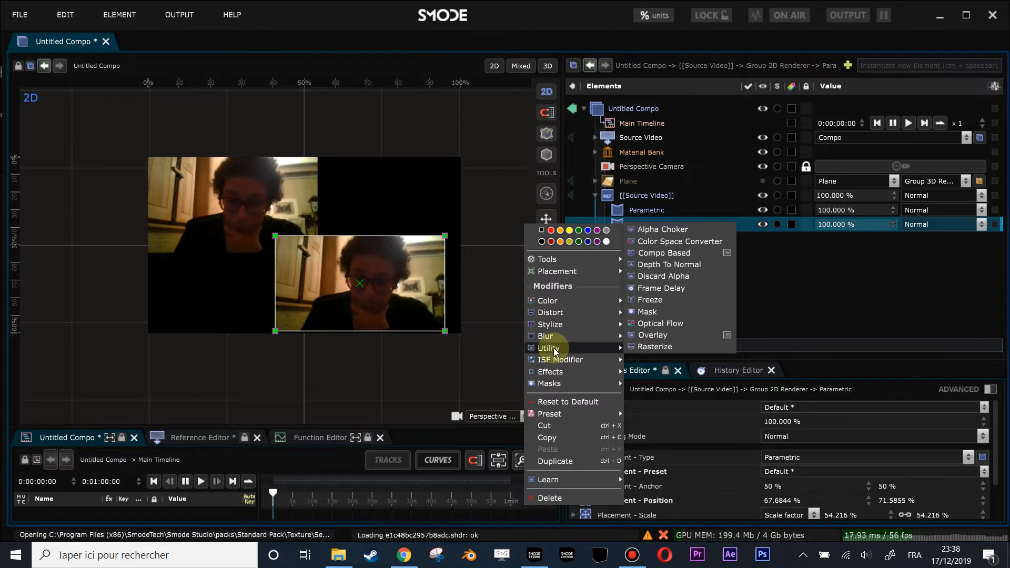
{"action": "left_click", "coordinate": [661, 323]}
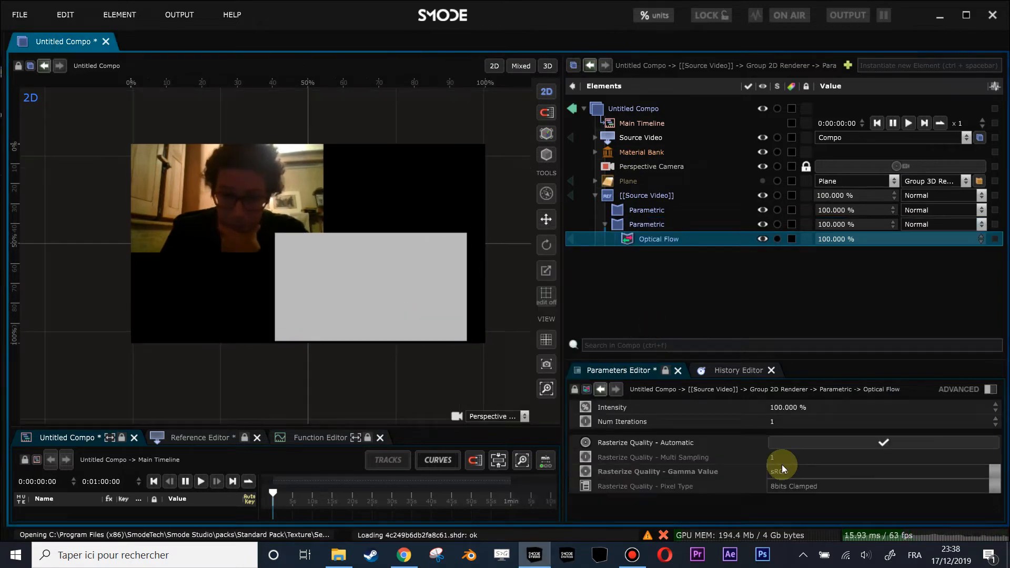
{"action": "left_click", "coordinate": [787, 426]}
{"action": "type", "text": "10"}
{"action": "scroll", "coordinate": [418, 270], "scroll_direction": "up", "scroll_amount": 1}
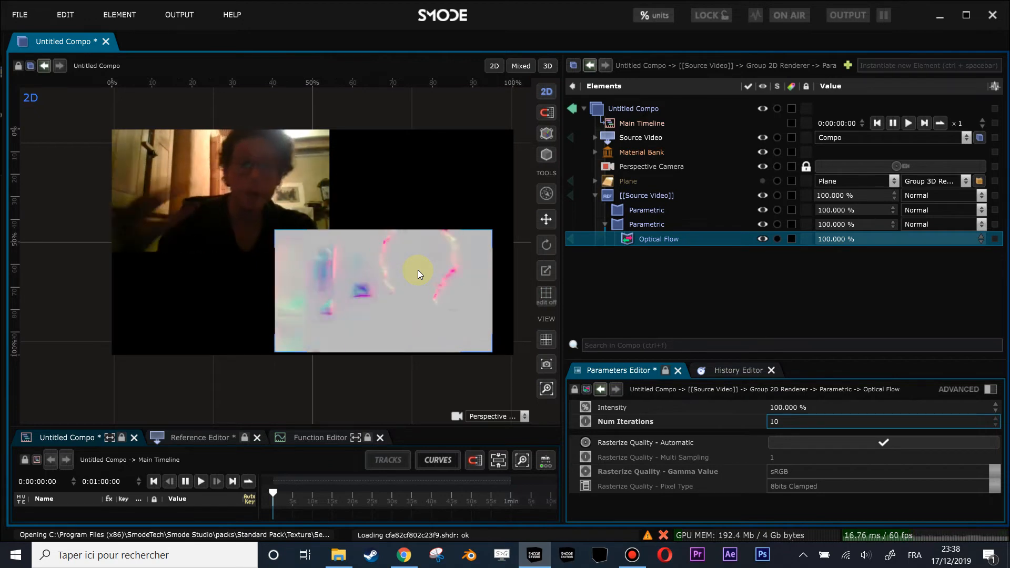
- Deactivate the root [[Source Video]] layer, reactivate the Plane, and expand its contents to reach the Normal Map Layer
{"action": "left_click", "coordinate": [622, 197]}
{"action": "key", "text": "d"}
{"action": "left_click", "coordinate": [595, 181]}
{"action": "left_click", "coordinate": [625, 190]}
{"action": "key", "text": "d"}
{"action": "left_click", "coordinate": [617, 182]}
{"action": "double_click", "coordinate": [617, 182]}
{"action": "double_click", "coordinate": [635, 197]}
{"action": "scroll", "coordinate": [727, 298], "scroll_direction": "down", "scroll_amount": 3}
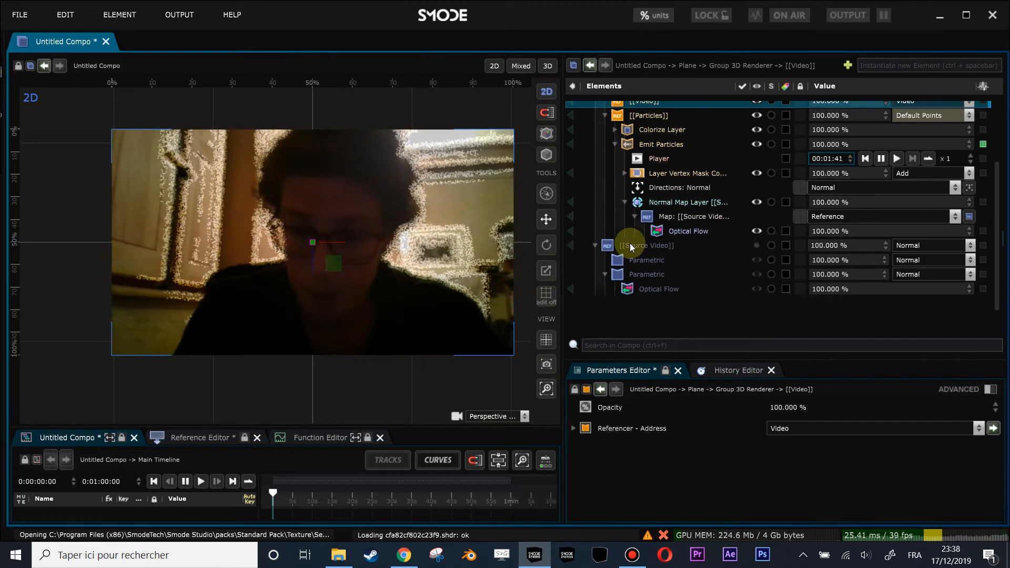
- Examine the field's Optical Flow map on its own, and the particles in 2D and 3D with [[Video]] temporarily hidden
{"action": "left_click", "coordinate": [571, 219]}
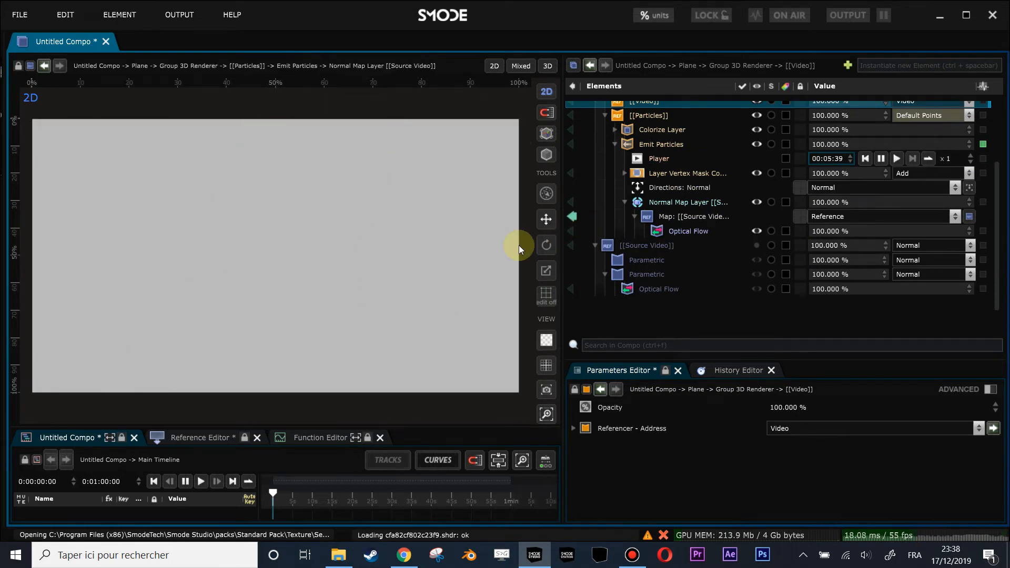
{"action": "left_click", "coordinate": [575, 217]}
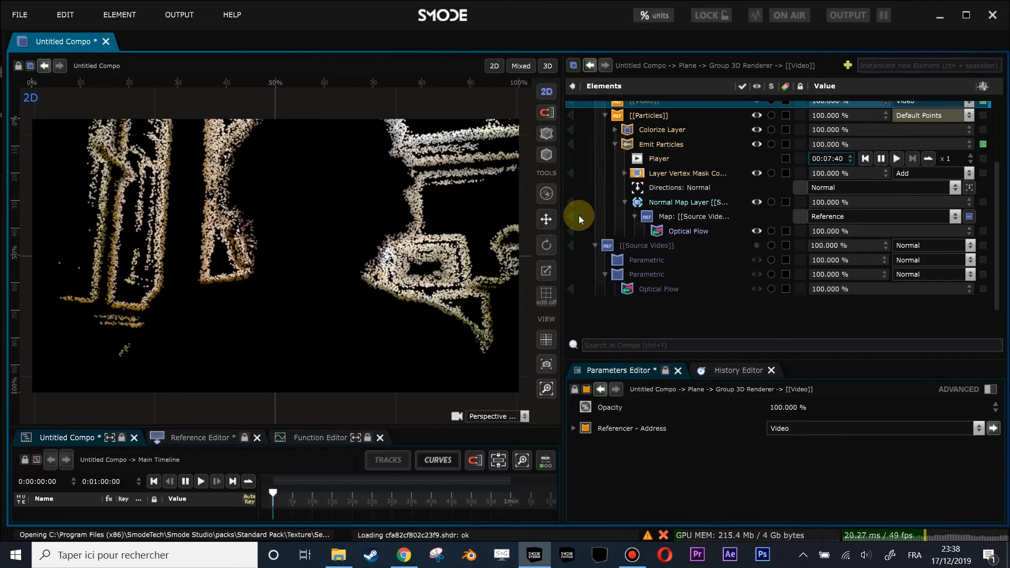
{"action": "scroll", "coordinate": [605, 200], "scroll_direction": "up", "scroll_amount": 2}
{"action": "scroll", "coordinate": [425, 238], "scroll_direction": "down", "scroll_amount": 2}
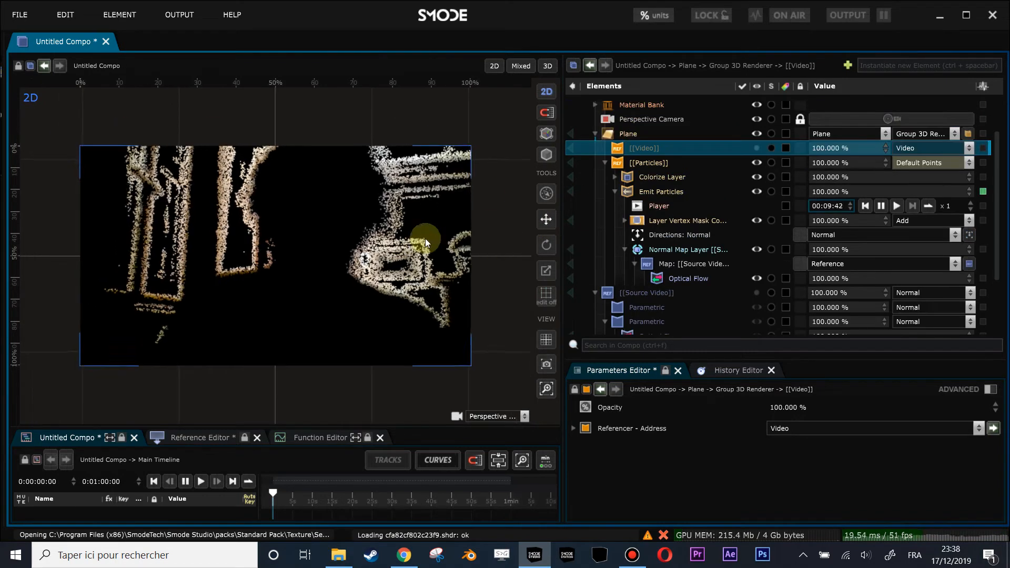
{"action": "left_click", "coordinate": [547, 66]}
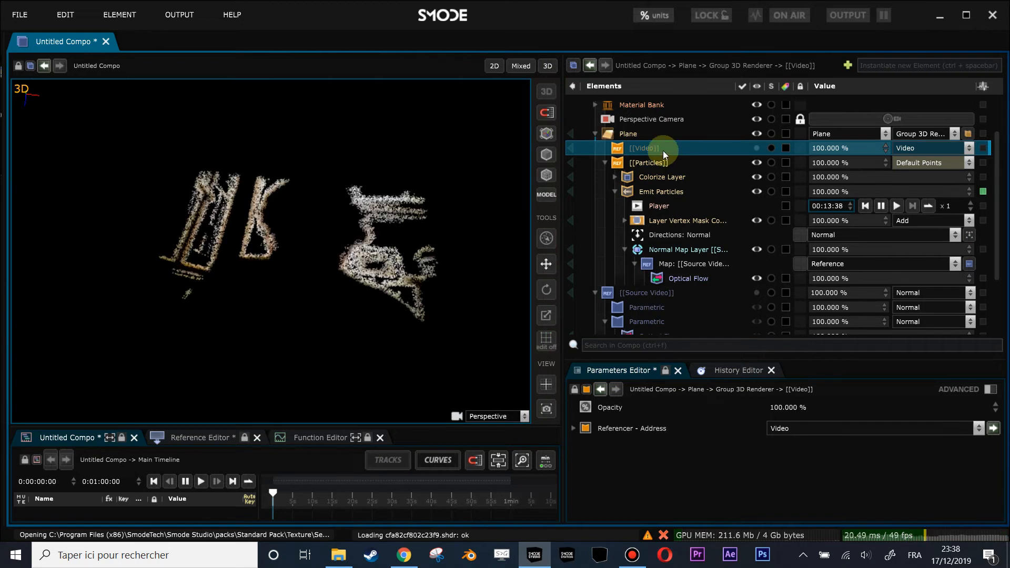
{"action": "key", "text": "space"}
{"action": "scroll", "coordinate": [310, 246], "scroll_direction": "up", "scroll_amount": 2}
{"action": "left_click_drag", "start_coordinate": [348, 297], "coordinate": [325, 272]}
{"action": "scroll", "coordinate": [312, 230], "scroll_direction": "up", "scroll_amount": 2}
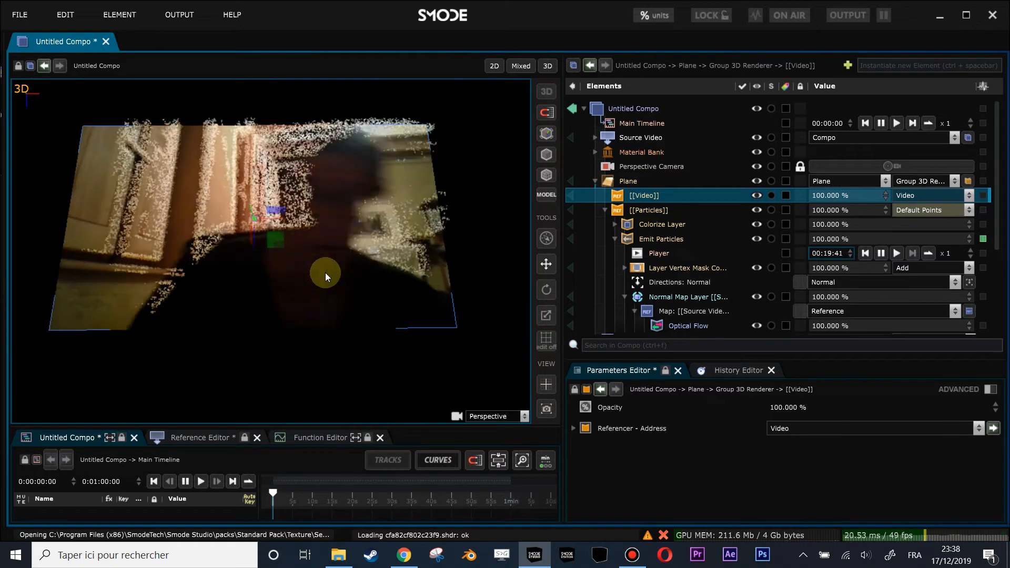
- Set the Normal Map Layer's Force Strength to about 44.59 and return the viewer to 2D
{"action": "left_click", "coordinate": [671, 297]}
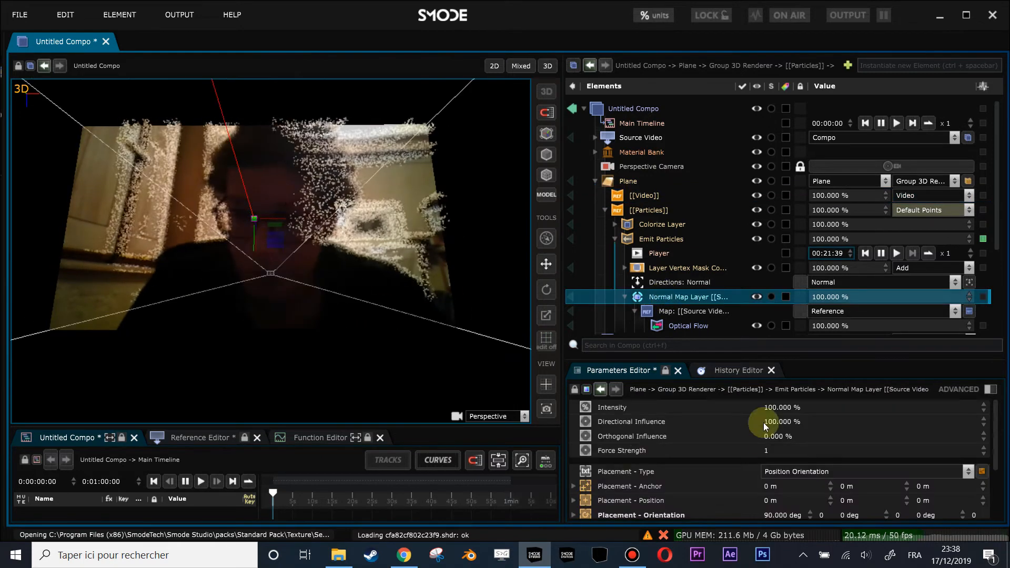
{"action": "double_click", "coordinate": [775, 451]}
{"action": "type", "text": "2.24"}
{"action": "left_click_drag", "start_coordinate": [785, 450], "coordinate": [862, 445]}
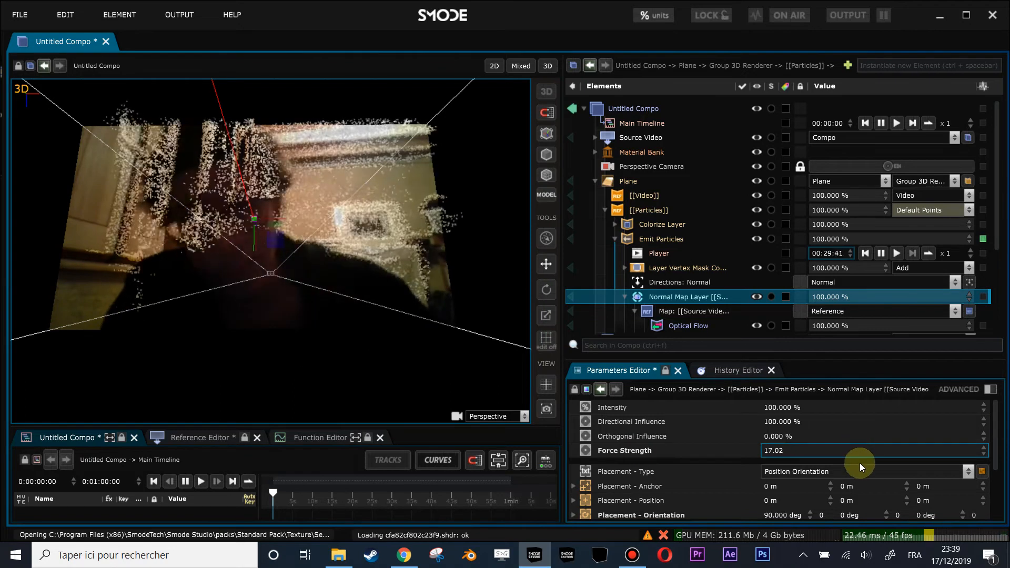
{"action": "left_click_drag", "start_coordinate": [778, 449], "coordinate": [810, 447]}
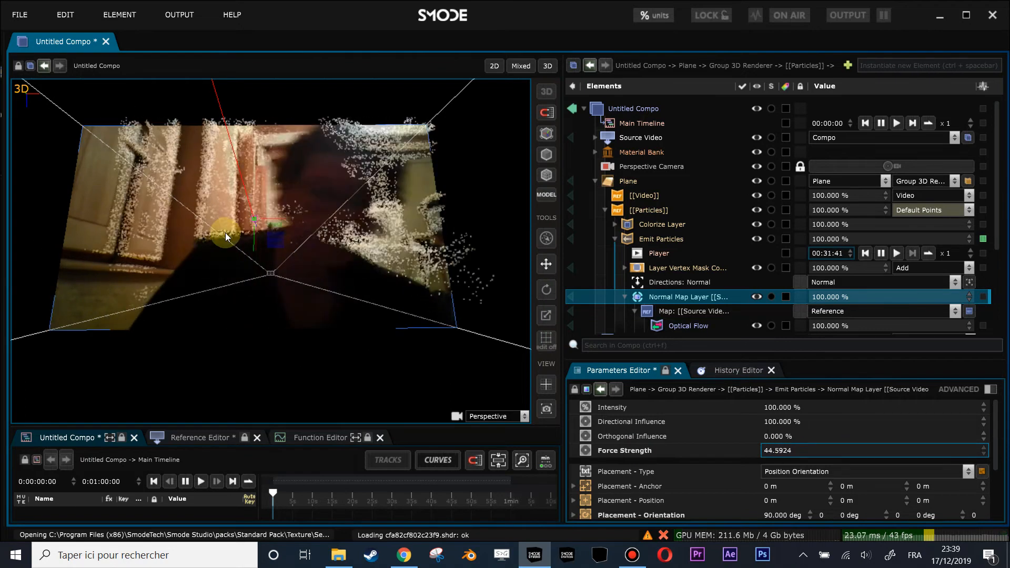
{"action": "left_click_drag", "start_coordinate": [248, 251], "coordinate": [271, 248]}
{"action": "left_click", "coordinate": [495, 65]}
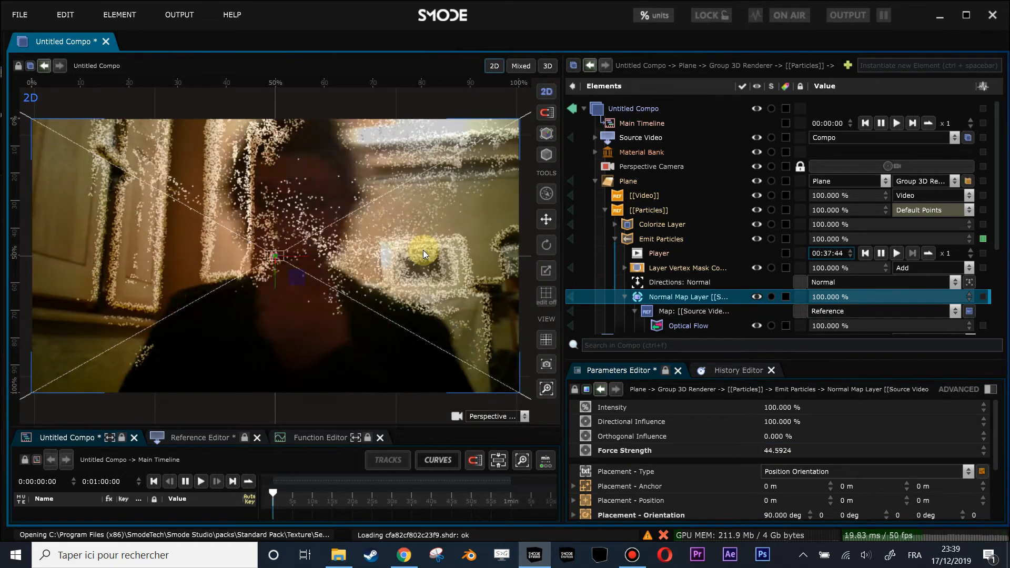
{"action": "scroll", "coordinate": [336, 182], "scroll_direction": "down", "scroll_amount": 2}
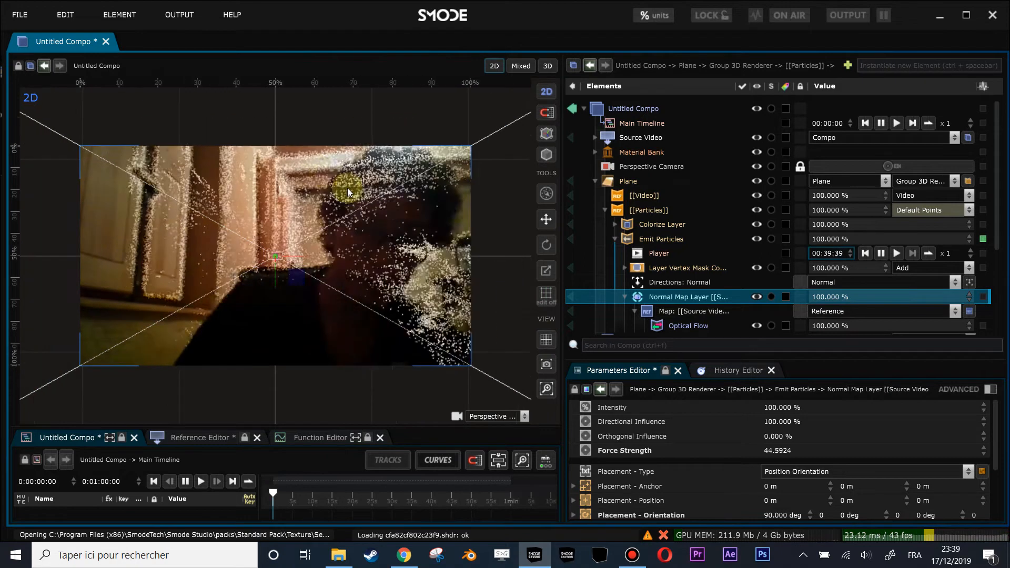
{"action": "scroll", "coordinate": [424, 246], "scroll_direction": "up", "scroll_amount": 1}
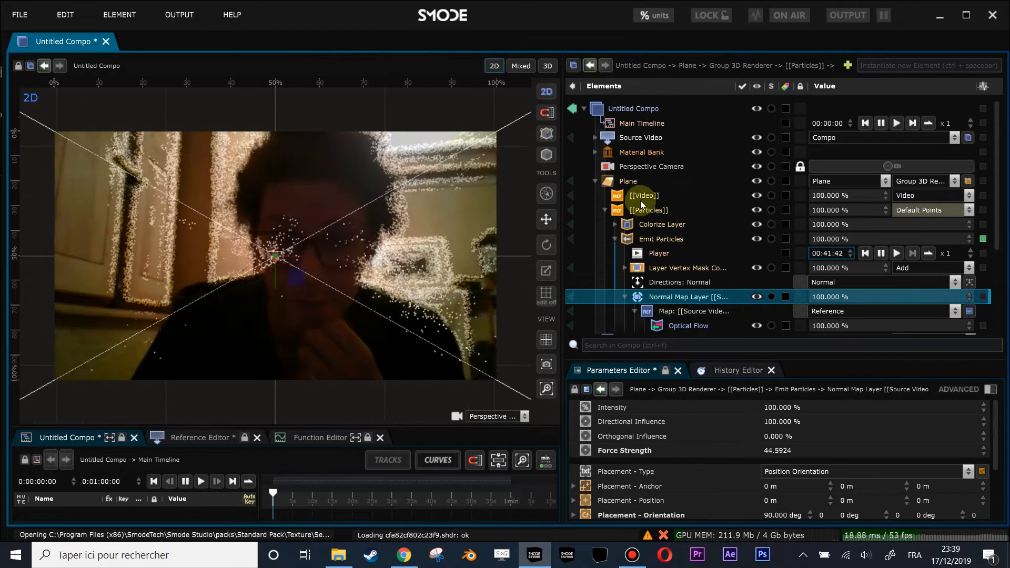
- Expand the Material Bank and set the Video material's Auto Illuminate to 100%
{"action": "left_click", "coordinate": [593, 153]}
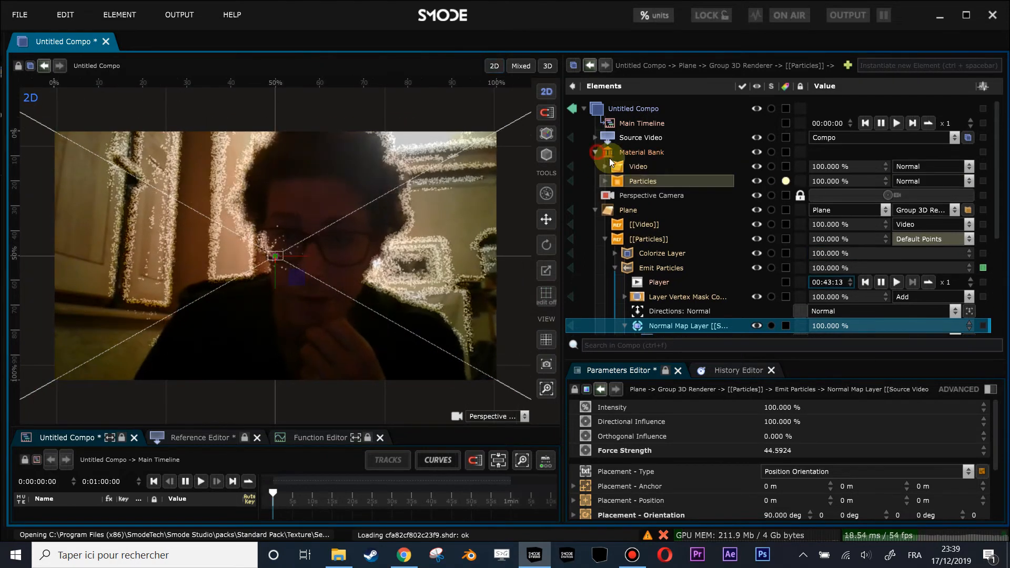
{"action": "left_click", "coordinate": [637, 167]}
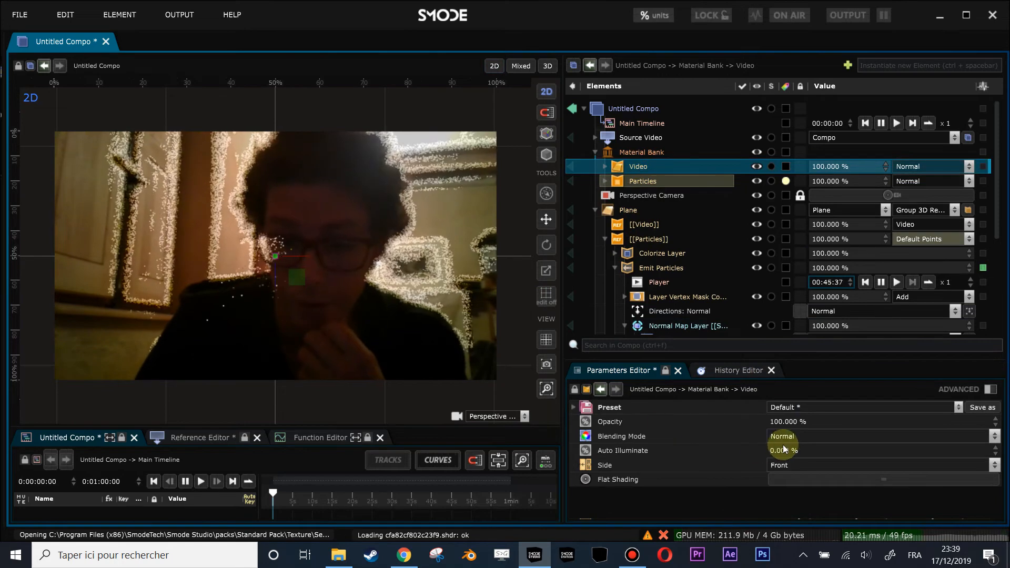
{"action": "left_click_drag", "start_coordinate": [788, 451], "coordinate": [866, 454]}
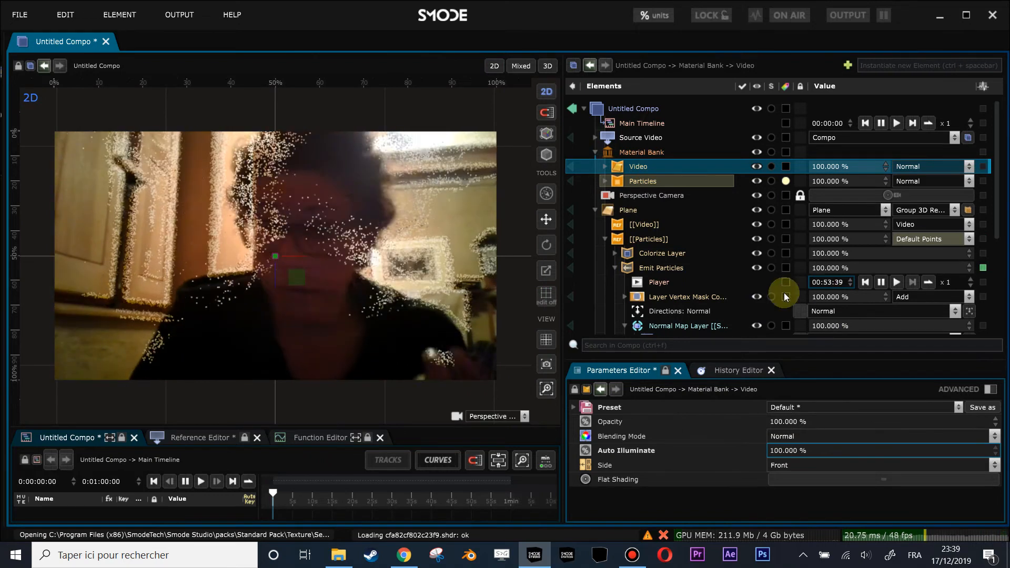
- Collapse Emit Particles, compare the Plane and its [[Video]] material hidden and shown, and inspect the Video material's diffuse map
{"action": "left_click", "coordinate": [615, 268]}
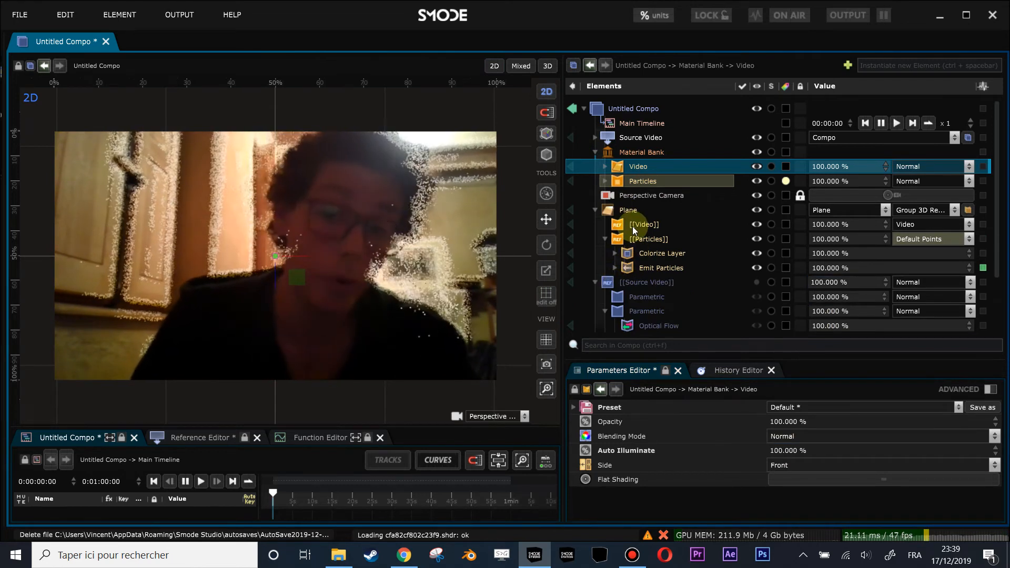
{"action": "left_click", "coordinate": [621, 210]}
{"action": "key", "text": "space"}
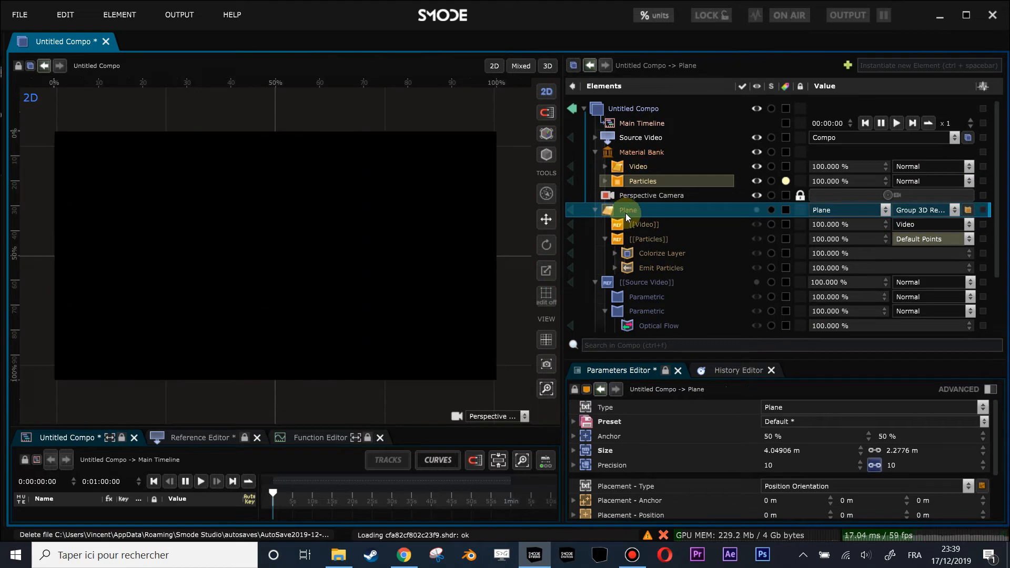
{"action": "key", "text": "space"}
{"action": "left_click", "coordinate": [639, 228]}
{"action": "key", "text": "space"}
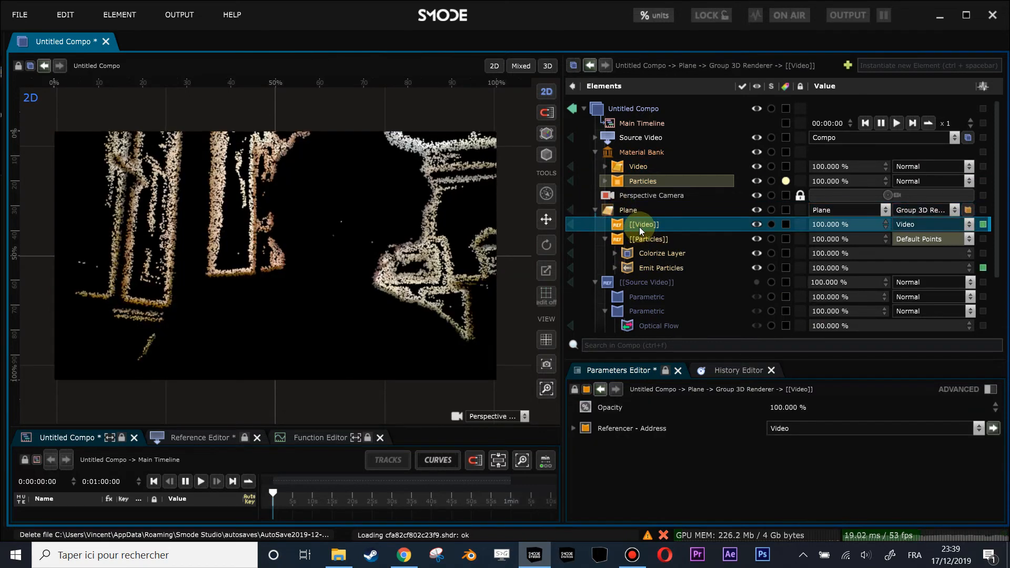
{"action": "left_click", "coordinate": [605, 166]}
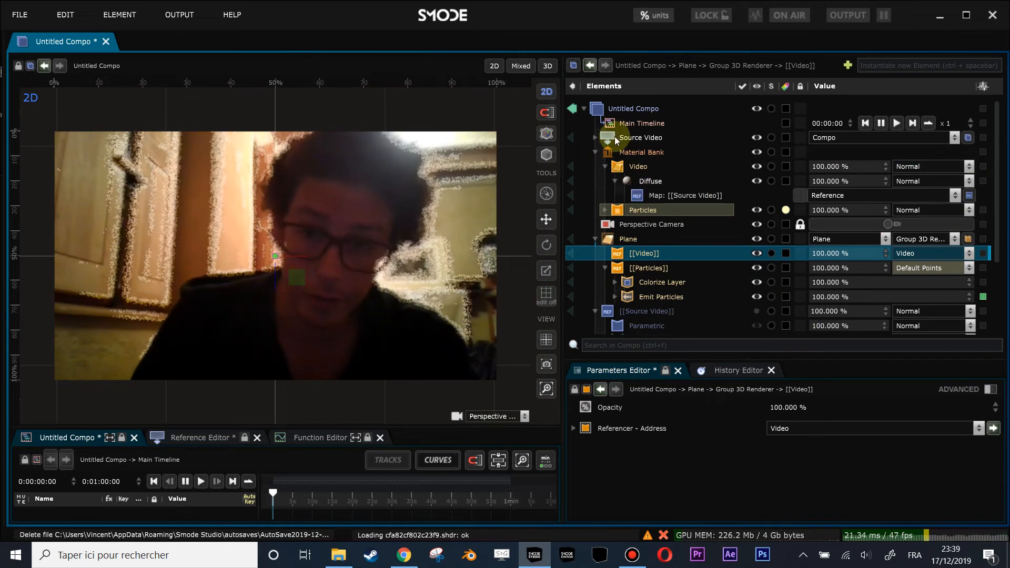
{"action": "left_click", "coordinate": [605, 166]}
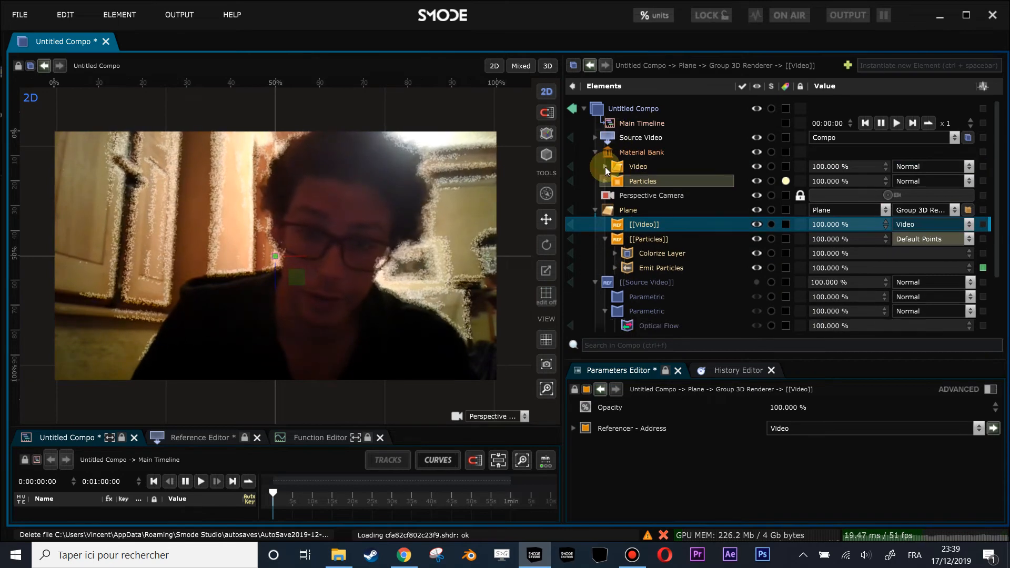
- Hide the Plane's [[Particles]] material, and review the [[Video]] reference and the Source Video element
{"action": "left_click", "coordinate": [652, 238]}
{"action": "left_click", "coordinate": [635, 213]}
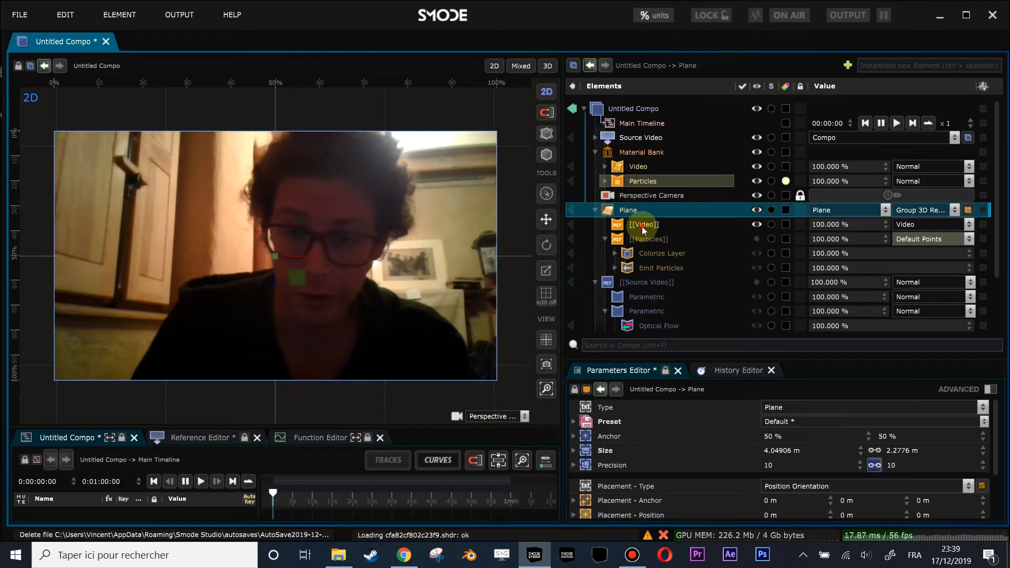
{"action": "left_click", "coordinate": [642, 225]}
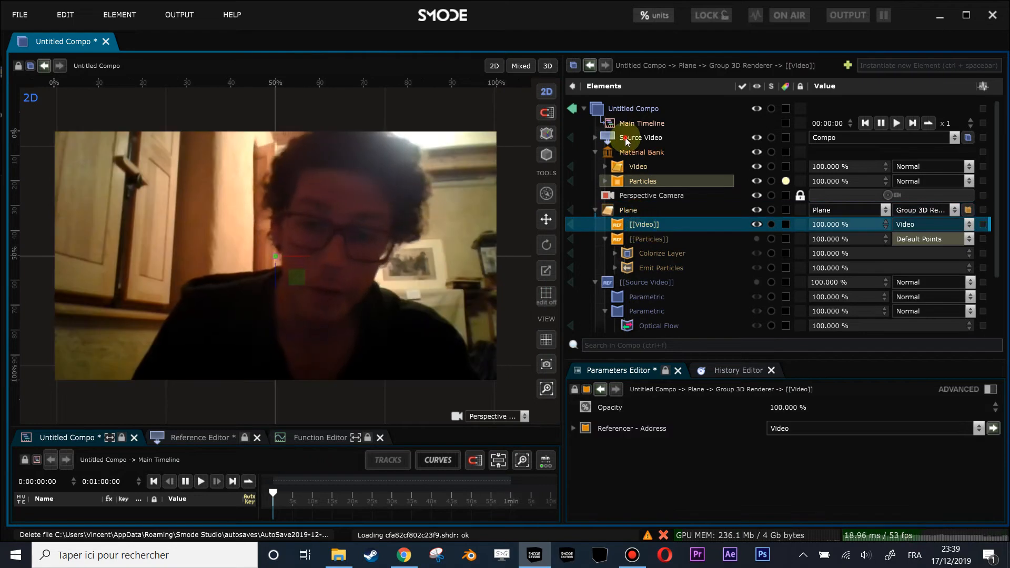
{"action": "left_click", "coordinate": [617, 140]}
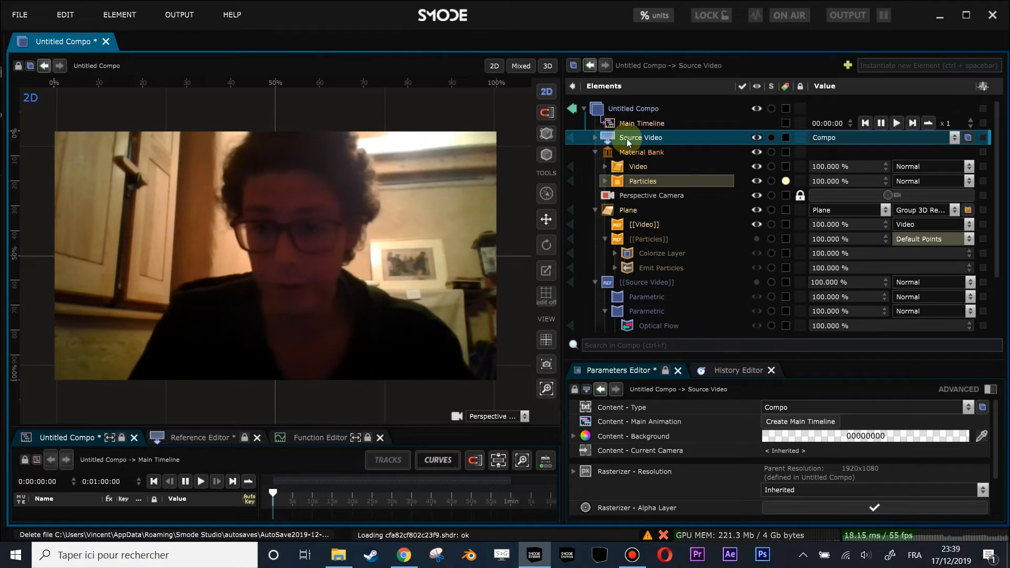
{"action": "left_click", "coordinate": [629, 223]}
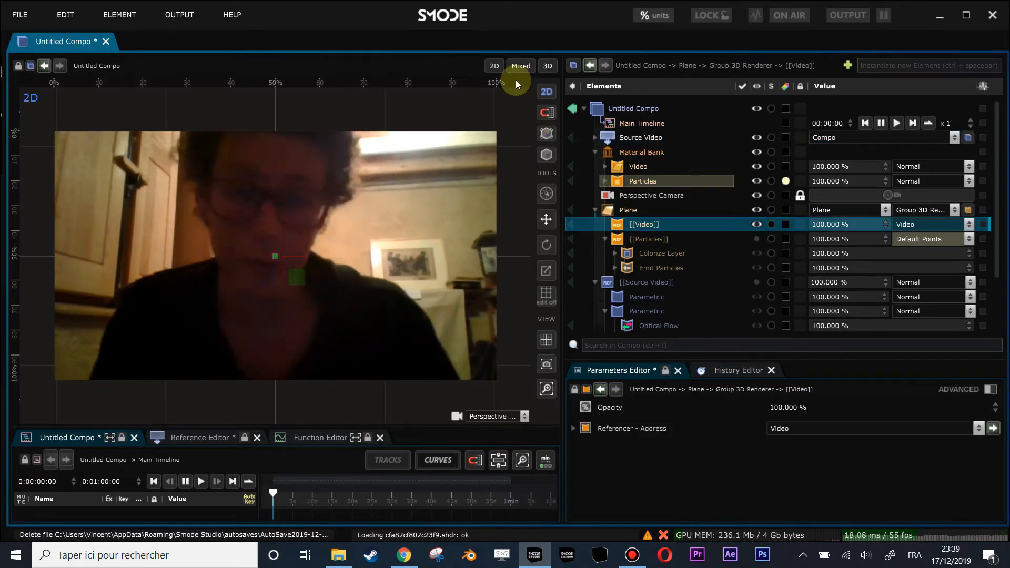
- Display the mixed 2D and 3D views, inspect the Perspective Camera above the plane, and shift the Plane about 0.86 m along X
{"action": "left_click", "coordinate": [520, 66]}
{"action": "left_click_drag", "start_coordinate": [217, 225], "coordinate": [196, 278]}
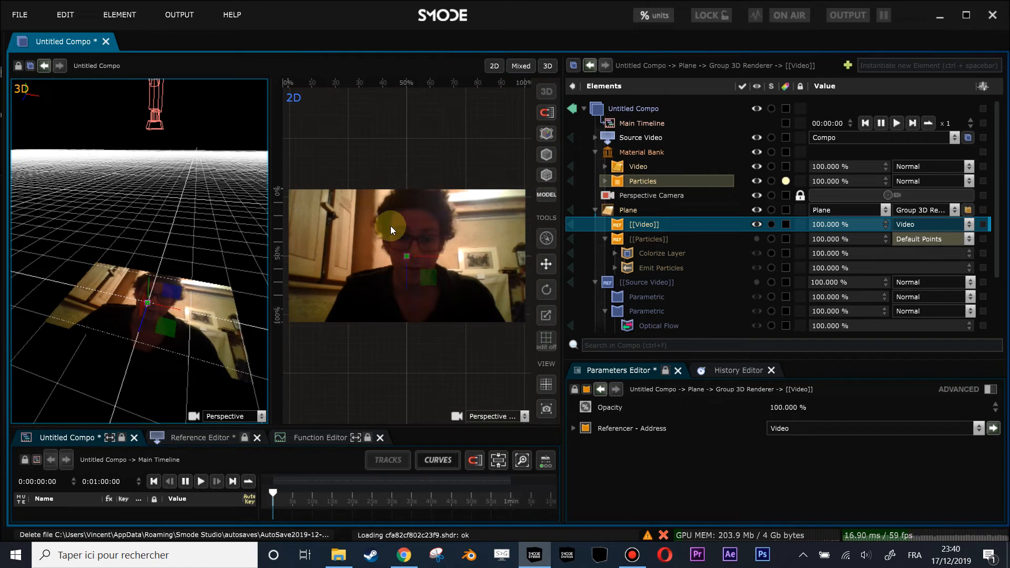
{"action": "left_click", "coordinate": [158, 117]}
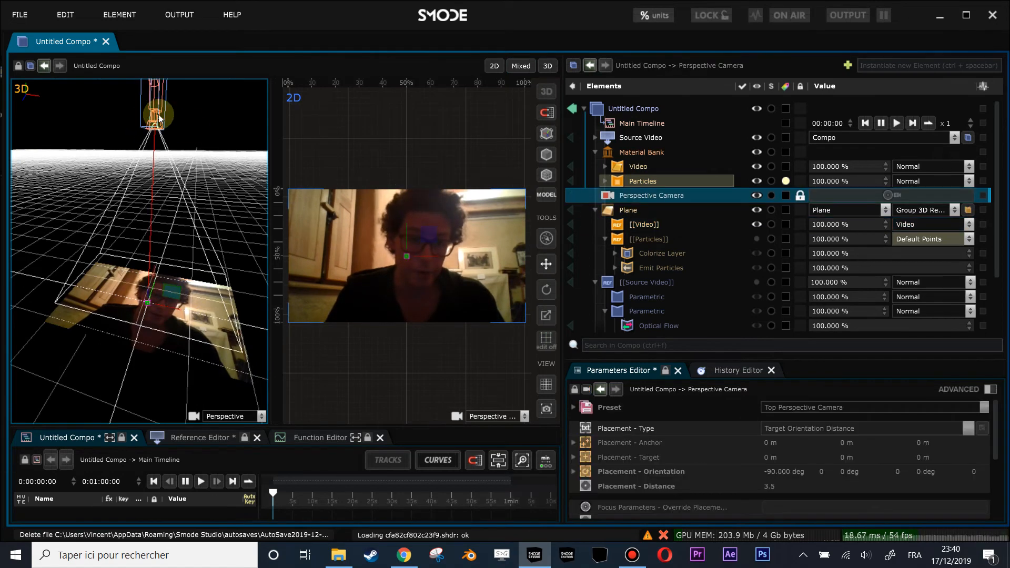
{"action": "left_click_drag", "start_coordinate": [182, 336], "coordinate": [201, 260]}
{"action": "left_click", "coordinate": [140, 257]}
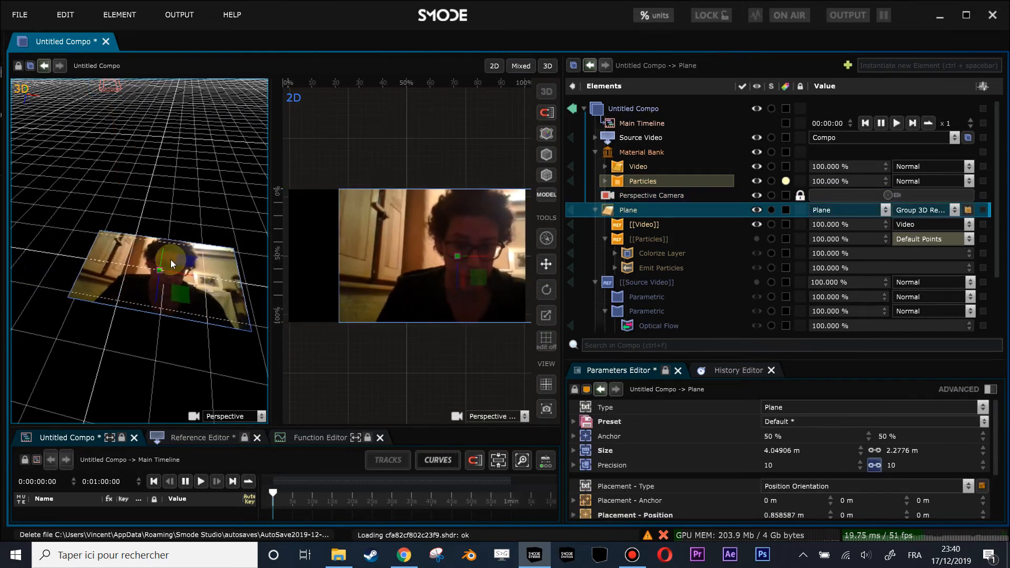
- Undo the Plane's last shift, and review its [[Video]], [[Particles]], Colorize Layer and Emit Particles elements
{"action": "key", "text": "ctrl+z"}
{"action": "left_click", "coordinate": [646, 224]}
{"action": "left_click", "coordinate": [643, 239]}
{"action": "left_click", "coordinate": [652, 254]}
{"action": "left_click", "coordinate": [656, 266]}
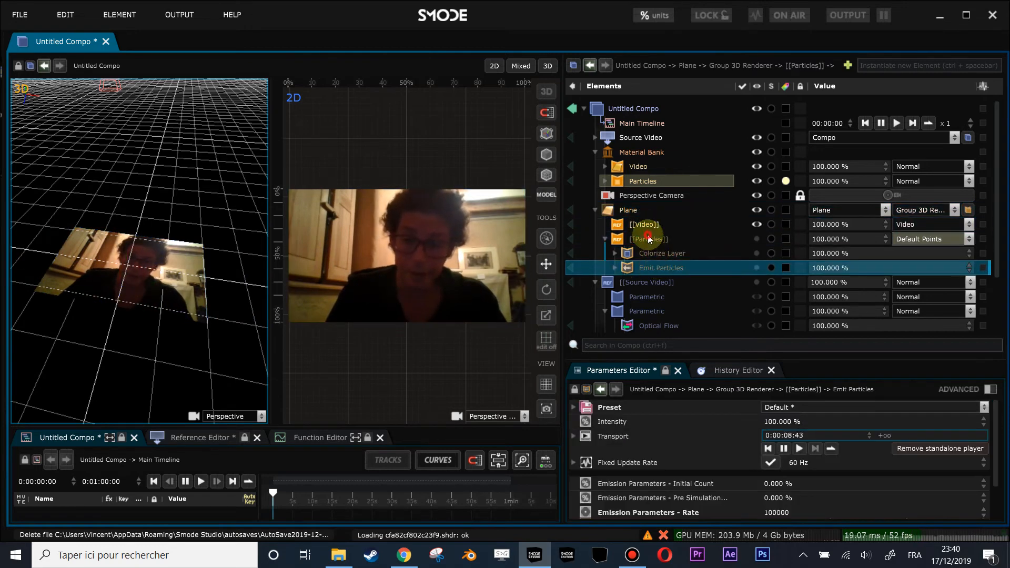
- Show the Plane's [[Particles]] material again and turn off the grid in the viewports
{"action": "left_click", "coordinate": [651, 243]}
{"action": "scroll", "coordinate": [131, 275], "scroll_direction": "up", "scroll_amount": 3}
{"action": "left_click_drag", "start_coordinate": [158, 279], "coordinate": [198, 220]}
{"action": "scroll", "coordinate": [198, 220], "scroll_direction": "up", "scroll_amount": 2}
{"action": "scroll", "coordinate": [192, 269], "scroll_direction": "up", "scroll_amount": 3}
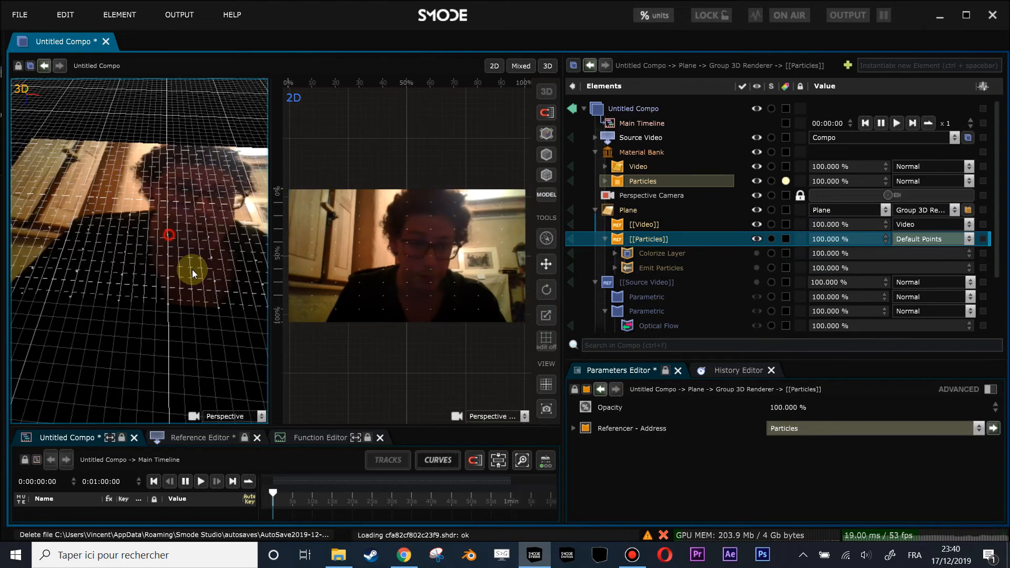
{"action": "left_click", "coordinate": [543, 384]}
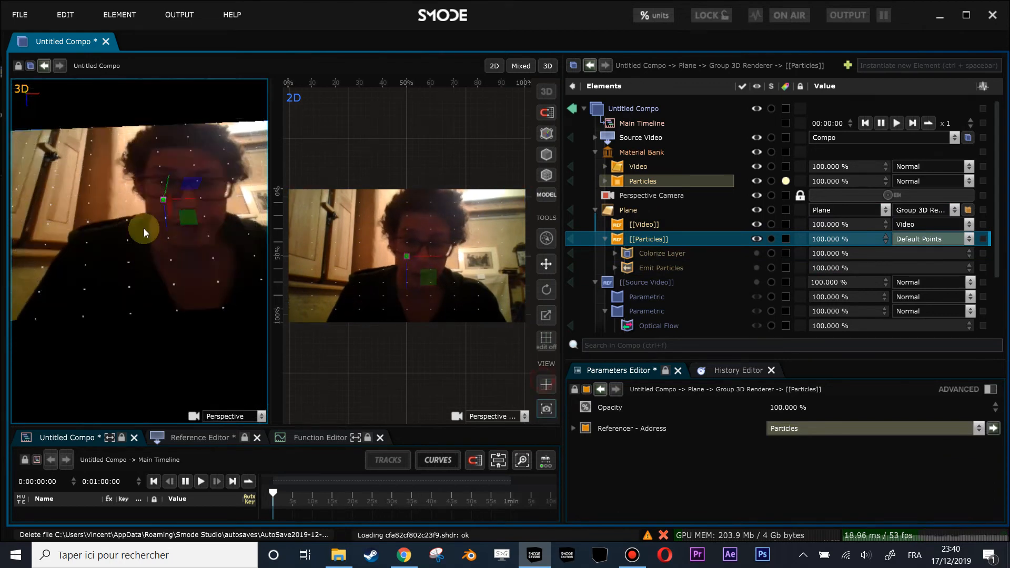
{"action": "left_click_drag", "start_coordinate": [155, 235], "coordinate": [169, 203]}
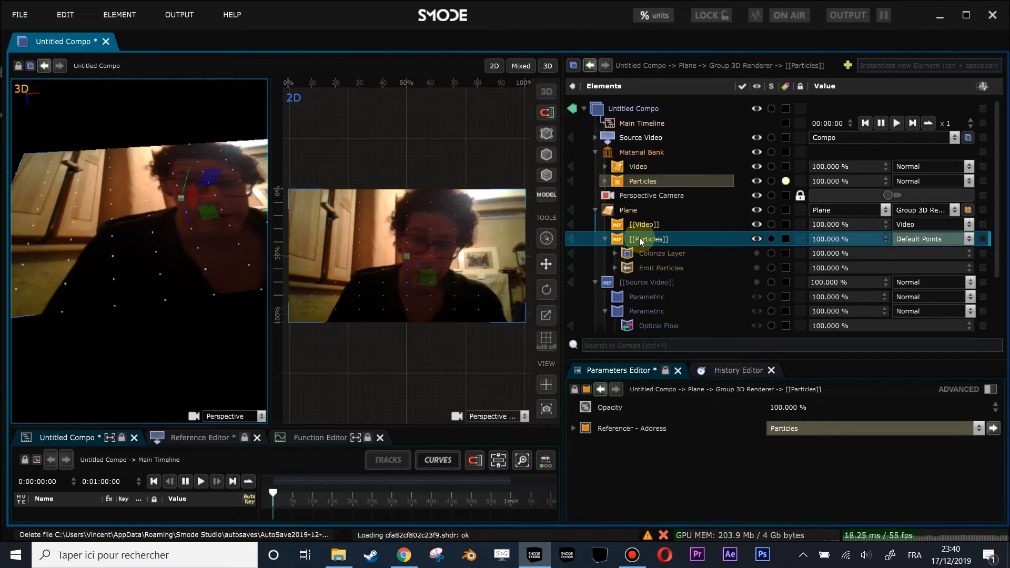
- Inspect the points on the plane up close, and enable Emit Particles on the [[Particles]] material
{"action": "scroll", "coordinate": [168, 219], "scroll_direction": "up", "scroll_amount": 3}
{"action": "scroll", "coordinate": [170, 221], "scroll_direction": "down", "scroll_amount": 1}
{"action": "scroll", "coordinate": [193, 239], "scroll_direction": "down", "scroll_amount": 1}
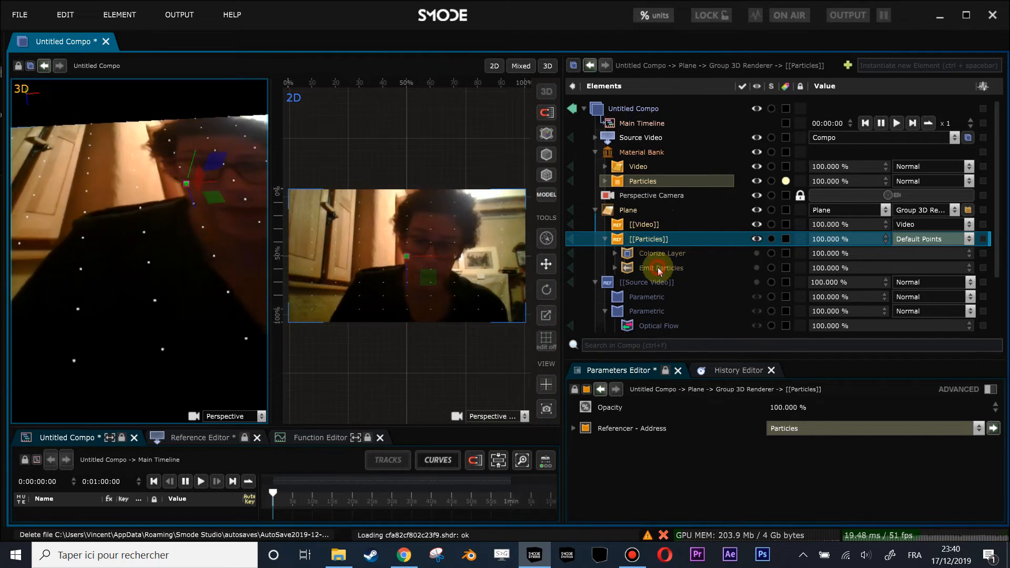
{"action": "left_click", "coordinate": [660, 270]}
{"action": "scroll", "coordinate": [160, 222], "scroll_direction": "down", "scroll_amount": 1}
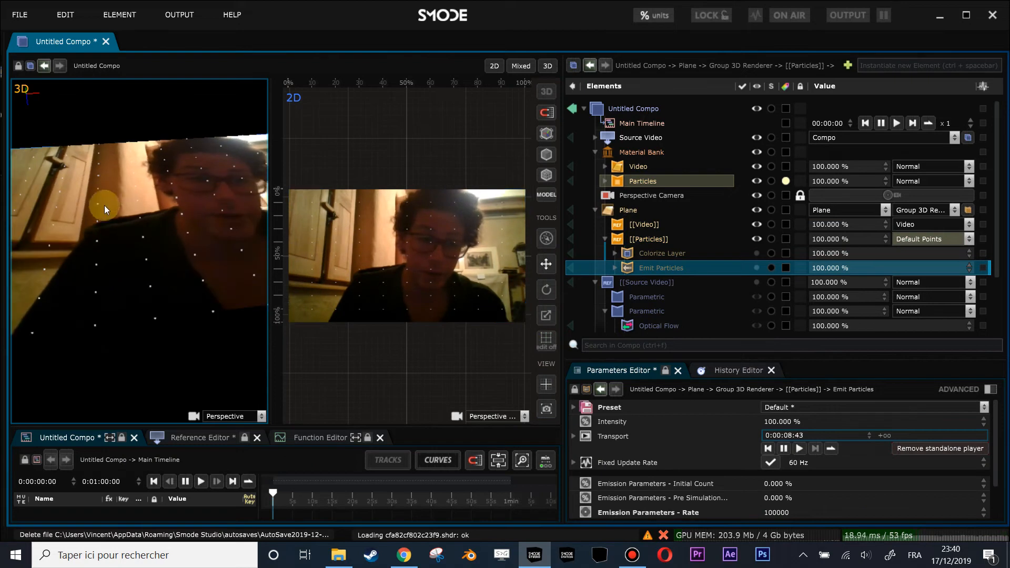
{"action": "scroll", "coordinate": [118, 231], "scroll_direction": "up", "scroll_amount": 2}
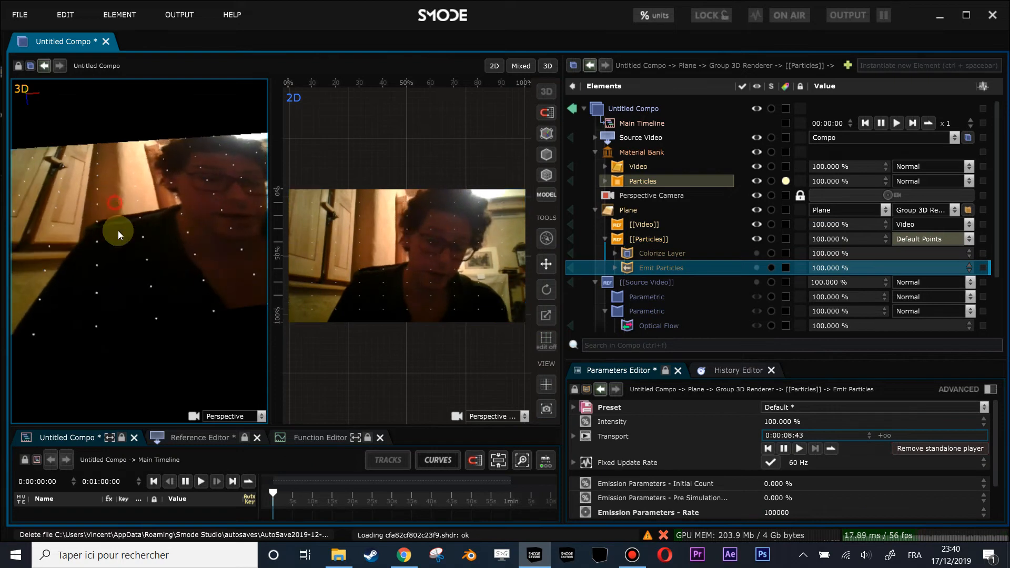
{"action": "middle_click", "coordinate": [662, 268]}
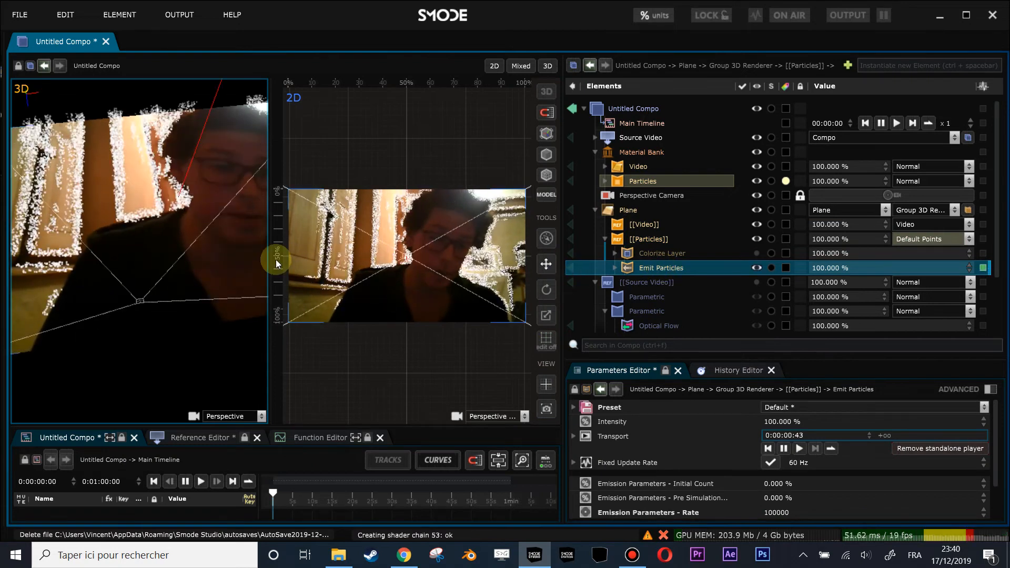
- Expand Emit Particles, collapse its Normal Map Layer and expand its Layer Vertex Mask Compo
{"action": "left_click", "coordinate": [615, 267]}
{"action": "scroll", "coordinate": [646, 310], "scroll_direction": "down", "scroll_amount": 2}
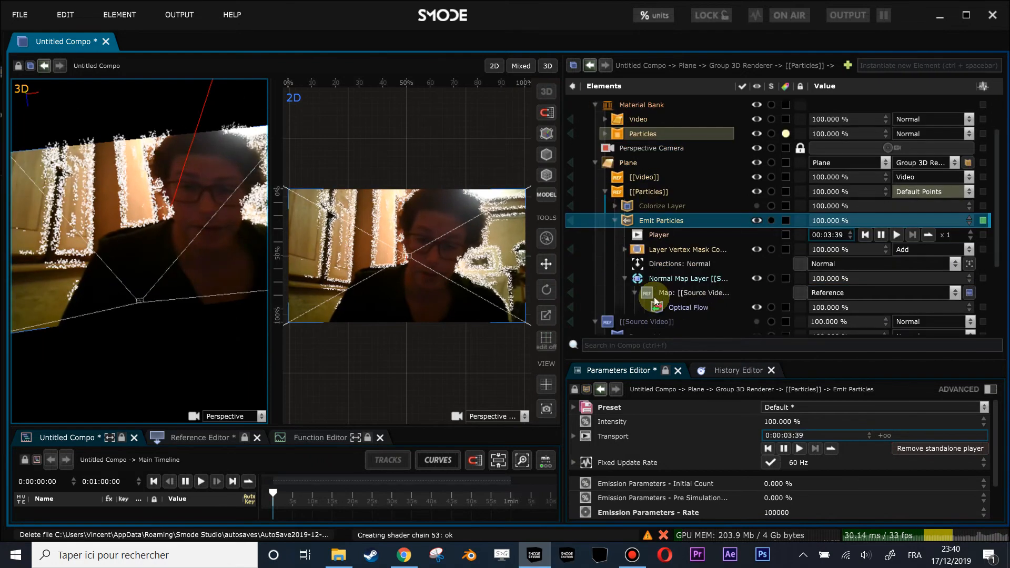
{"action": "left_click", "coordinate": [622, 279]}
{"action": "left_click", "coordinate": [624, 250]}
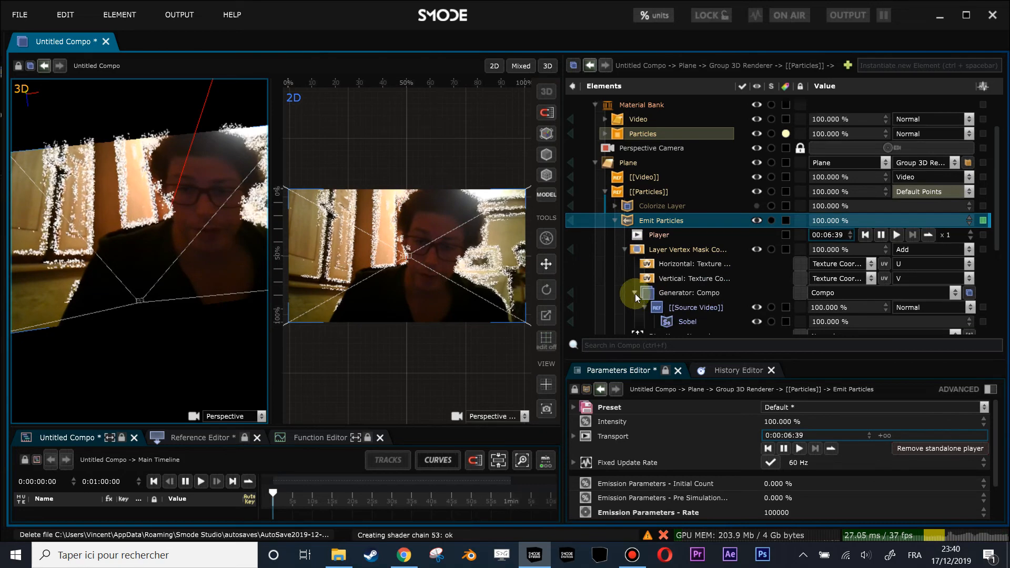
- Preview the vertex mask's Generator Compo with Sobel disabled and re-enabled, and return to the main compo view
{"action": "left_click", "coordinate": [572, 292]}
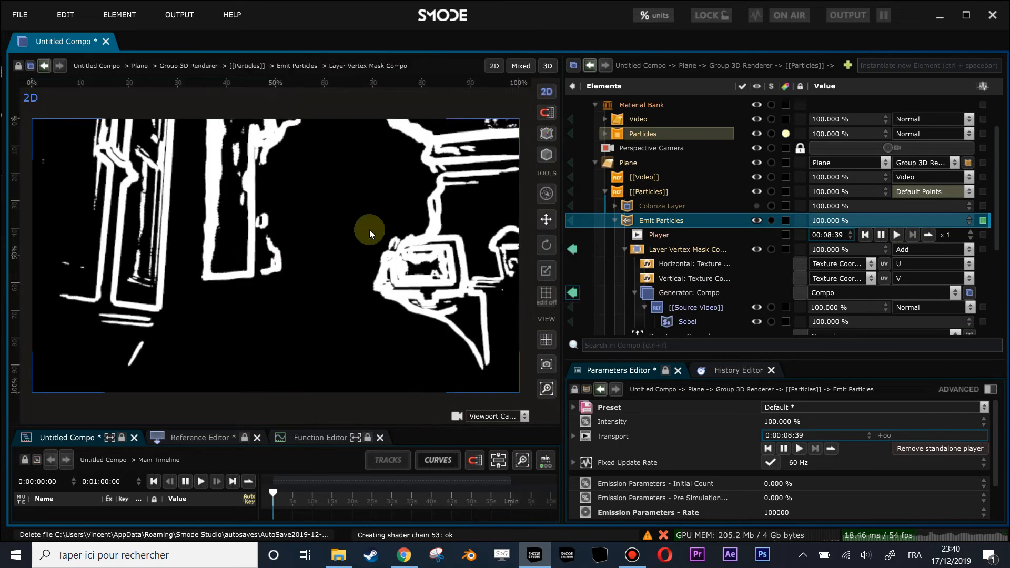
{"action": "left_click", "coordinate": [696, 319]}
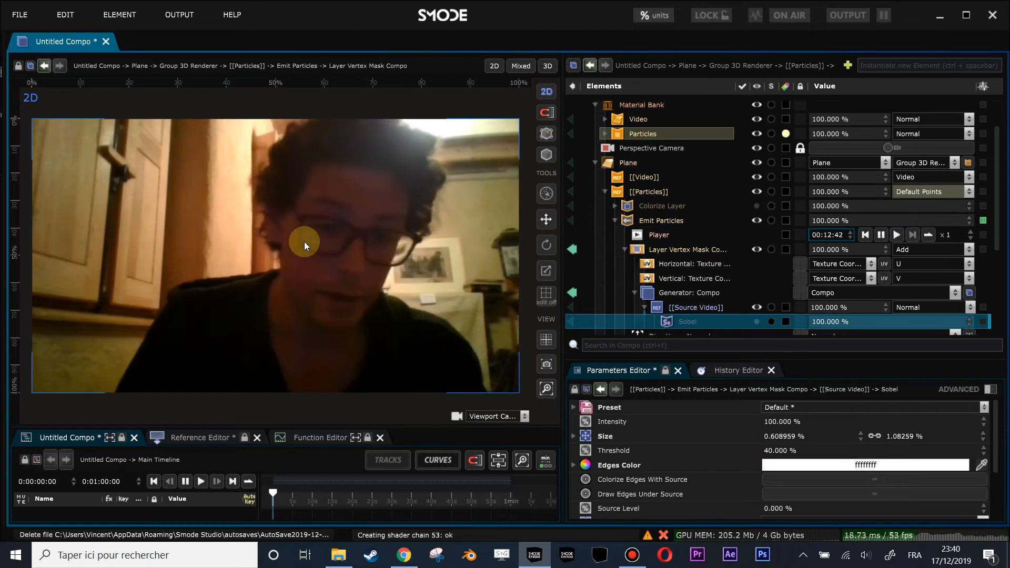
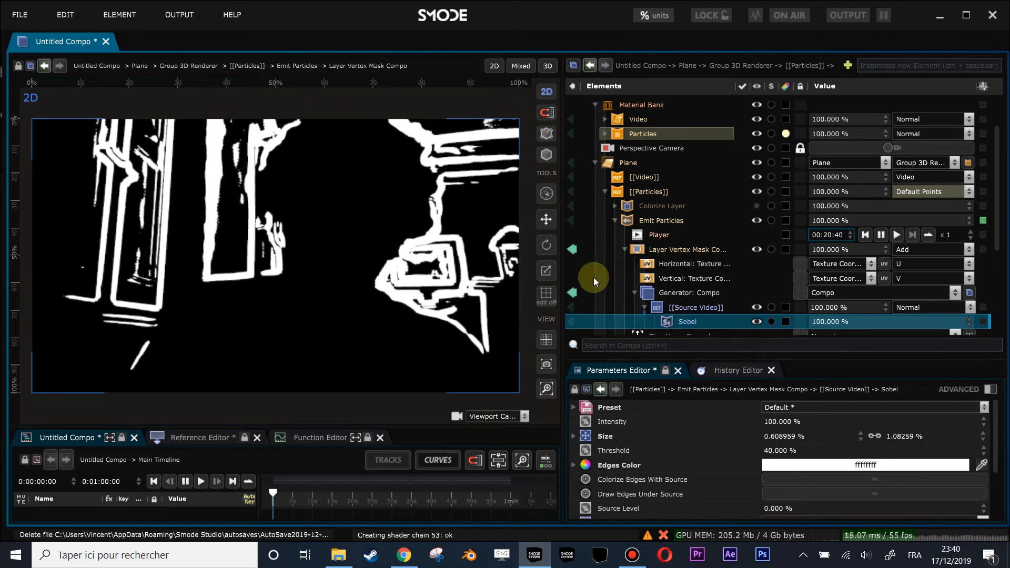
{"action": "left_click", "coordinate": [571, 293]}
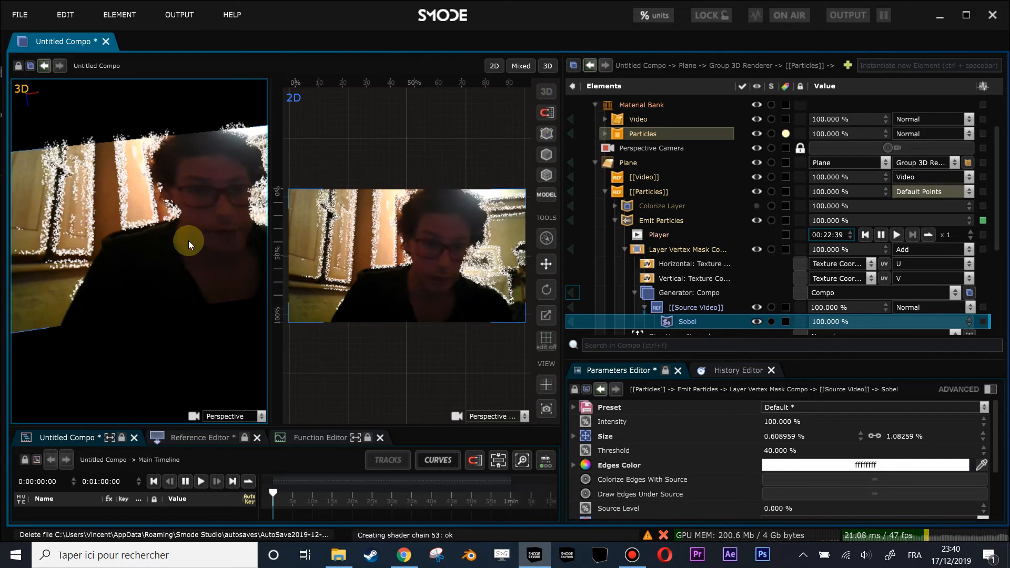
{"action": "left_click_drag", "start_coordinate": [147, 214], "coordinate": [238, 230]}
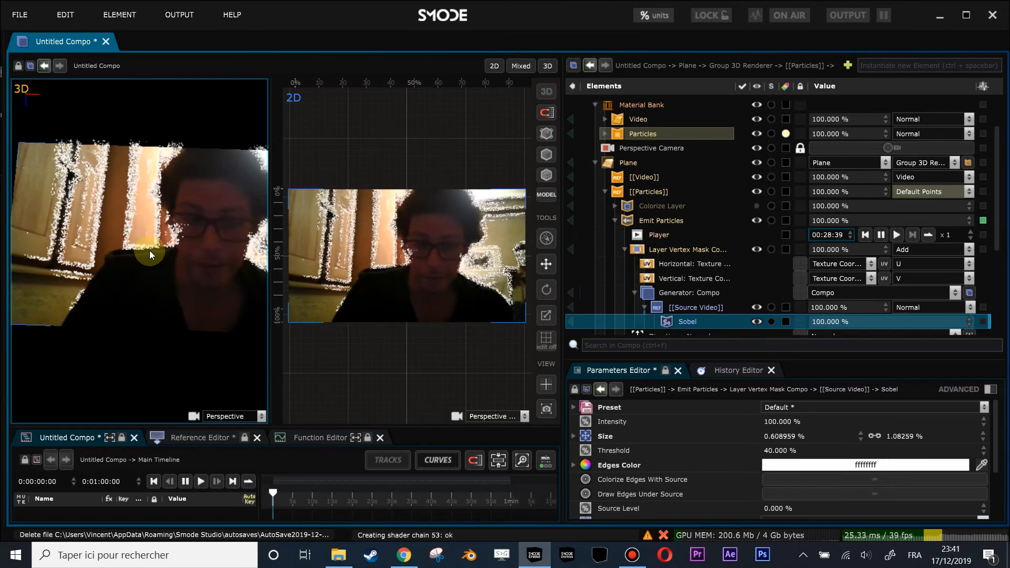
- Collapse the Layer Vertex Mask Compo, compare the particles with the Normal Map Layer off and on, and expand that layer
{"action": "left_click", "coordinate": [625, 249]}
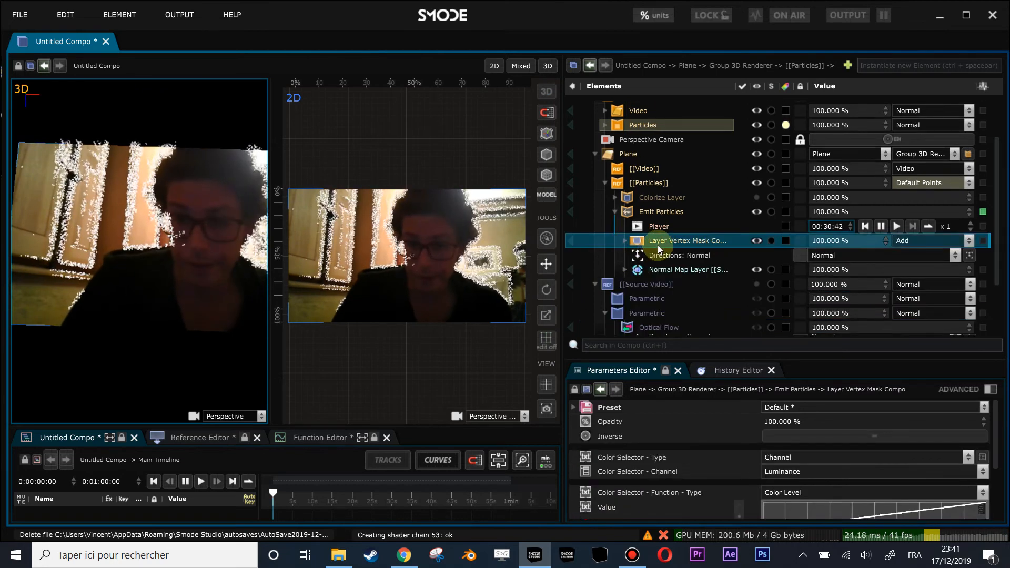
{"action": "left_click", "coordinate": [661, 273]}
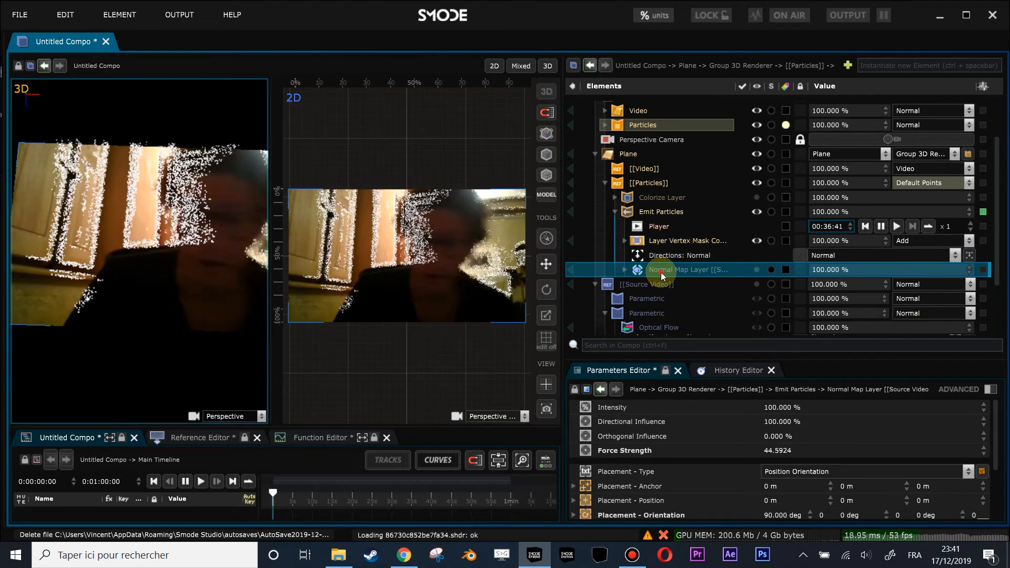
{"action": "left_click", "coordinate": [631, 273]}
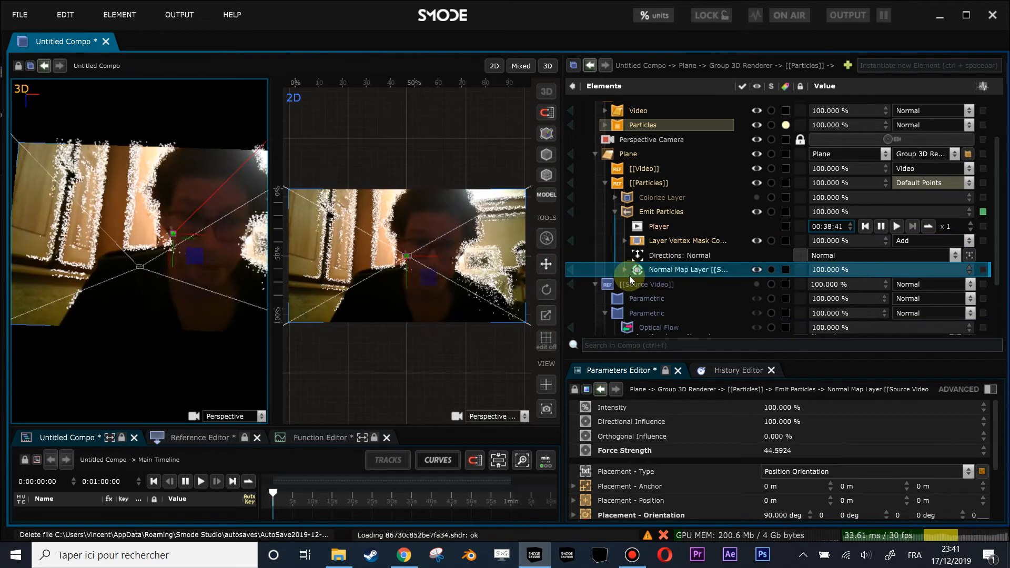
{"action": "left_click", "coordinate": [626, 271]}
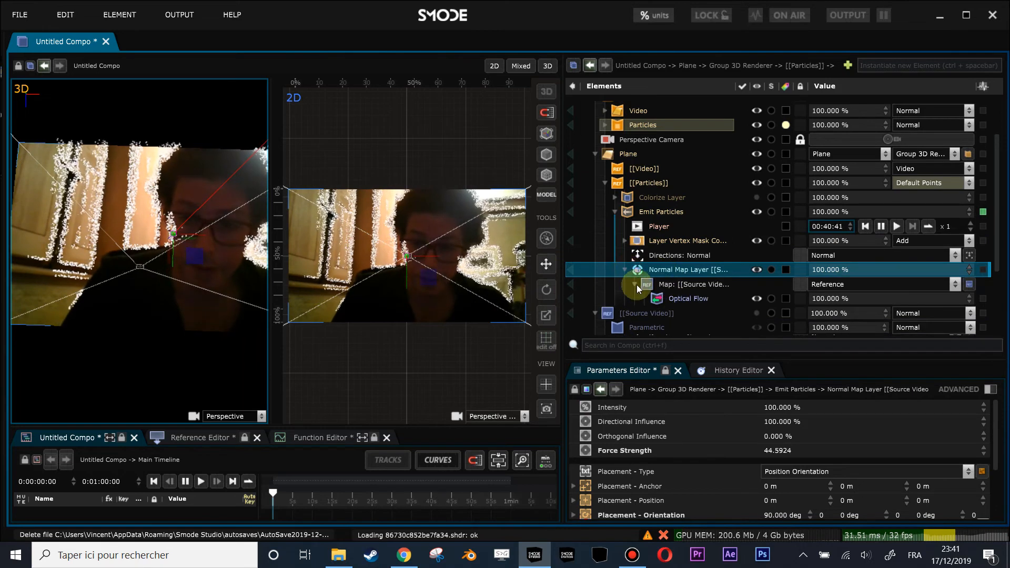
- Preview the Normal Map Layer's [[Source Video]] map, inspect its Optical Flow parameters, and collapse Emit Particles
{"action": "left_click", "coordinate": [575, 284]}
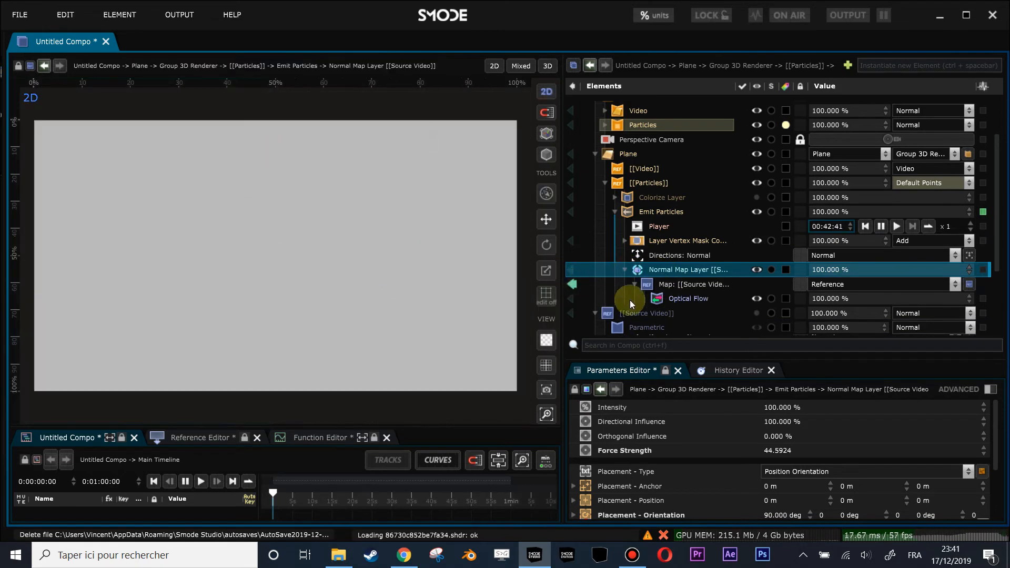
{"action": "left_click", "coordinate": [670, 298]}
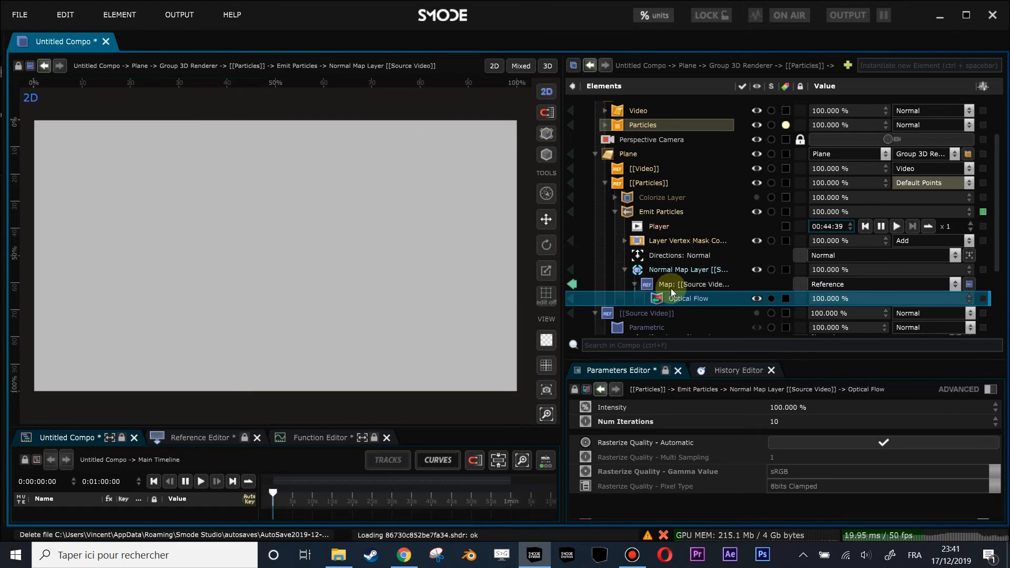
{"action": "left_click", "coordinate": [573, 284]}
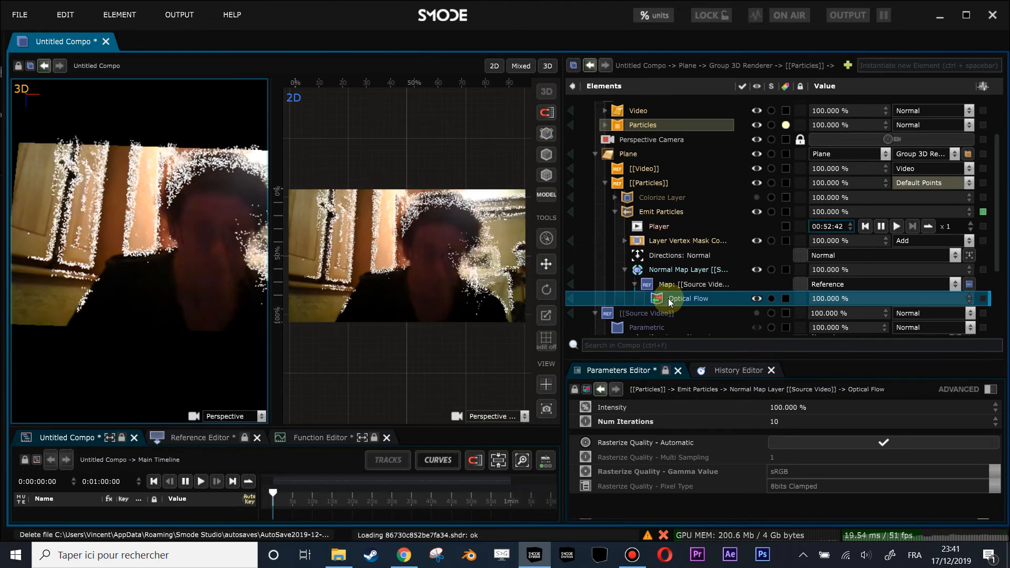
{"action": "left_click", "coordinate": [615, 211]}
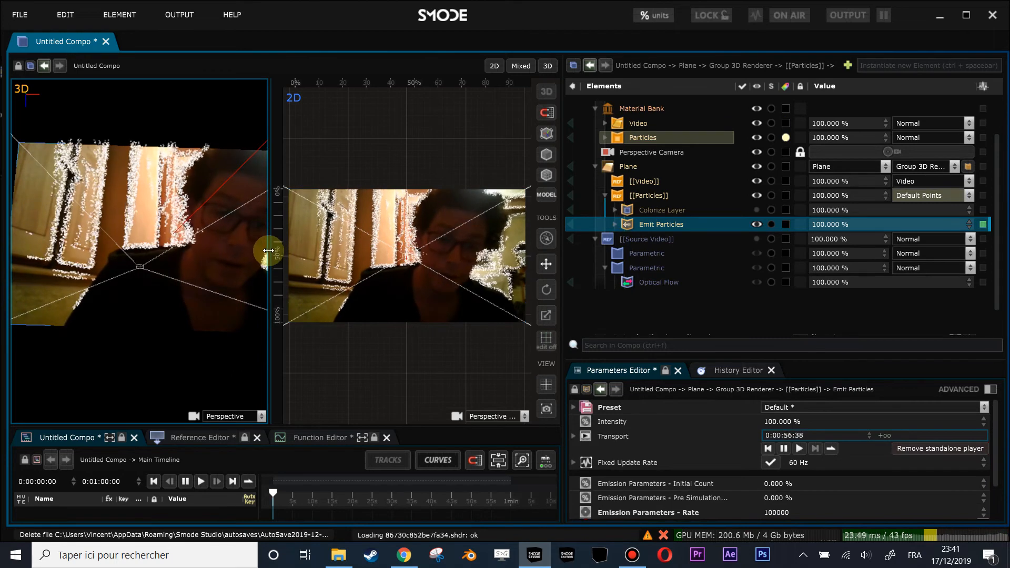
- Widen the 3D view, and expand and enable the Colorize Layer mapped to [[Source Video]] on the [[Particles]] material
{"action": "left_click_drag", "start_coordinate": [268, 251], "coordinate": [322, 251]}
{"action": "left_click", "coordinate": [660, 210]}
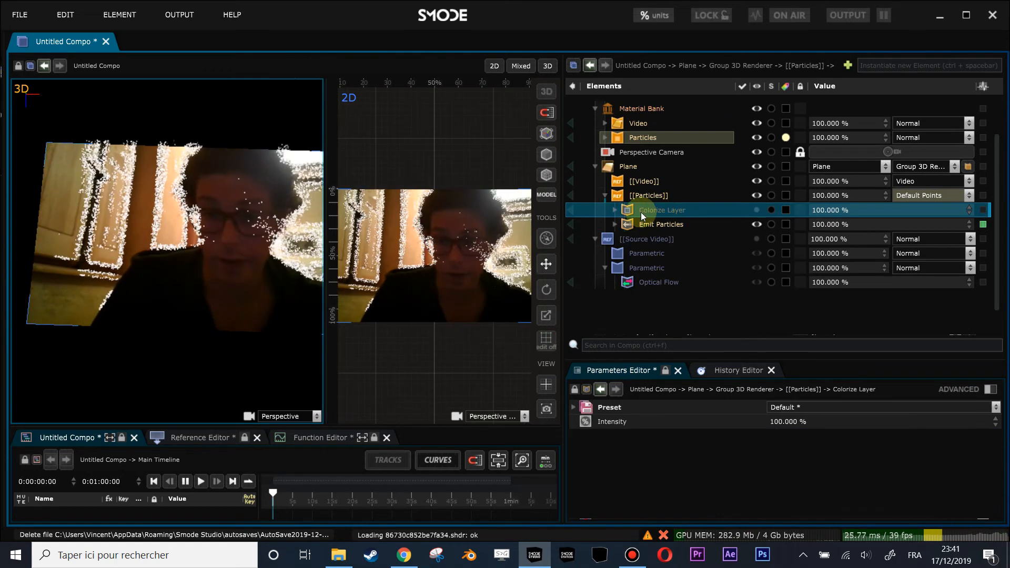
{"action": "double_click", "coordinate": [659, 211]}
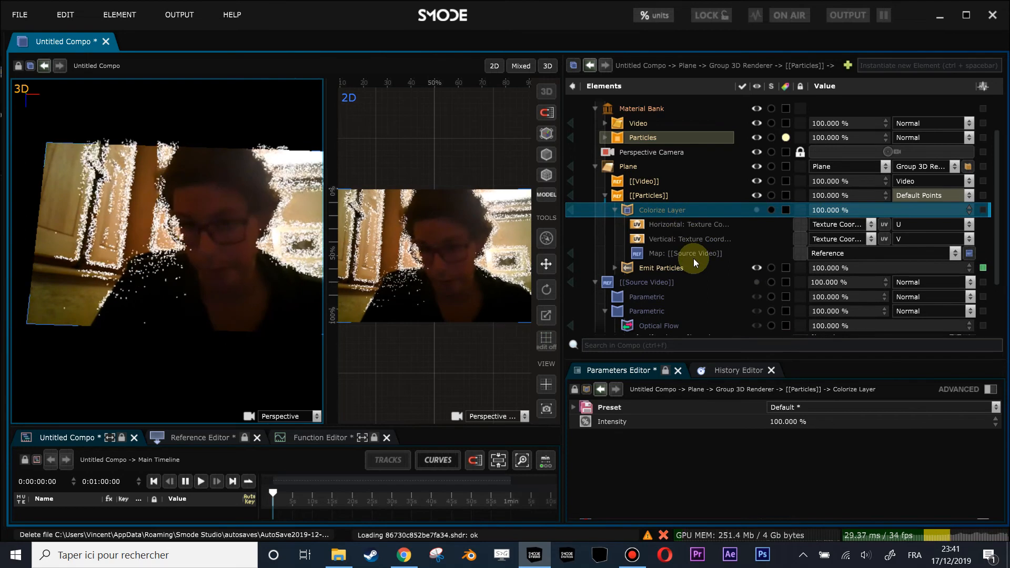
{"action": "scroll", "coordinate": [694, 257], "scroll_direction": "up", "scroll_amount": 2}
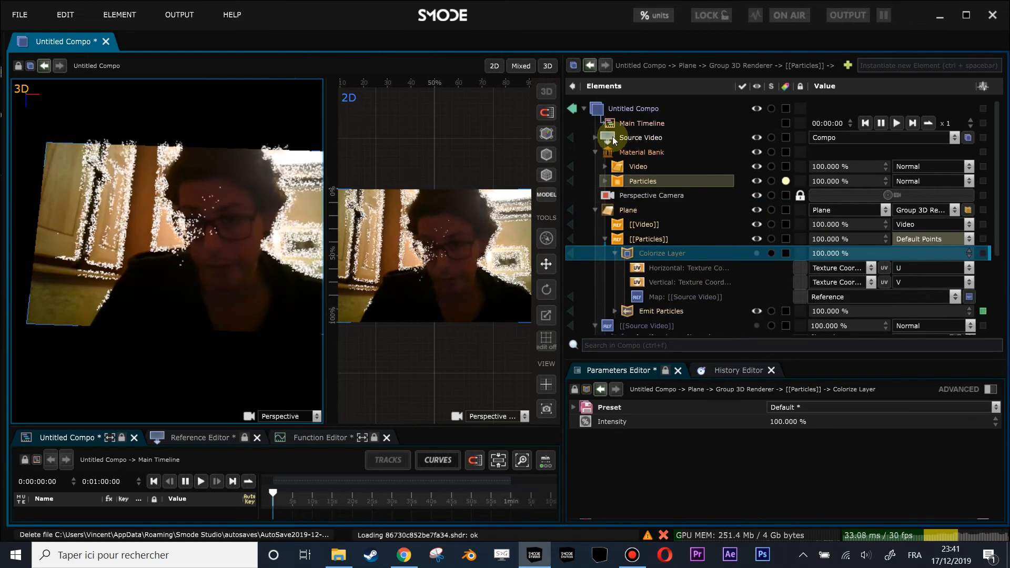
{"action": "scroll", "coordinate": [654, 250], "scroll_direction": "down", "scroll_amount": 2}
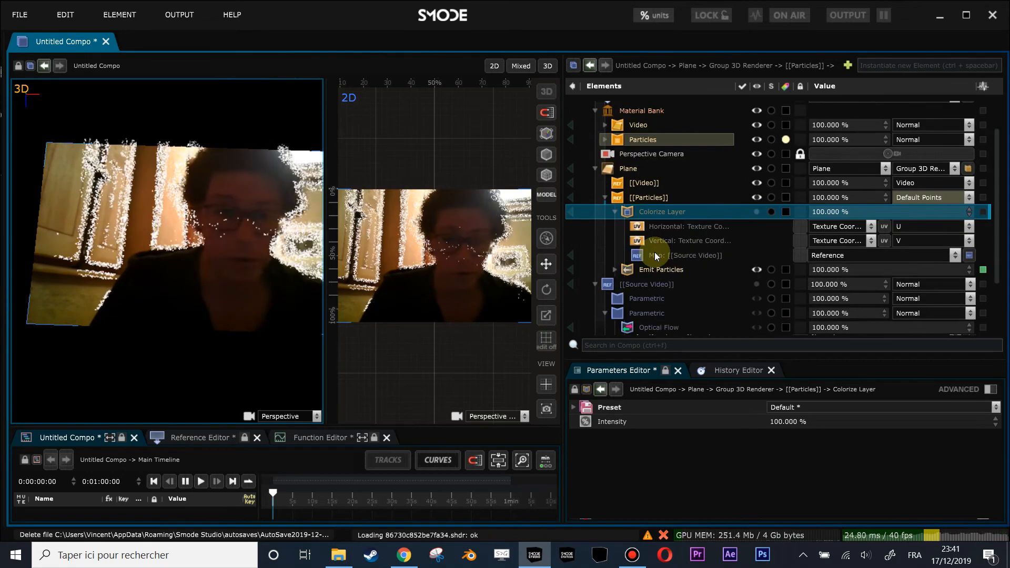
{"action": "middle_click", "coordinate": [645, 212]}
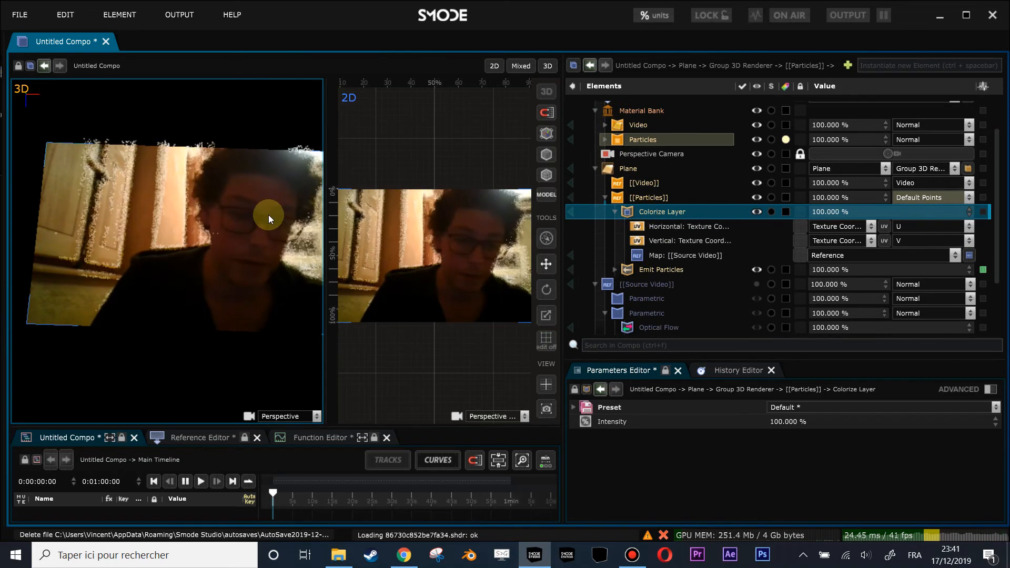
{"action": "left_click_drag", "start_coordinate": [232, 263], "coordinate": [235, 243]}
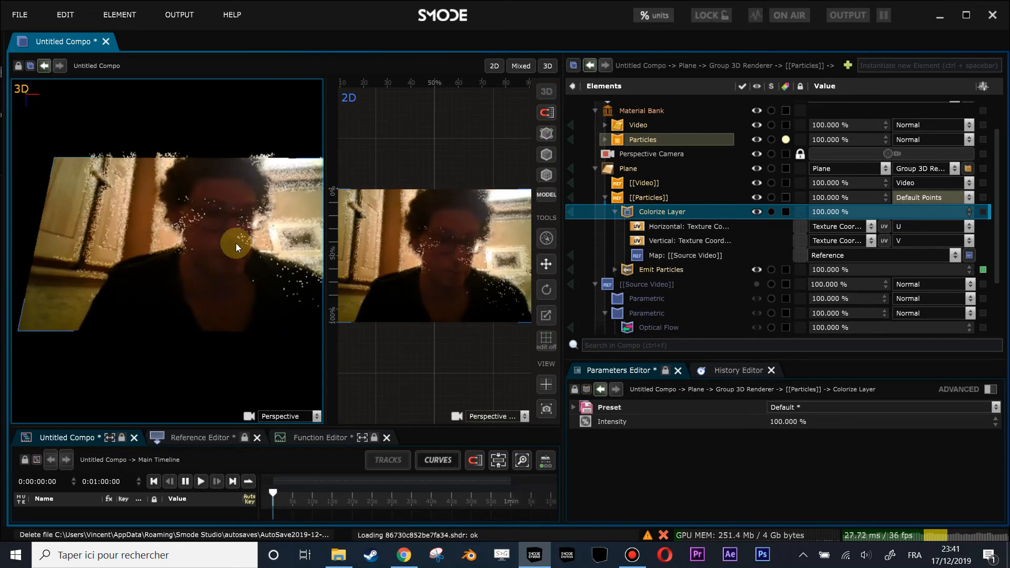
- Show only the 2D view and hide the Plane's [[Video]] material so only the particles render
{"action": "double_click", "coordinate": [433, 153]}
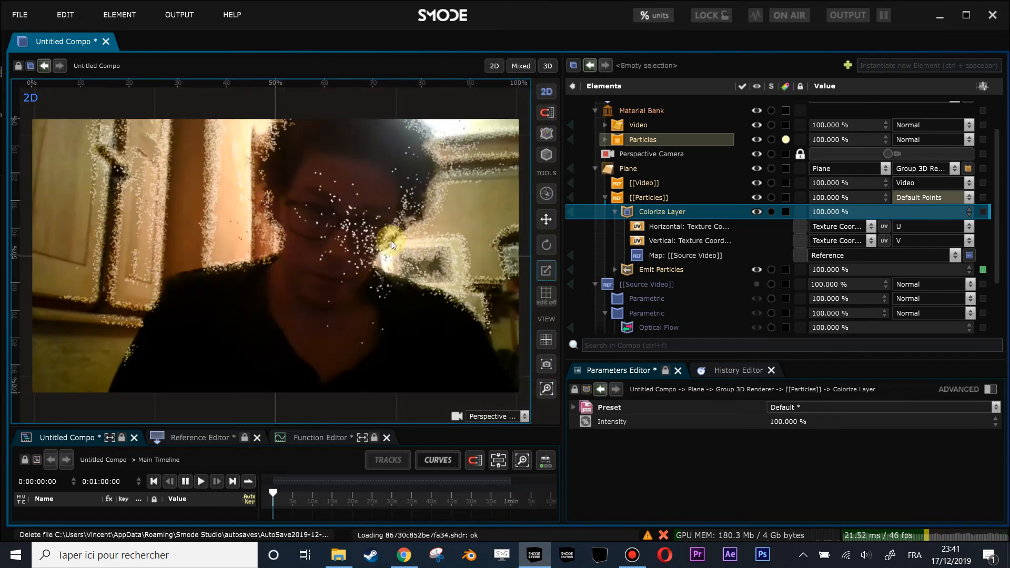
{"action": "left_click", "coordinate": [637, 186]}
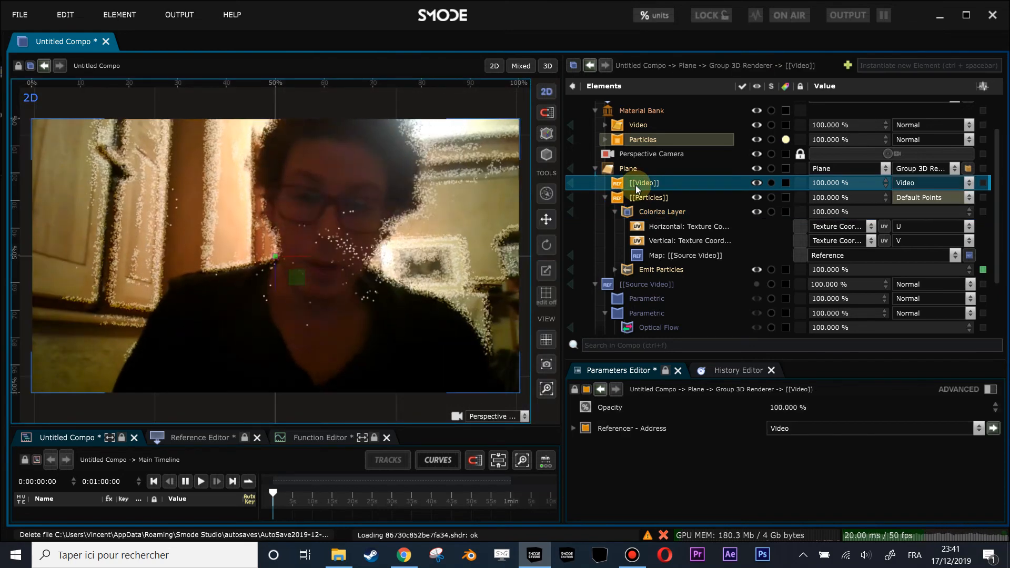
{"action": "key", "text": "d"}
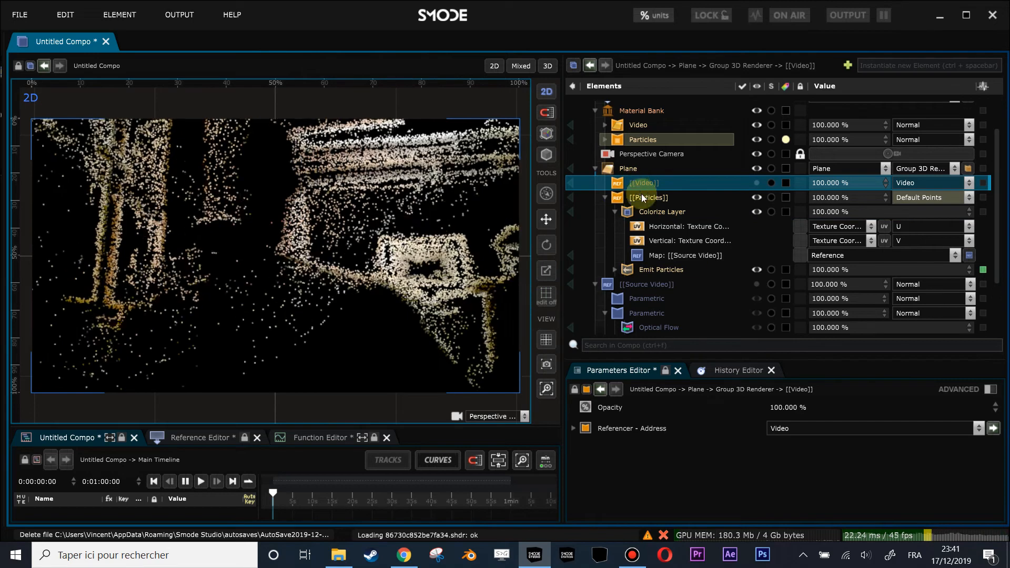
- Collapse the Colorize Layer, expand Emit Particles, and disable its Layer Vertex Mask Compo and Normal Map Layer
{"action": "left_click", "coordinate": [615, 270]}
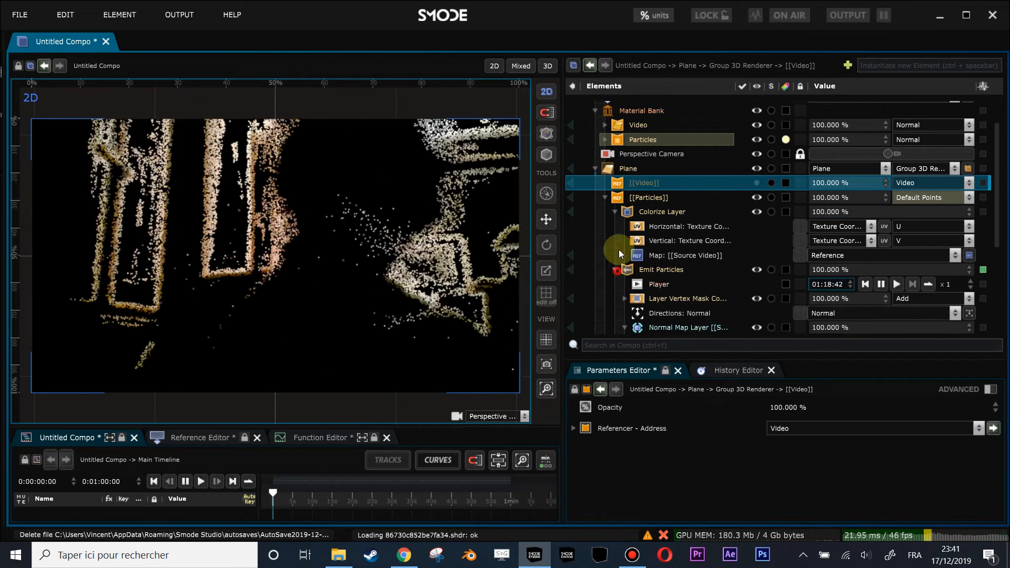
{"action": "left_click", "coordinate": [615, 211]}
{"action": "left_click", "coordinate": [650, 255]}
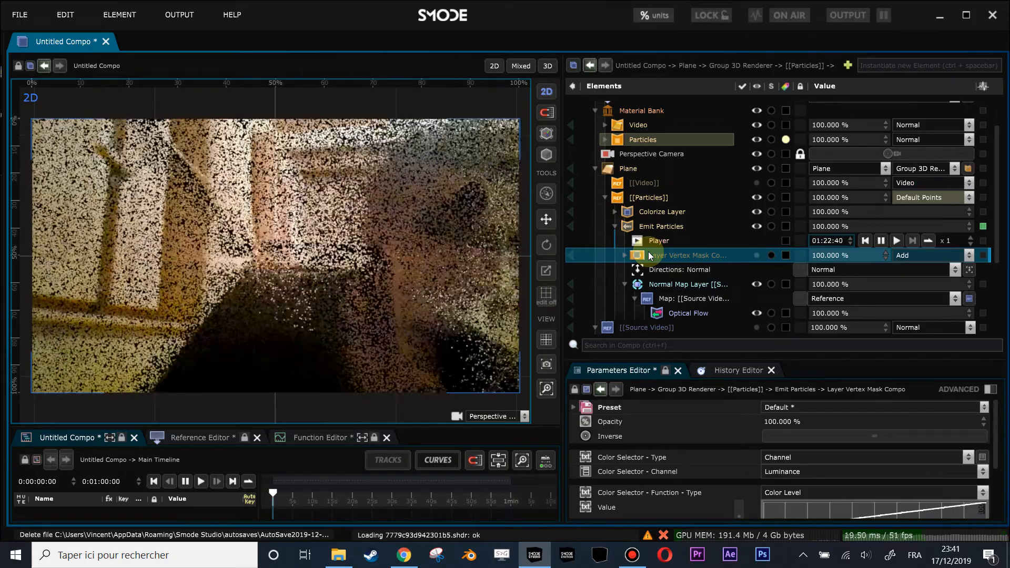
{"action": "left_click", "coordinate": [672, 286]}
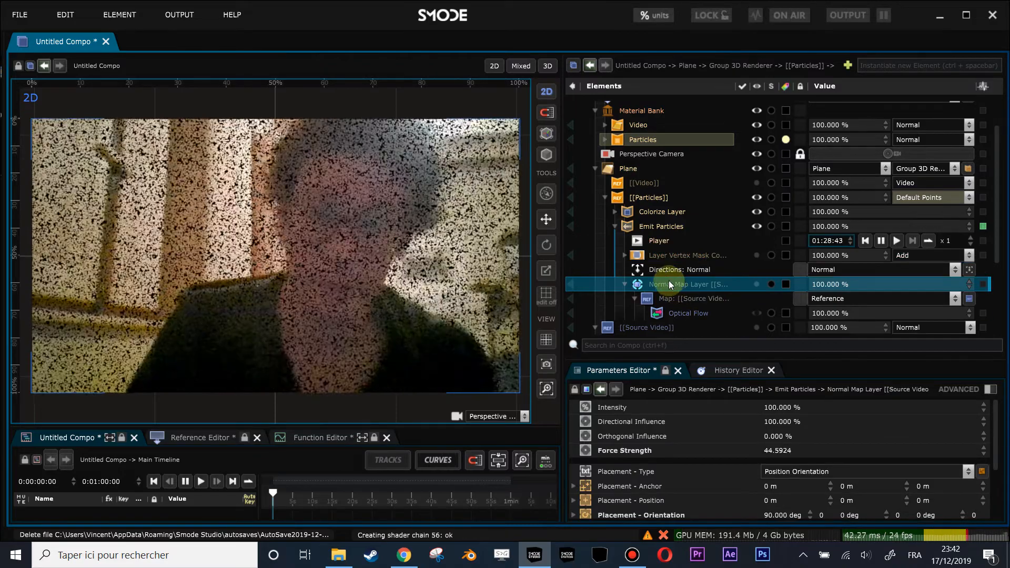
- Show the Plane's [[Video]] material, enable the Layer Vertex Mask Compo of Emit Particles, and collapse the Plane
{"action": "left_click", "coordinate": [655, 233]}
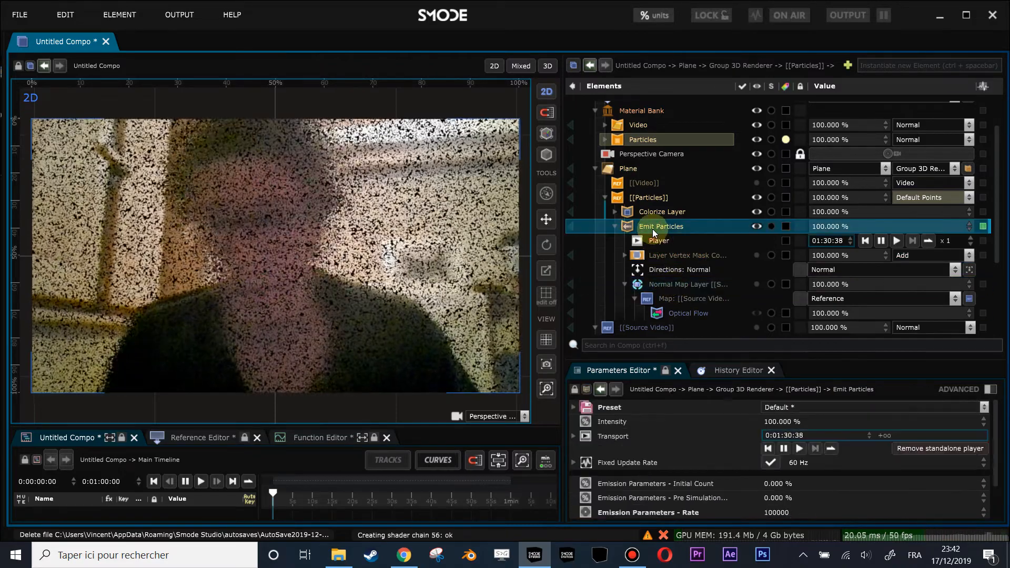
{"action": "left_click", "coordinate": [642, 182]}
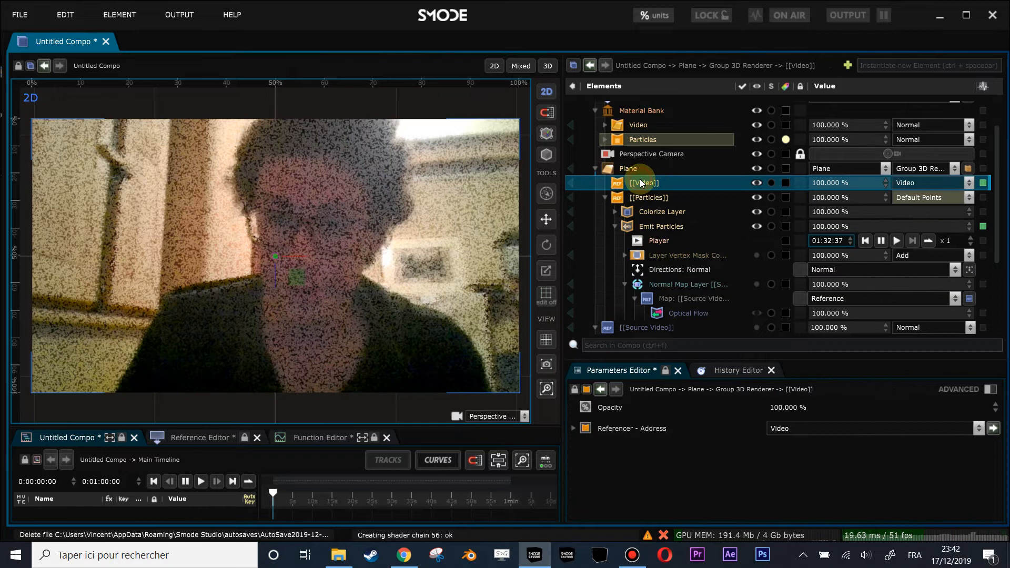
{"action": "left_click", "coordinate": [665, 258]}
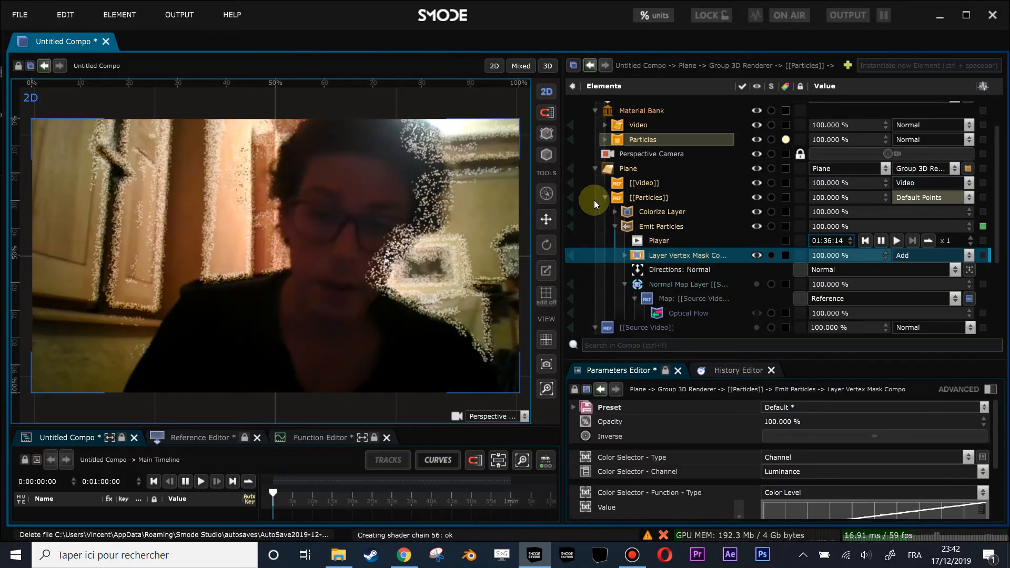
{"action": "left_click", "coordinate": [597, 167]}
- Go from Source Video to its [[Source Video]] reference placed directly in the compo, and delete that reference layer
{"action": "left_click", "coordinate": [609, 140]}
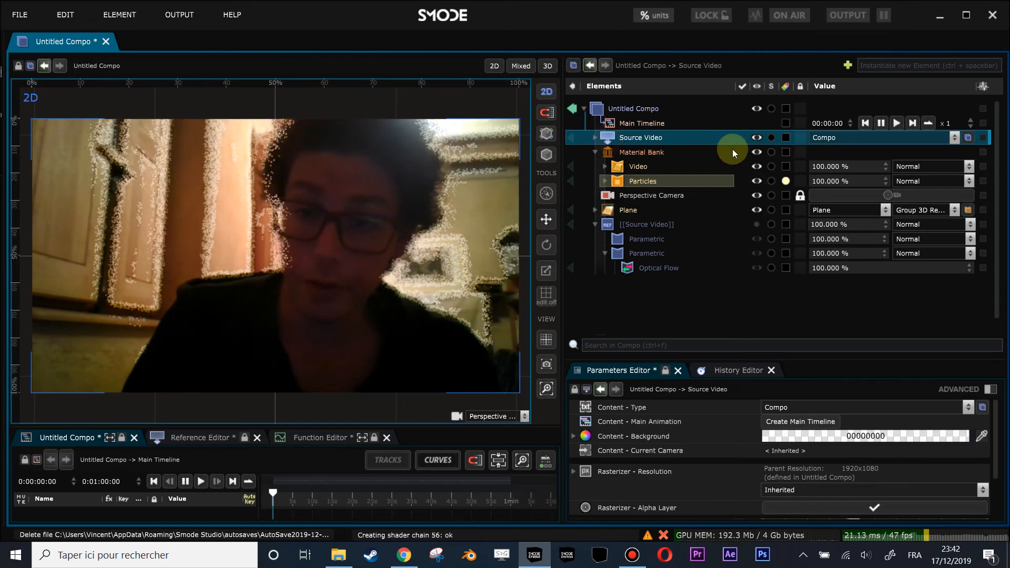
{"action": "right_click", "coordinate": [610, 137]}
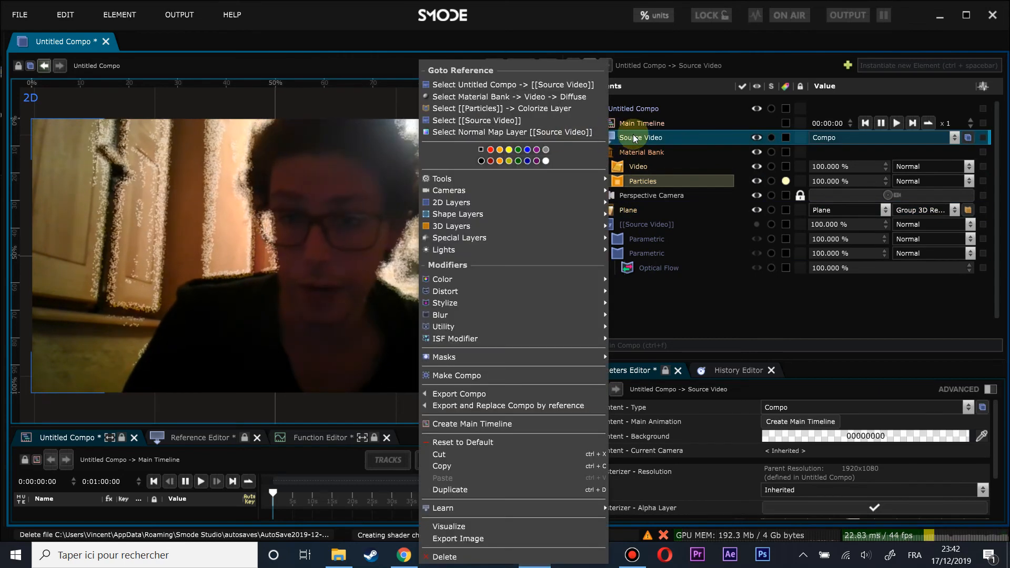
{"action": "left_click", "coordinate": [635, 138]}
{"action": "right_click", "coordinate": [616, 137]}
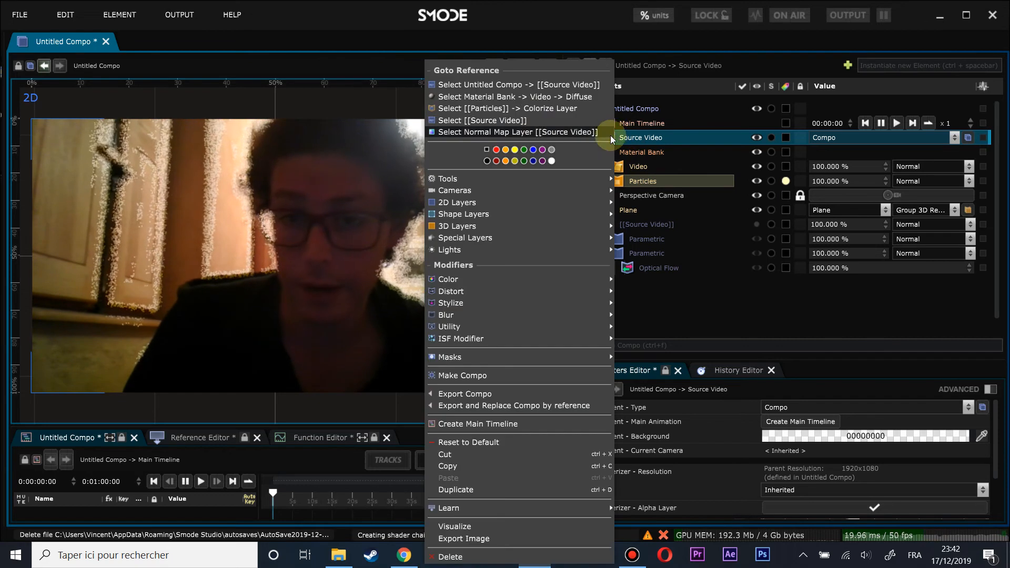
{"action": "left_click", "coordinate": [511, 85]}
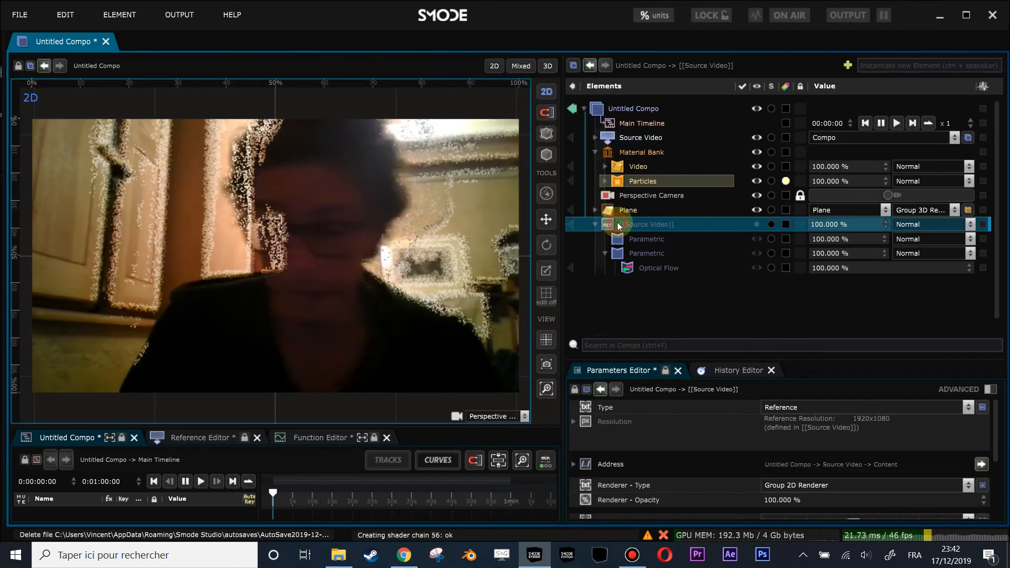
{"action": "key", "text": "Delete"}
{"action": "key", "text": "Return"}
- Follow the Source Video's references to the Video material's Diffuse map and the Colorize Layer map, and preview the particles without the Colorize Layer
{"action": "right_click", "coordinate": [614, 137]}
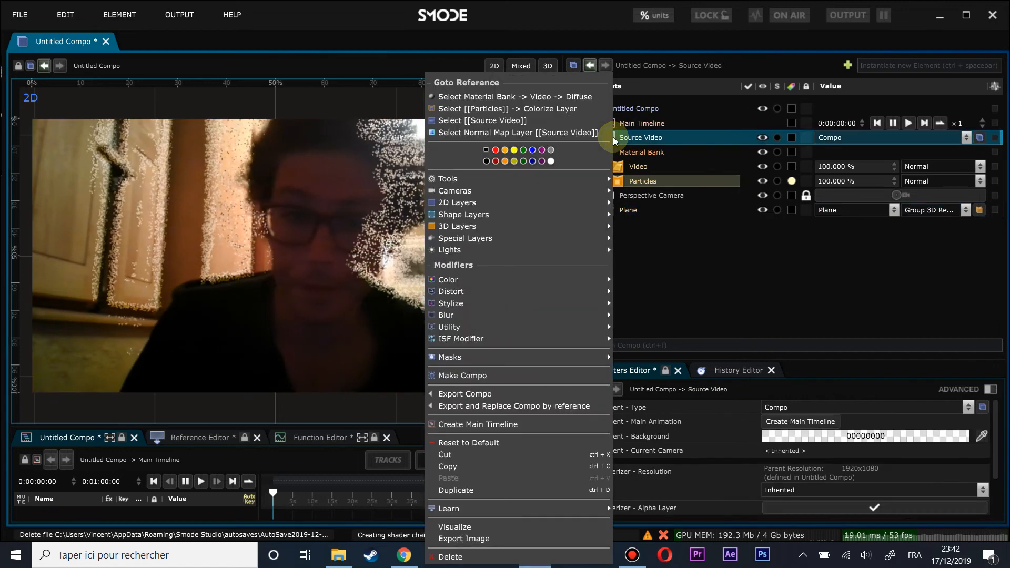
{"action": "left_click", "coordinate": [436, 97]}
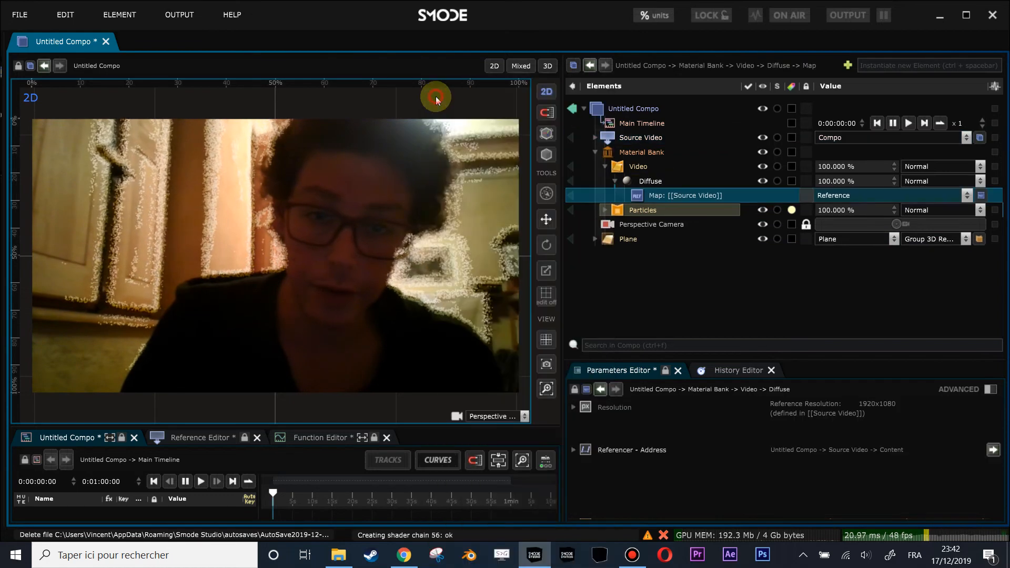
{"action": "right_click", "coordinate": [619, 134]}
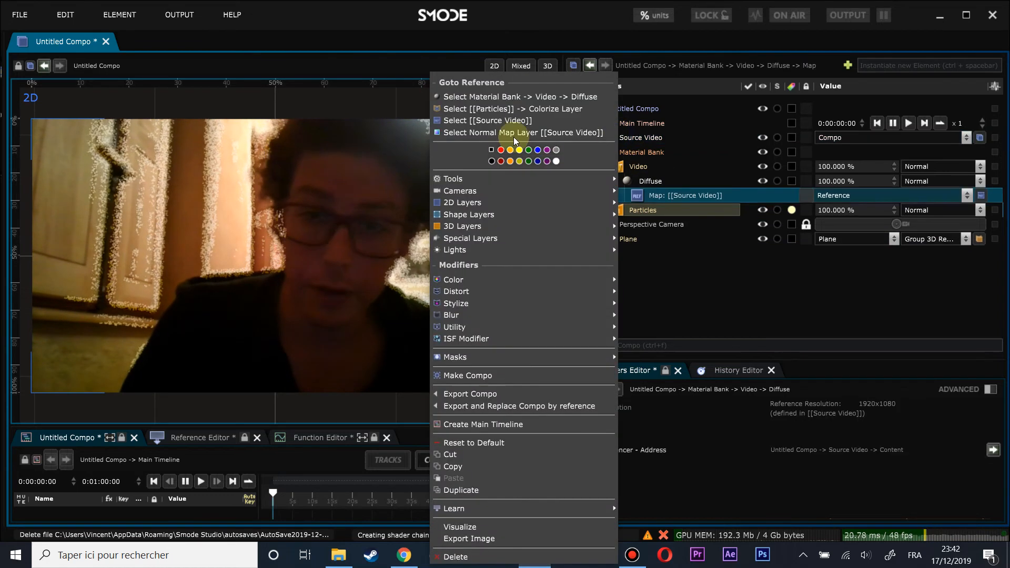
{"action": "left_click", "coordinate": [501, 109]}
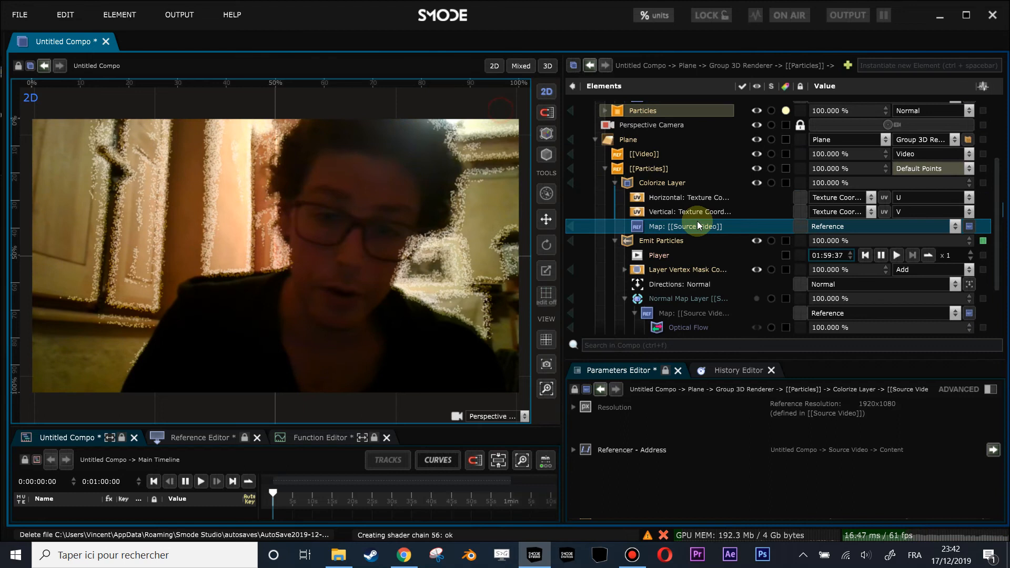
{"action": "left_click", "coordinate": [637, 183]}
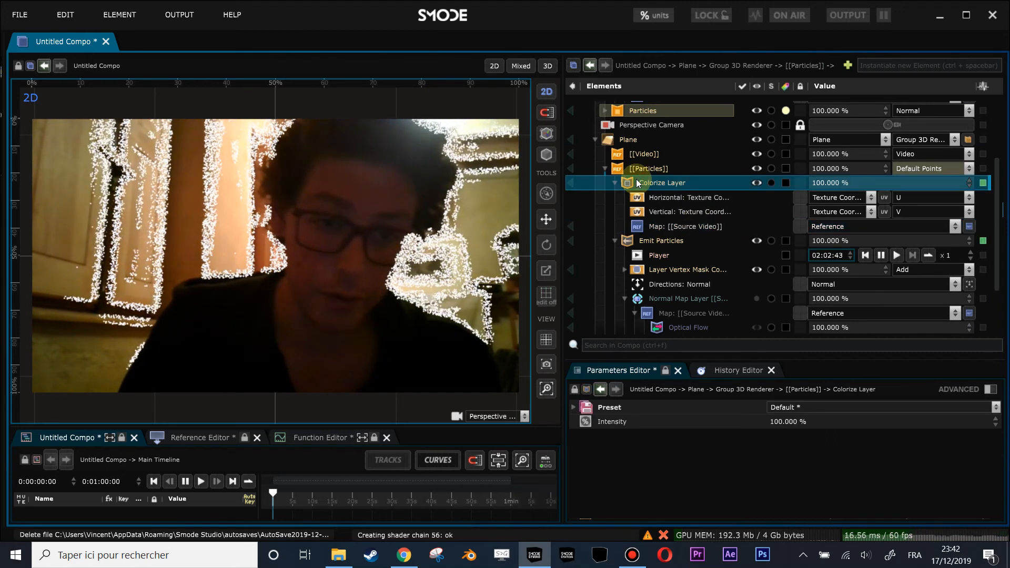
{"action": "scroll", "coordinate": [628, 147], "scroll_direction": "up", "scroll_amount": 2}
- Follow the Source Video's reference into the Layer Vertex Mask Compo, compare the particles without the mask, and list the remaining references
{"action": "right_click", "coordinate": [619, 134]}
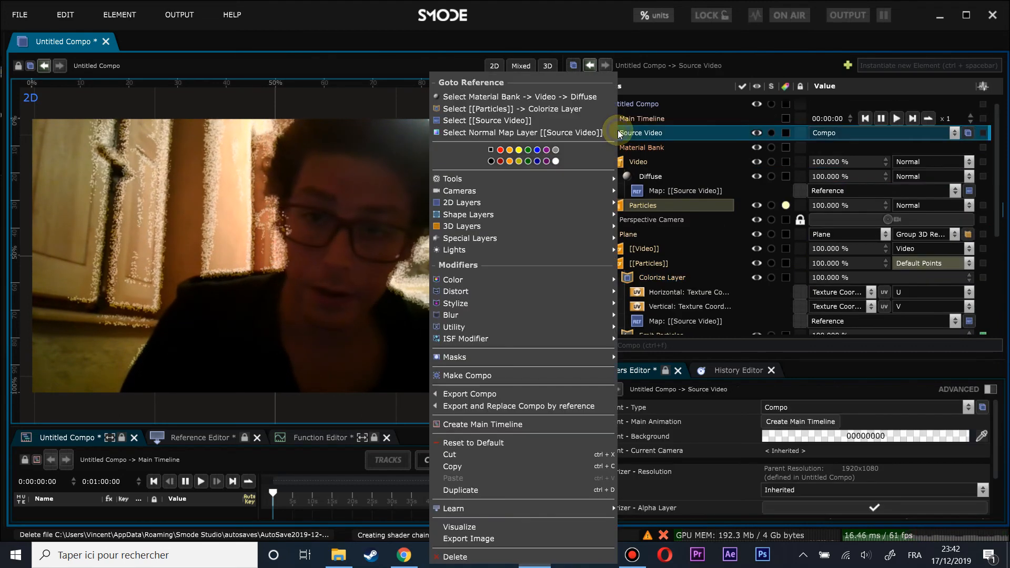
{"action": "left_click", "coordinate": [524, 121]}
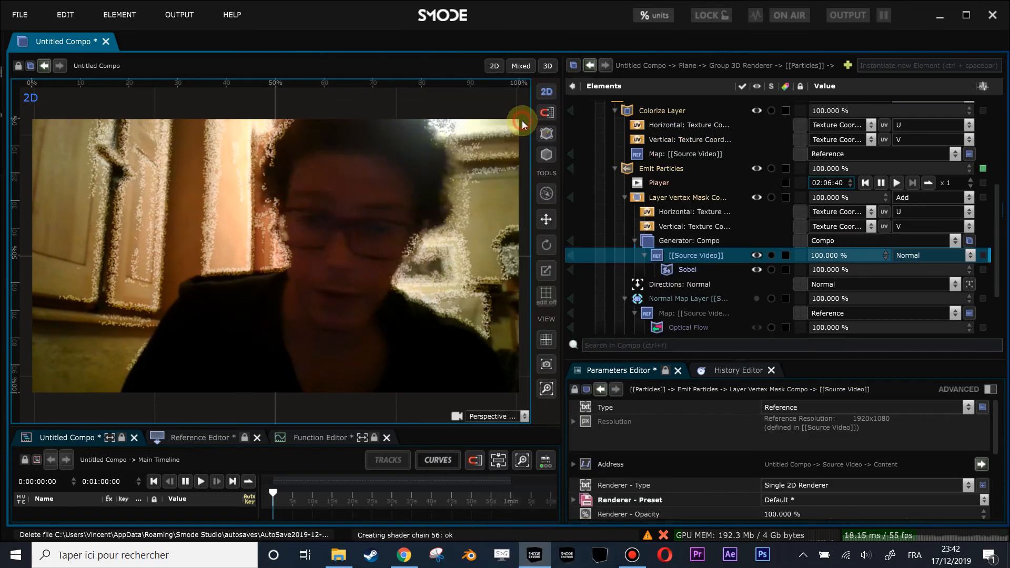
{"action": "left_click", "coordinate": [634, 199]}
{"action": "scroll", "coordinate": [645, 204], "scroll_direction": "up", "scroll_amount": 1}
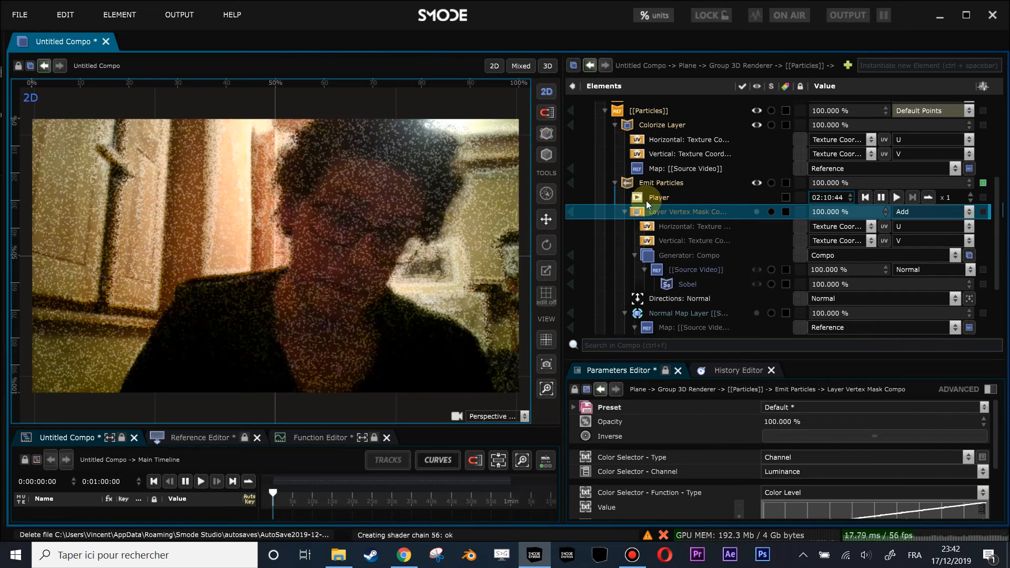
{"action": "scroll", "coordinate": [646, 200], "scroll_direction": "up", "scroll_amount": 5}
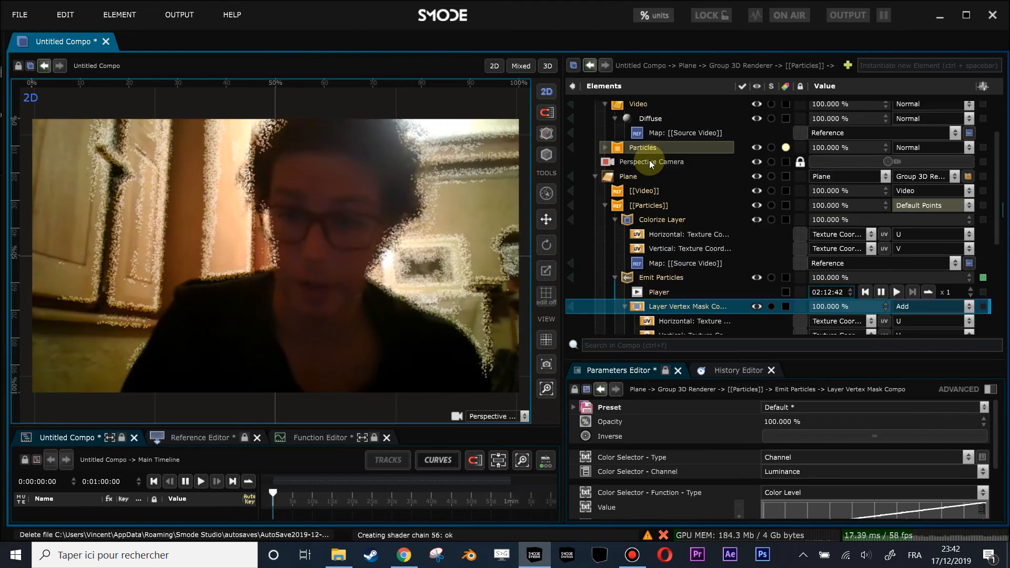
{"action": "right_click", "coordinate": [630, 139]}
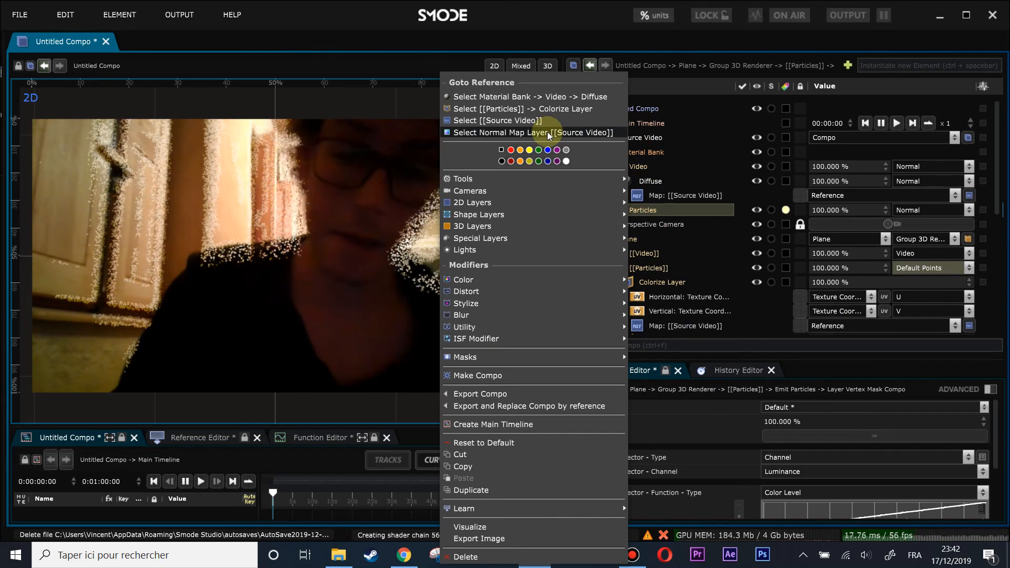
{"action": "left_click", "coordinate": [666, 156]}
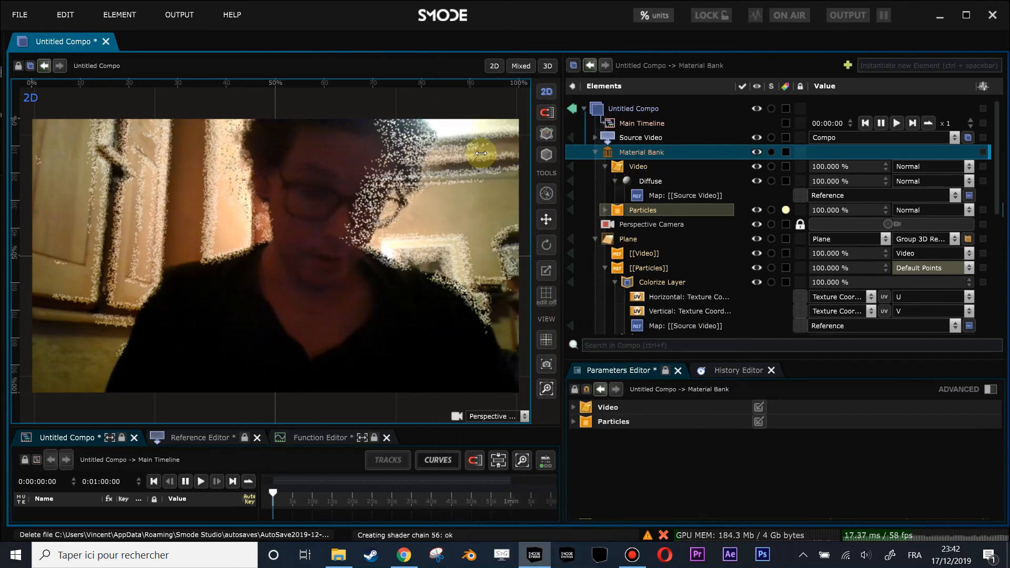
{"action": "scroll", "coordinate": [288, 213], "scroll_direction": "down", "scroll_amount": 1}
{"action": "left_click_drag", "start_coordinate": [286, 212], "coordinate": [317, 211]}
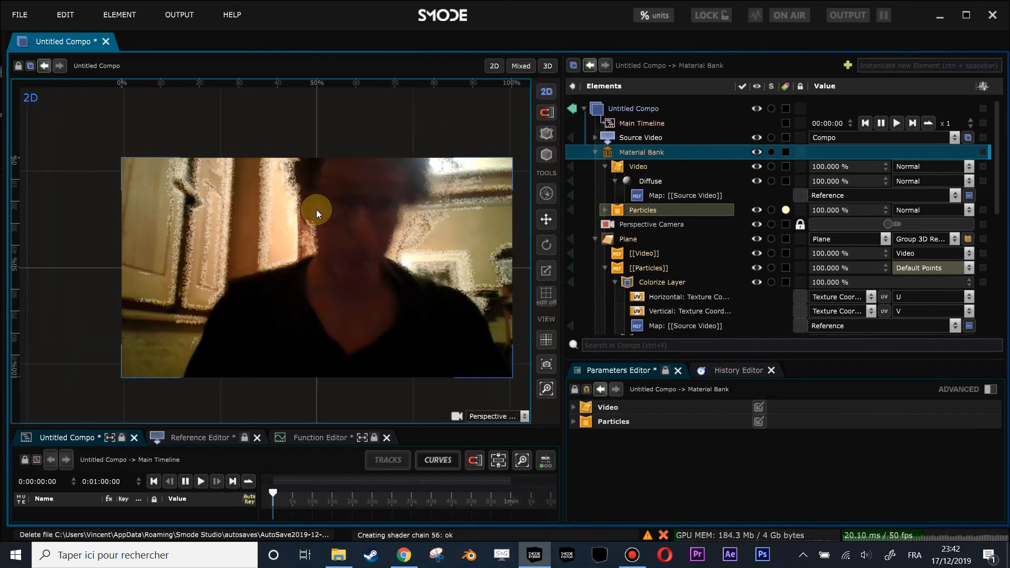
- Close the untitled compo and open the Vector Fields (Normal Layer Field with Optical Flow) example from the Particles features
{"action": "left_click", "coordinate": [106, 42]}
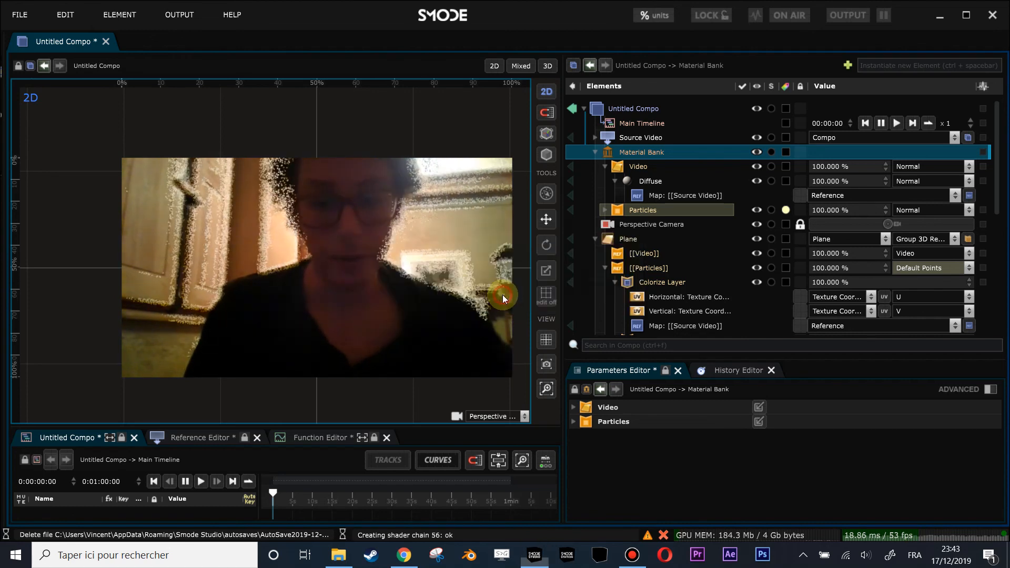
{"action": "left_click", "coordinate": [502, 296]}
{"action": "scroll", "coordinate": [395, 309], "scroll_direction": "down", "scroll_amount": 4}
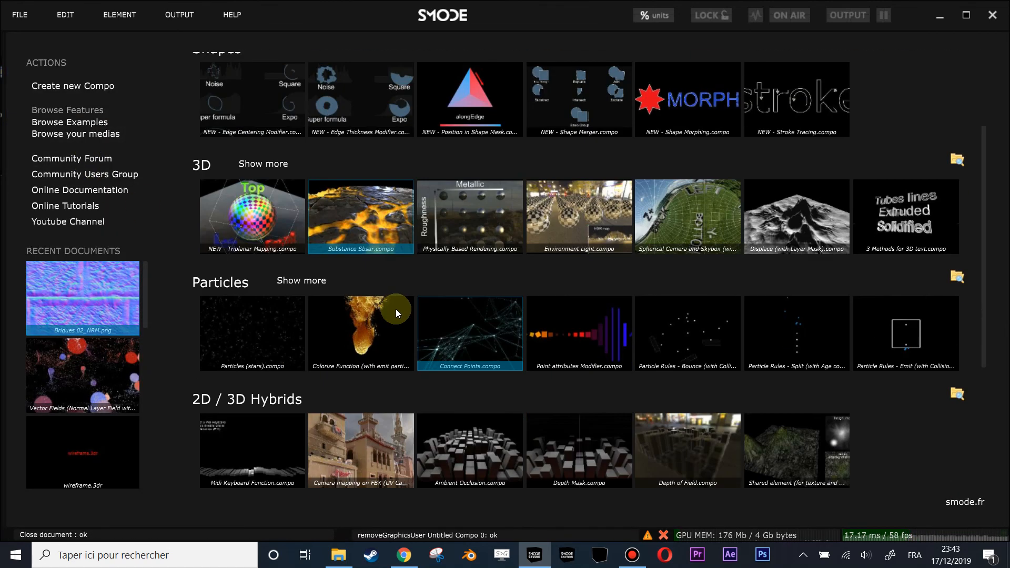
{"action": "left_click", "coordinate": [303, 213]}
{"action": "scroll", "coordinate": [347, 273], "scroll_direction": "down", "scroll_amount": 3}
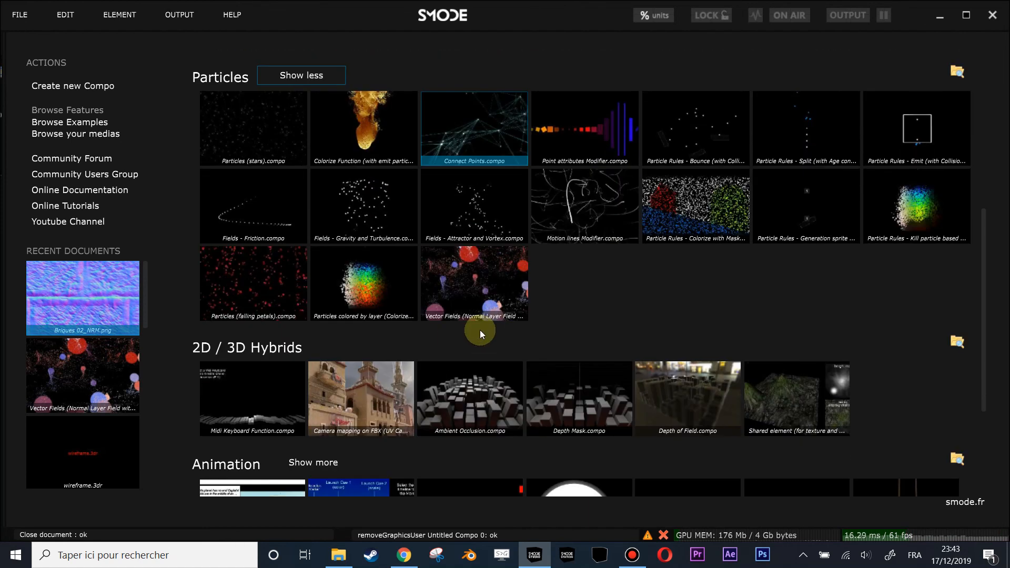
{"action": "left_click", "coordinate": [479, 295]}
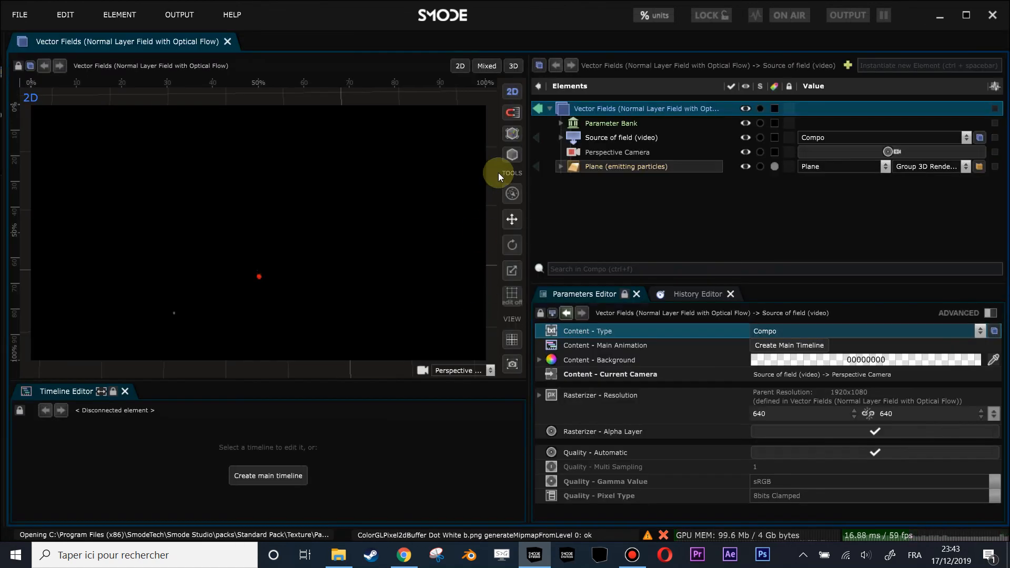
- Expand Source of field (video) and Plane (emitting particles), and enable the Video Input layer in the field source
{"action": "left_click", "coordinate": [562, 137]}
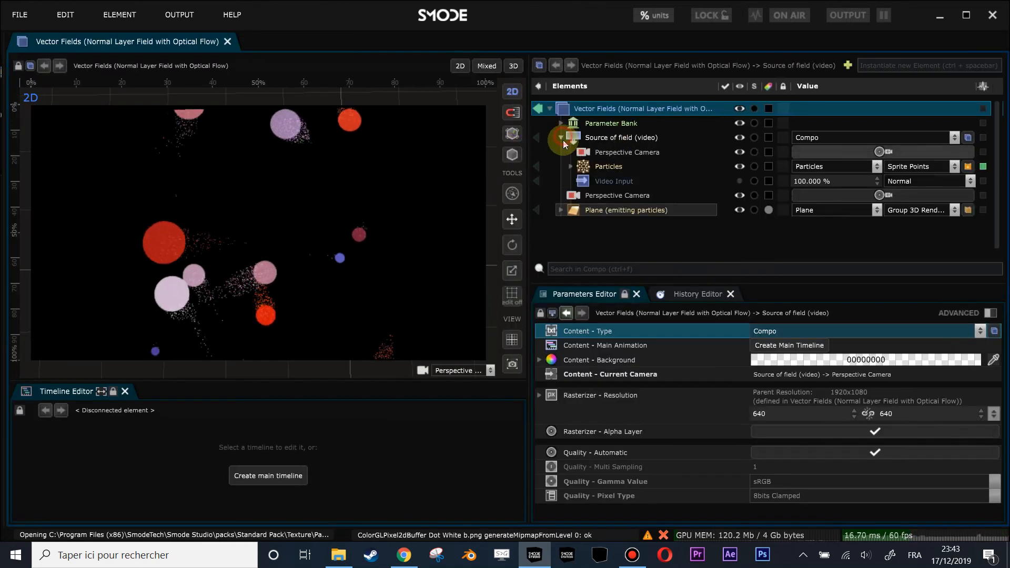
{"action": "left_click", "coordinate": [561, 210]}
{"action": "scroll", "coordinate": [610, 237], "scroll_direction": "down", "scroll_amount": 2}
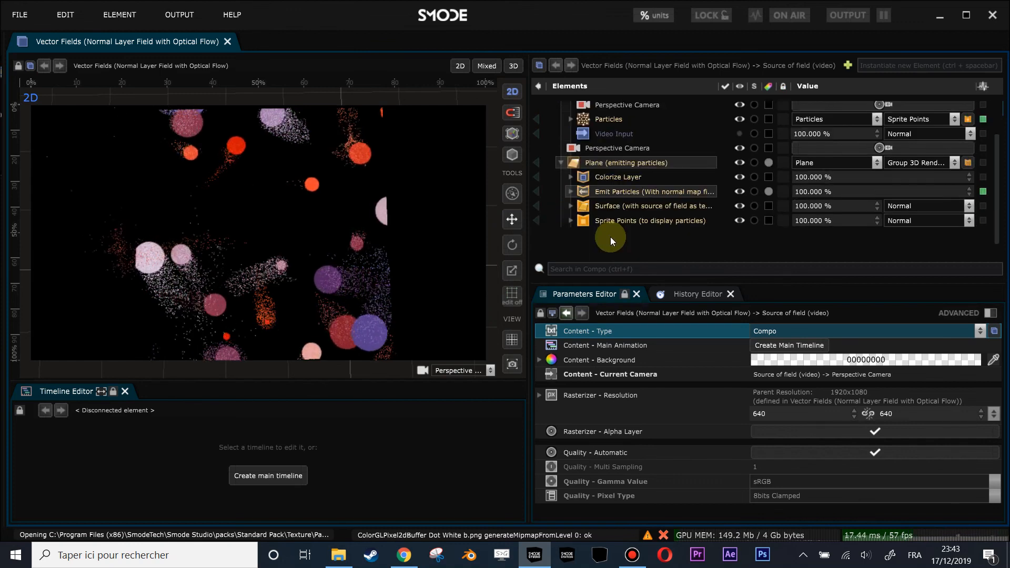
{"action": "scroll", "coordinate": [609, 229], "scroll_direction": "up", "scroll_amount": 2}
{"action": "left_click", "coordinate": [609, 182]}
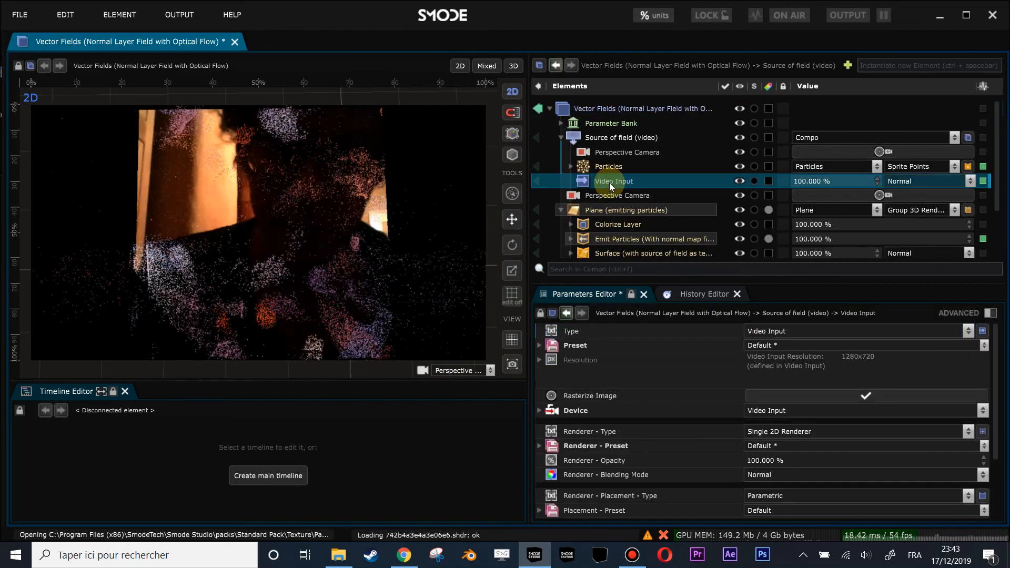